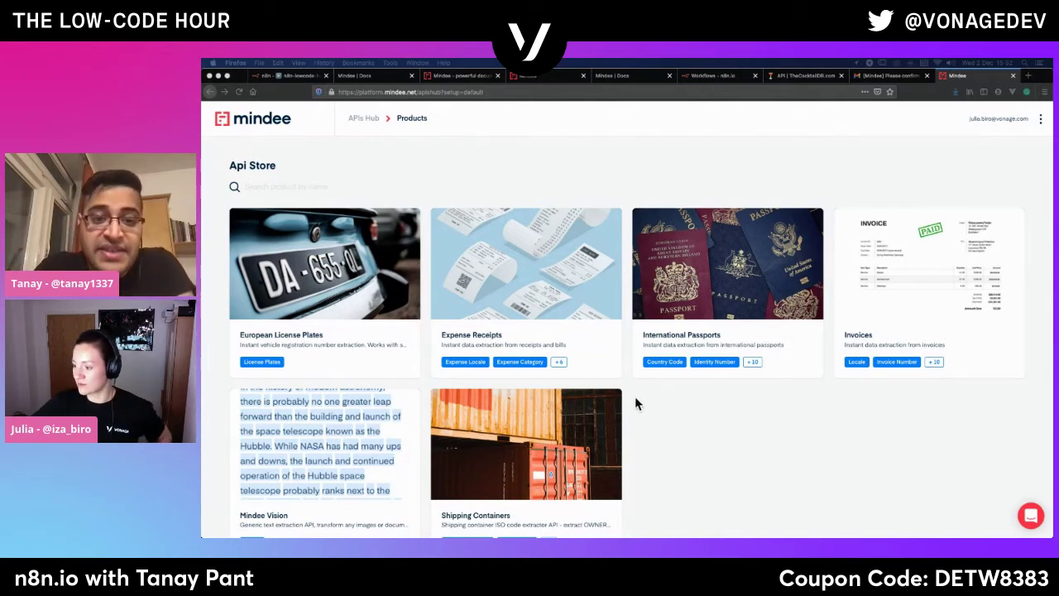
Open the API keys page of the Expense Receipts API.
mouse_move(517, 295)
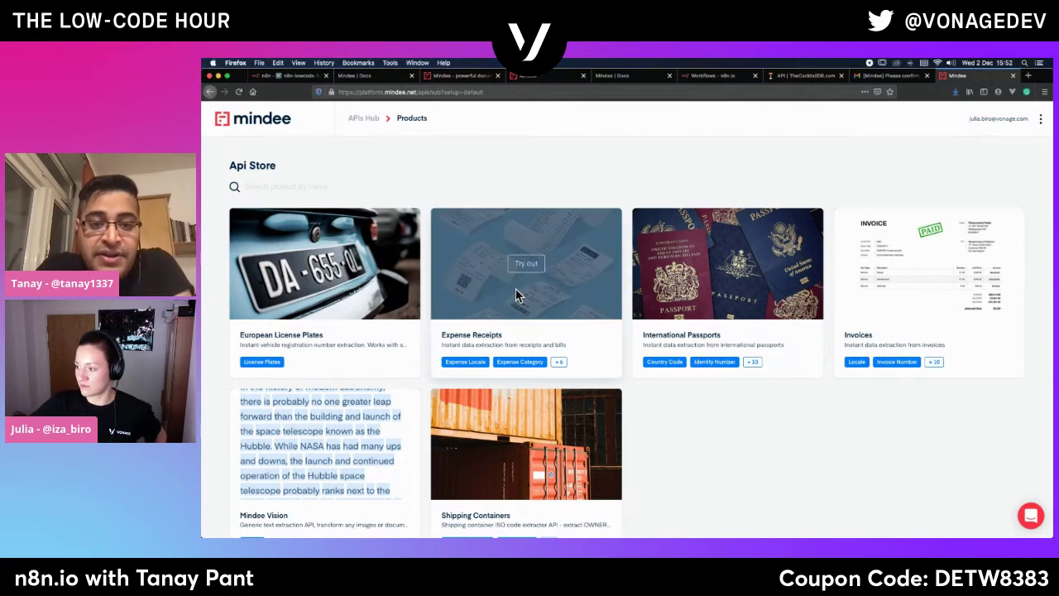
click(528, 263)
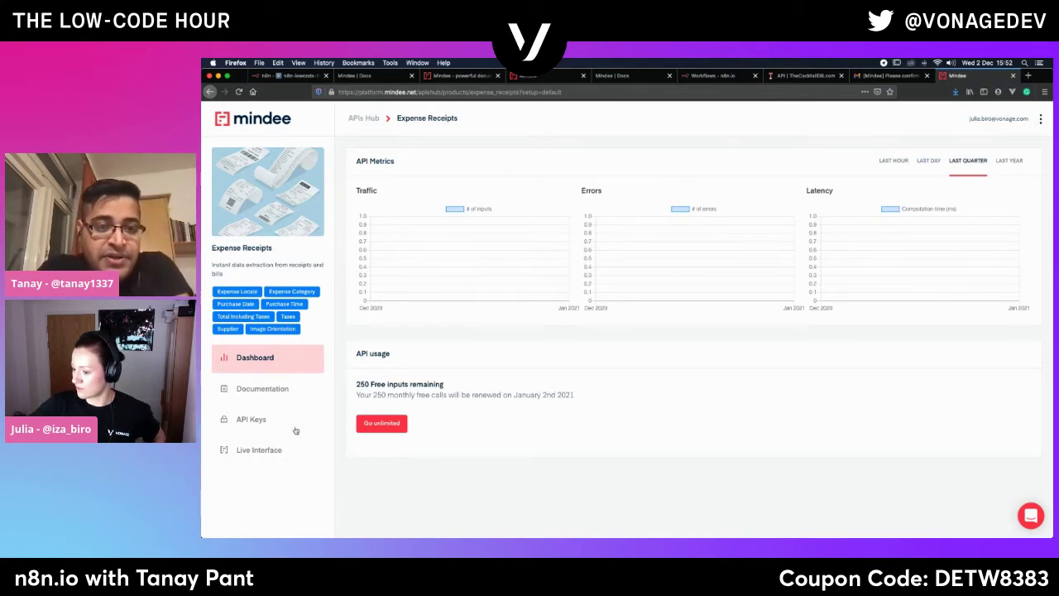
click(253, 420)
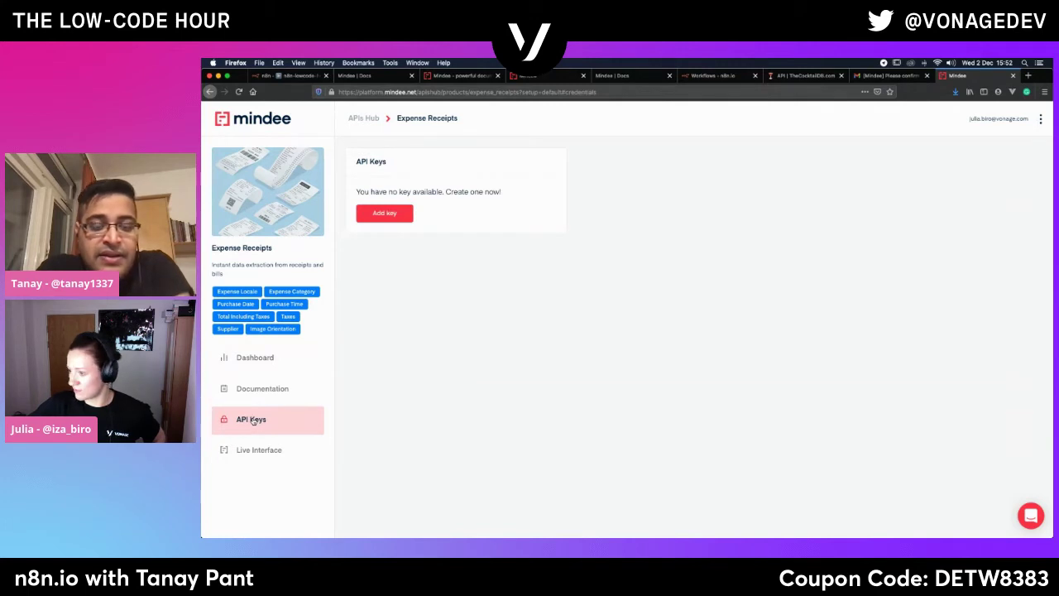
Create an API key named low-code-hour-n8n for the Expense Receipts API and copy the key.
click(386, 212)
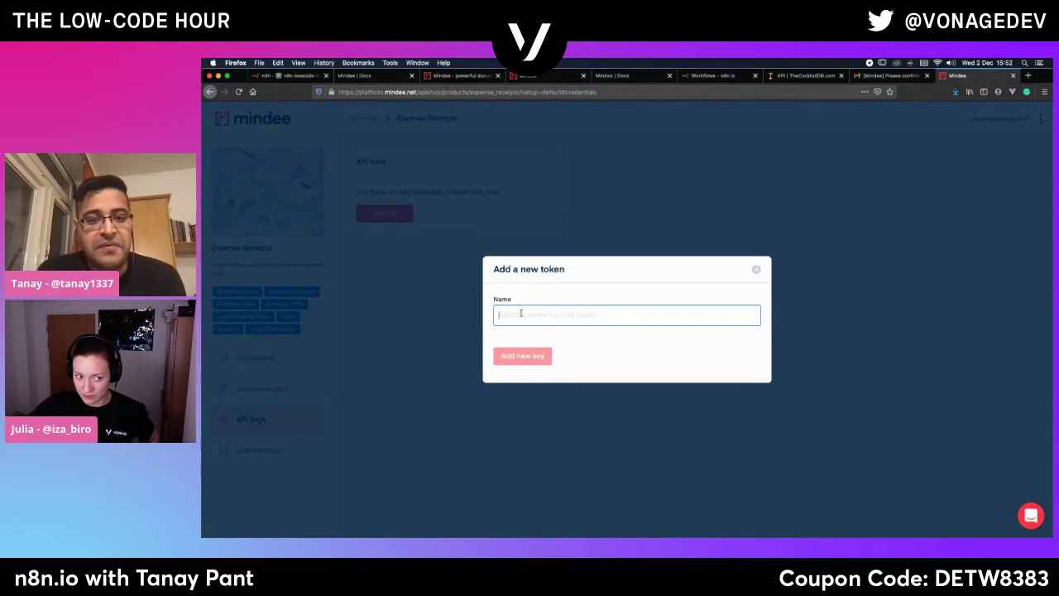
text(low)
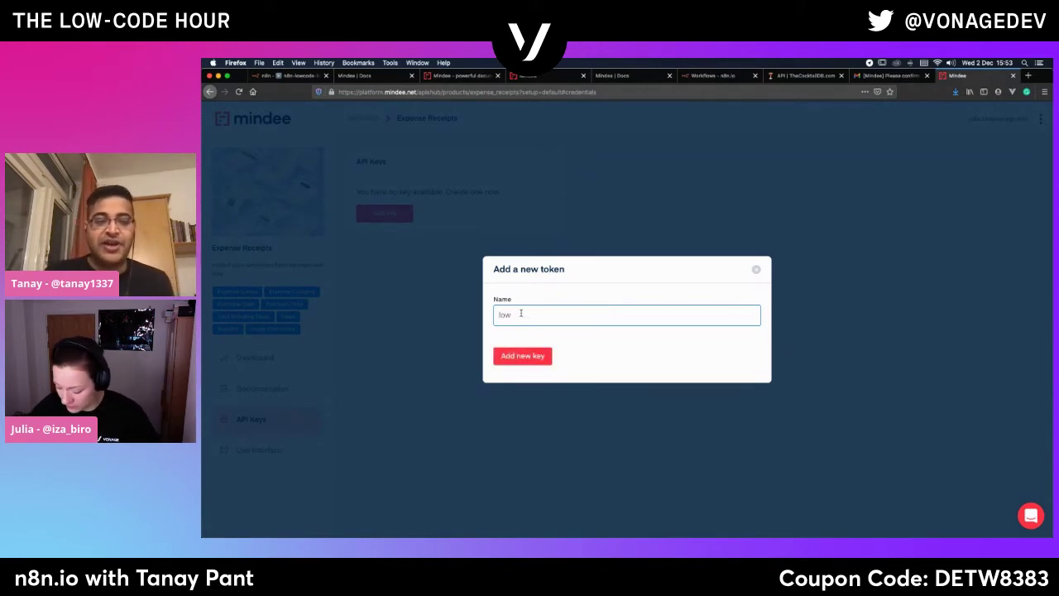
text(-code-hour-n8n)
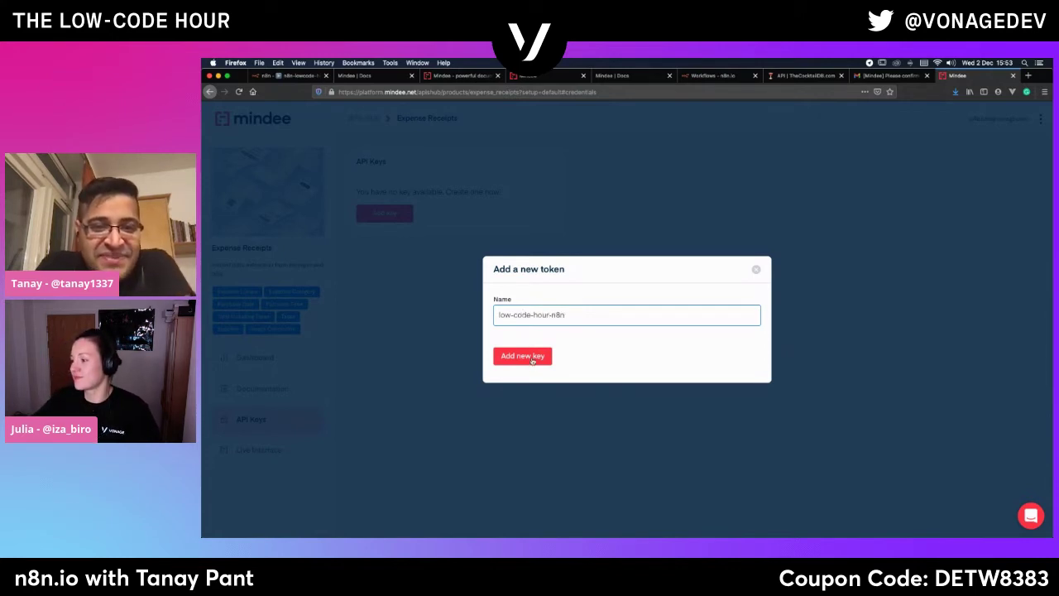
click(533, 359)
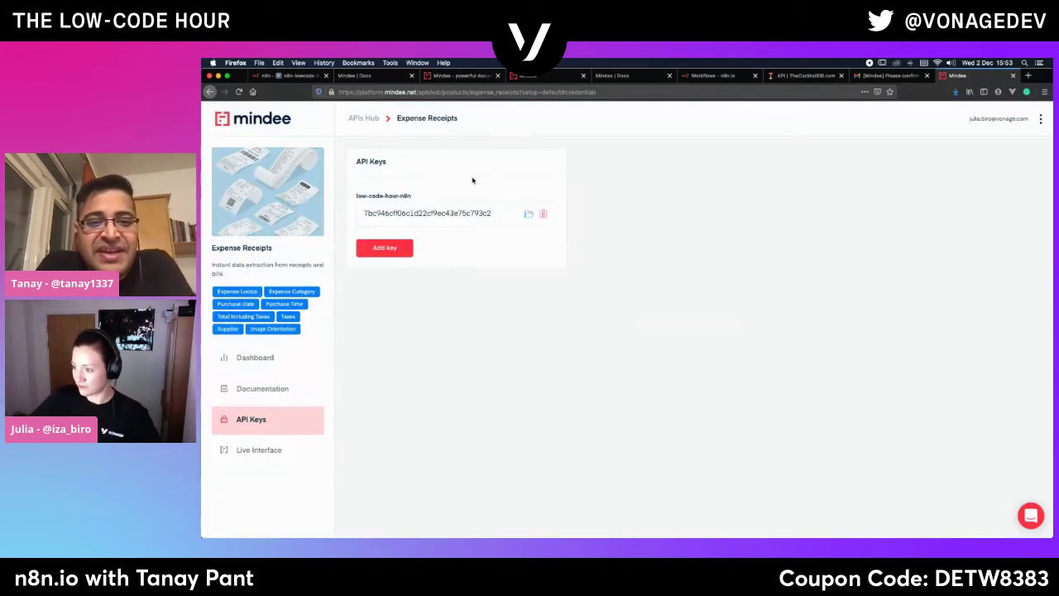
click(529, 215)
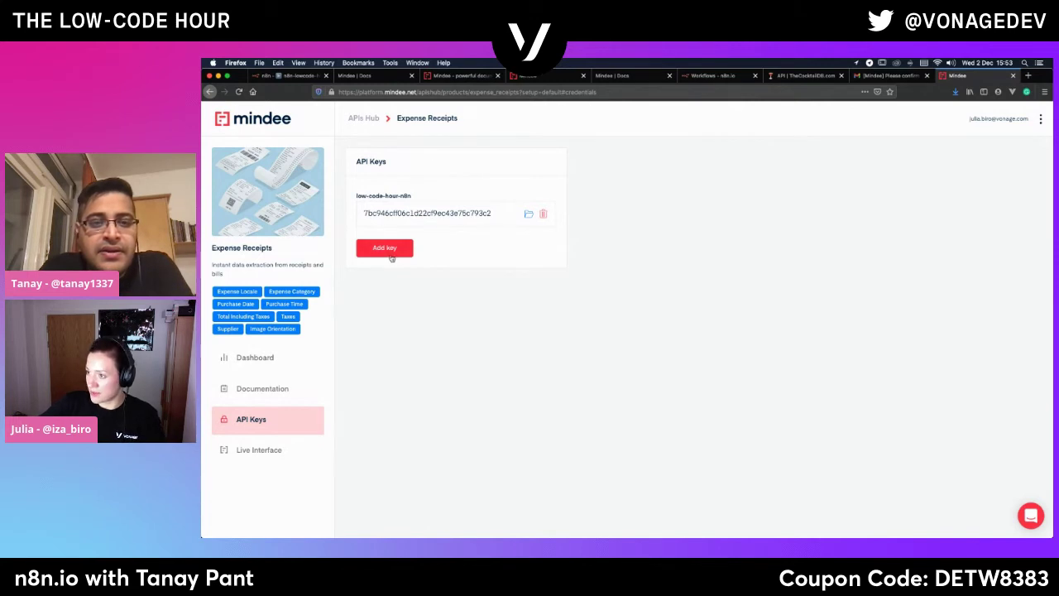
Switch to n8n and create Mindee Receipt API credentials named "mindee receipt telegram" using the copied API key.
click(295, 76)
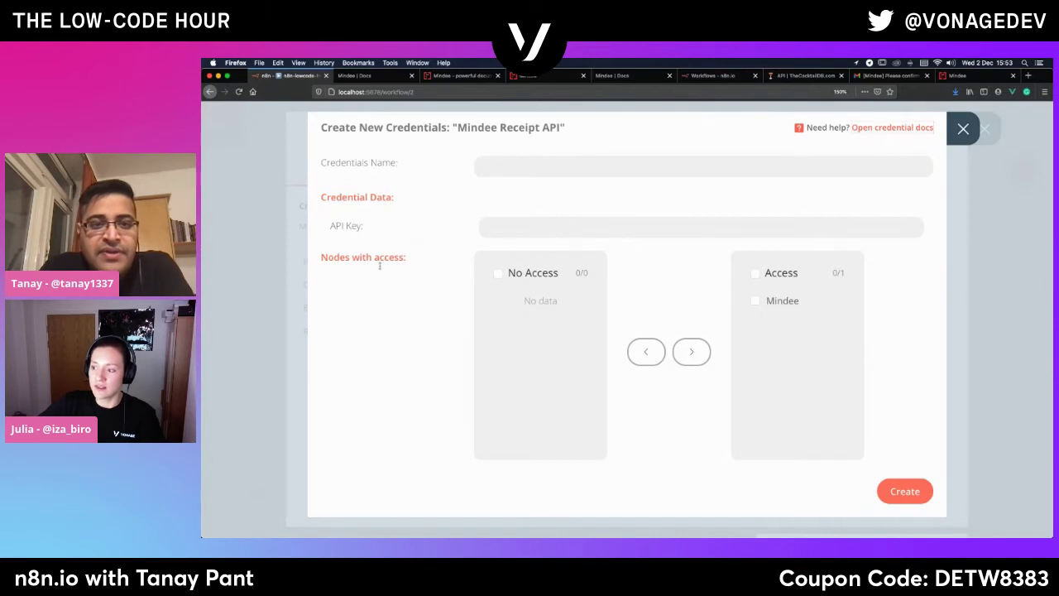
click(509, 230)
key(ctrl+v)
click(499, 164)
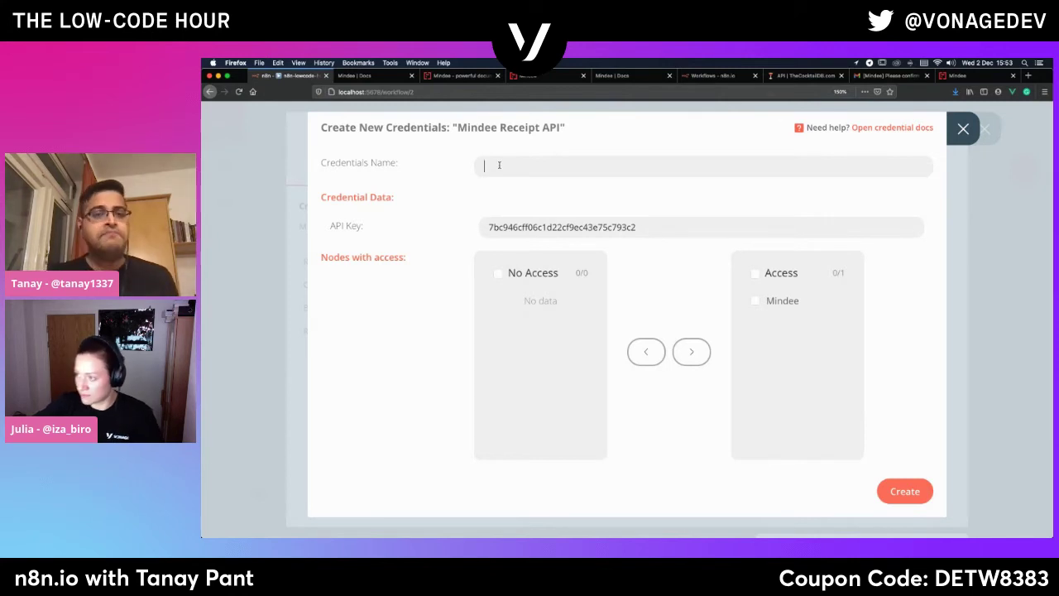
text(mind)
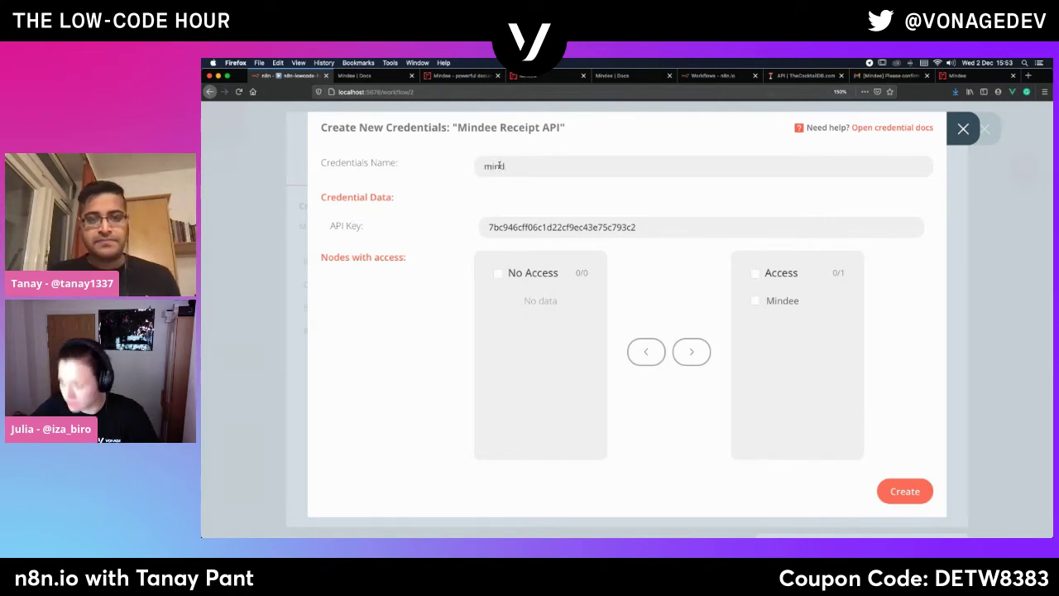
text(ee receip)
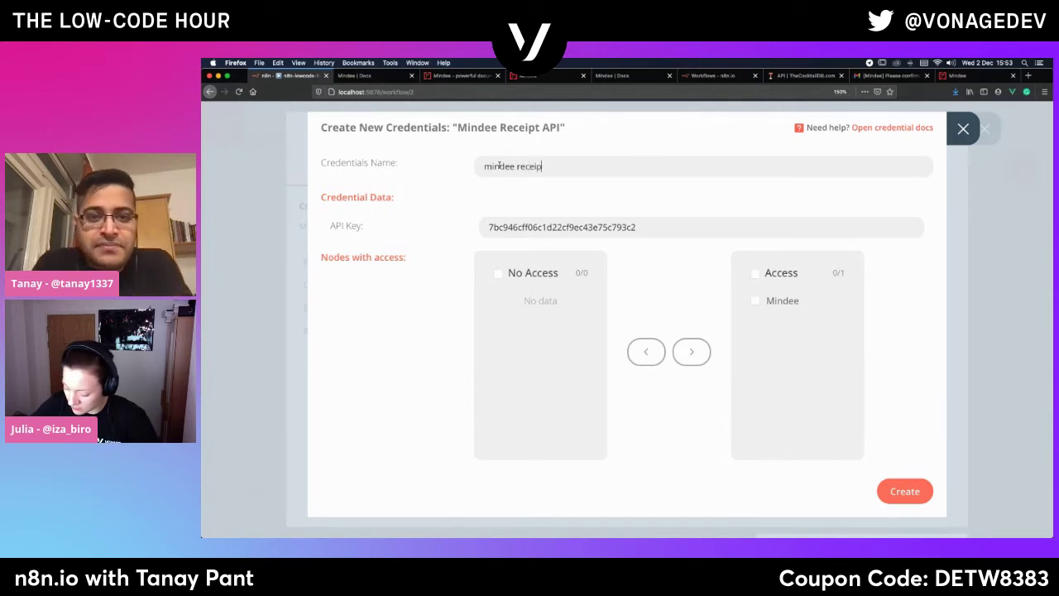
text(t telegram)
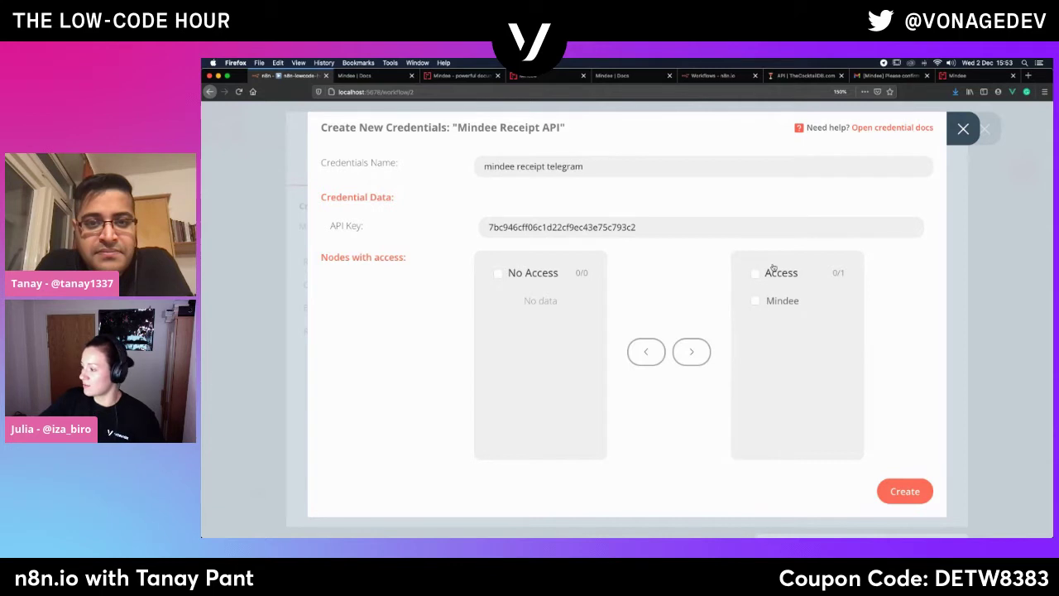
click(908, 497)
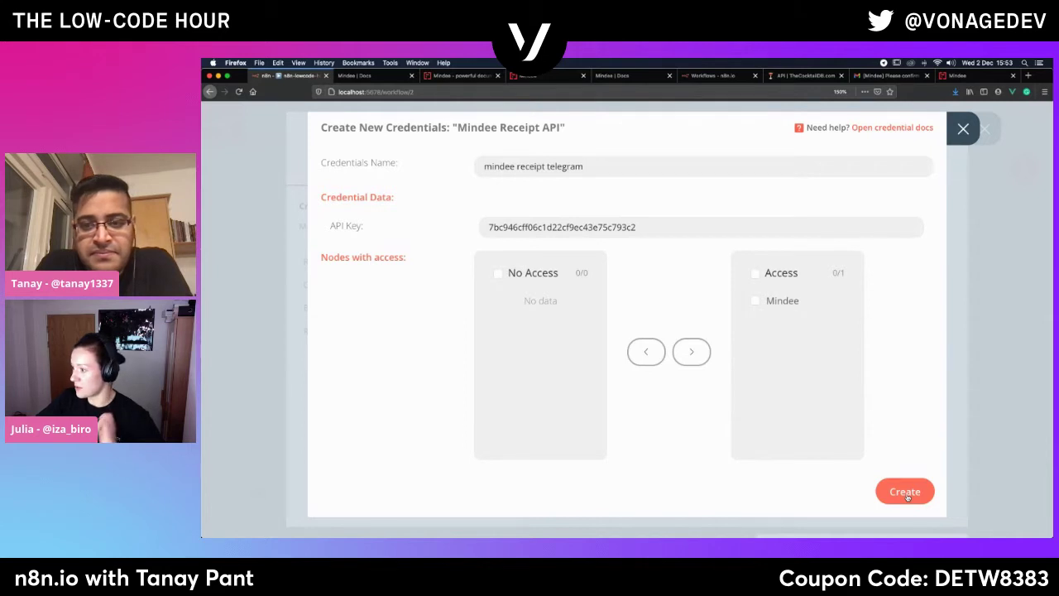
click(907, 495)
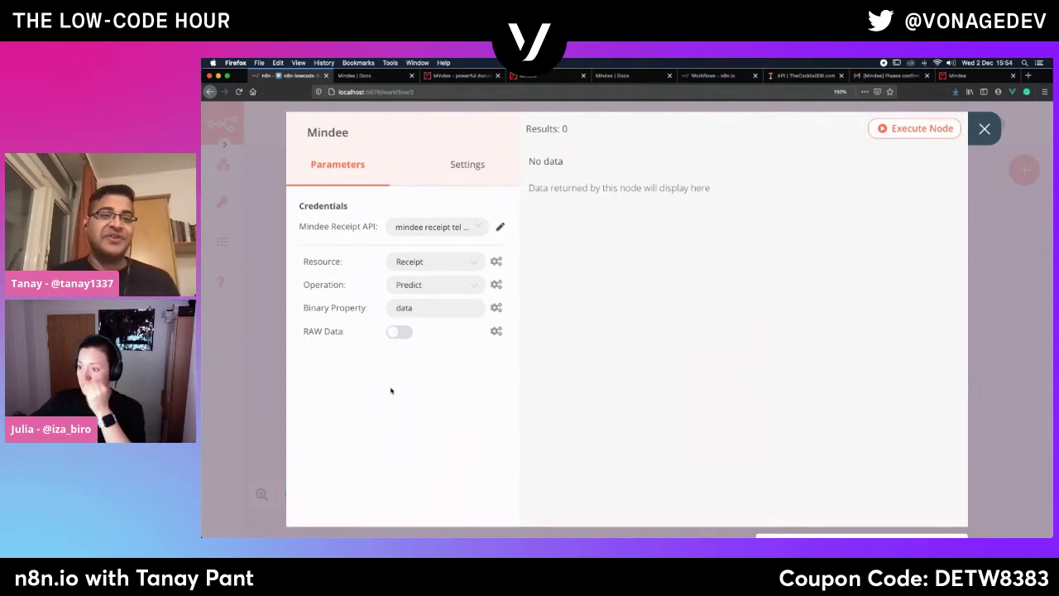
Set the Mindee node to the Receipt resource with the Predict operation, and execute the node.
click(448, 263)
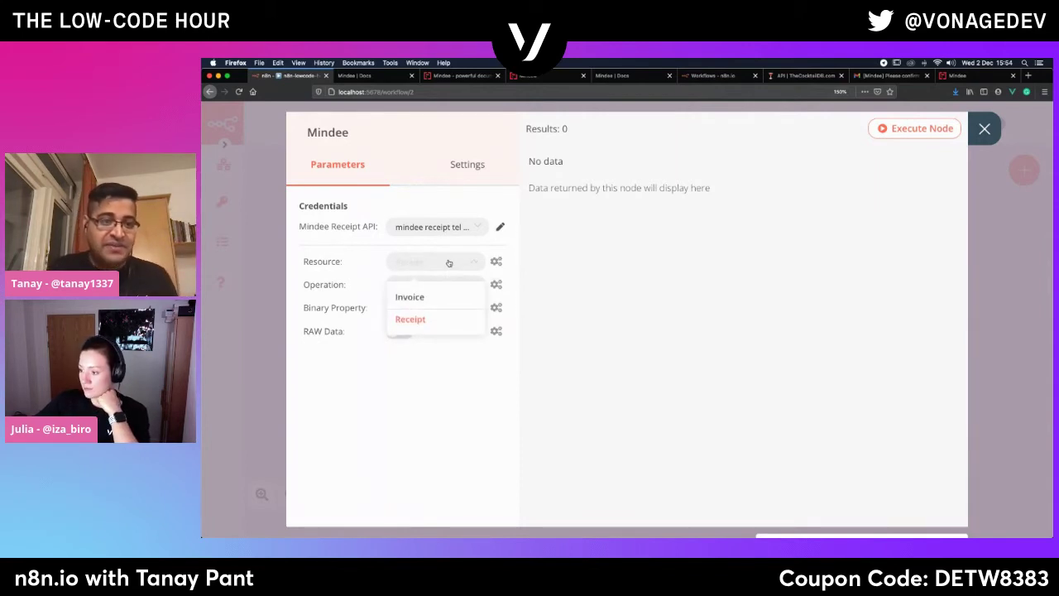
click(454, 325)
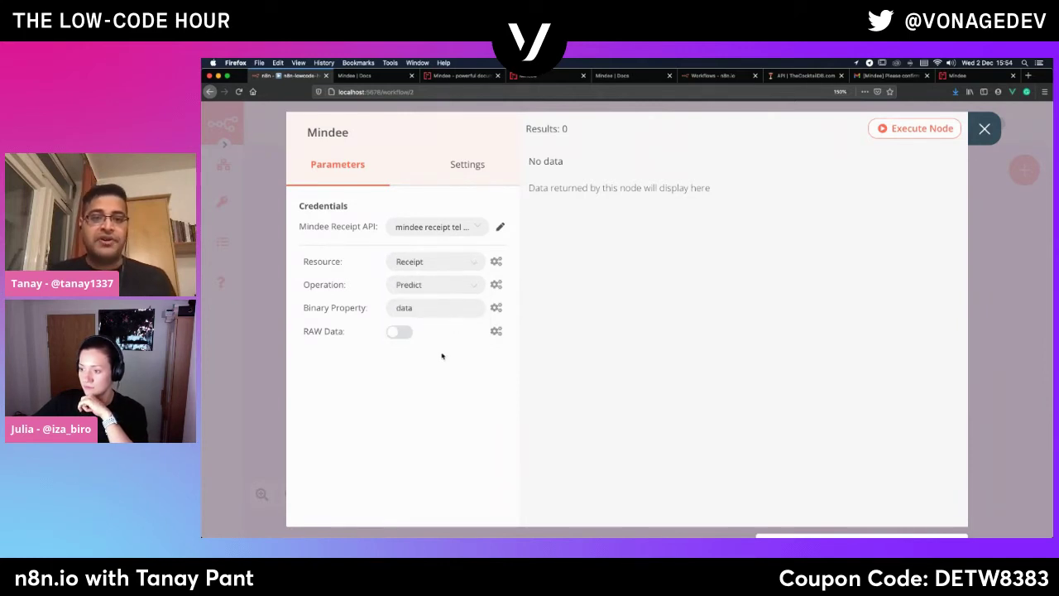
click(475, 288)
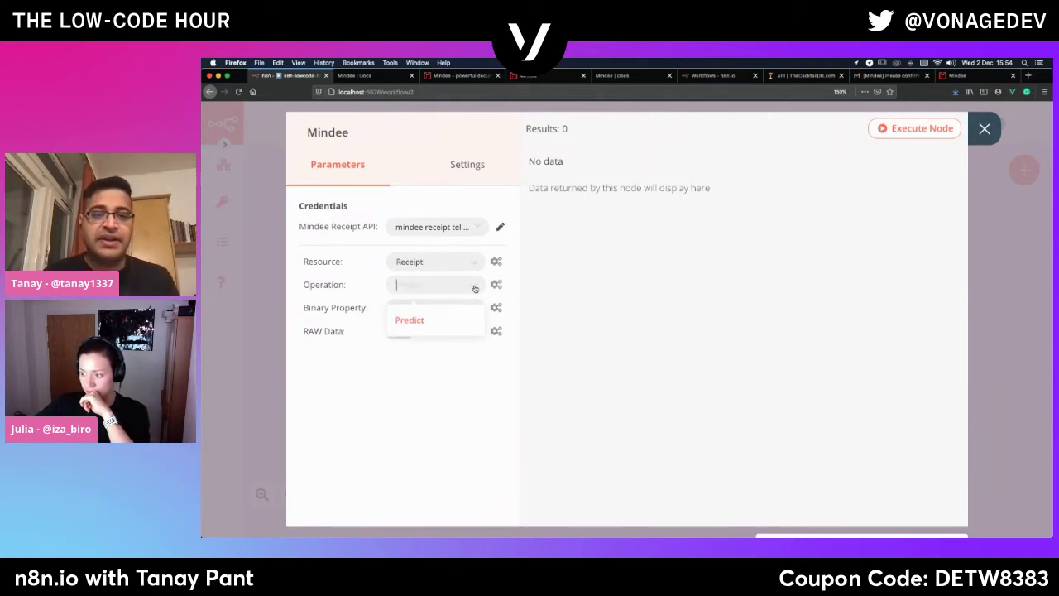
click(437, 323)
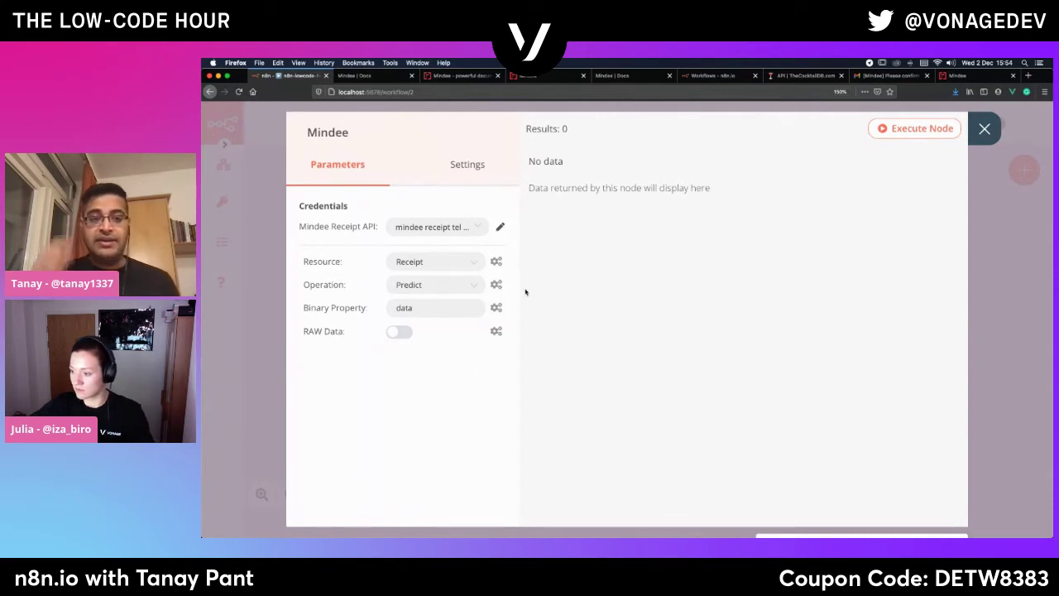
click(918, 129)
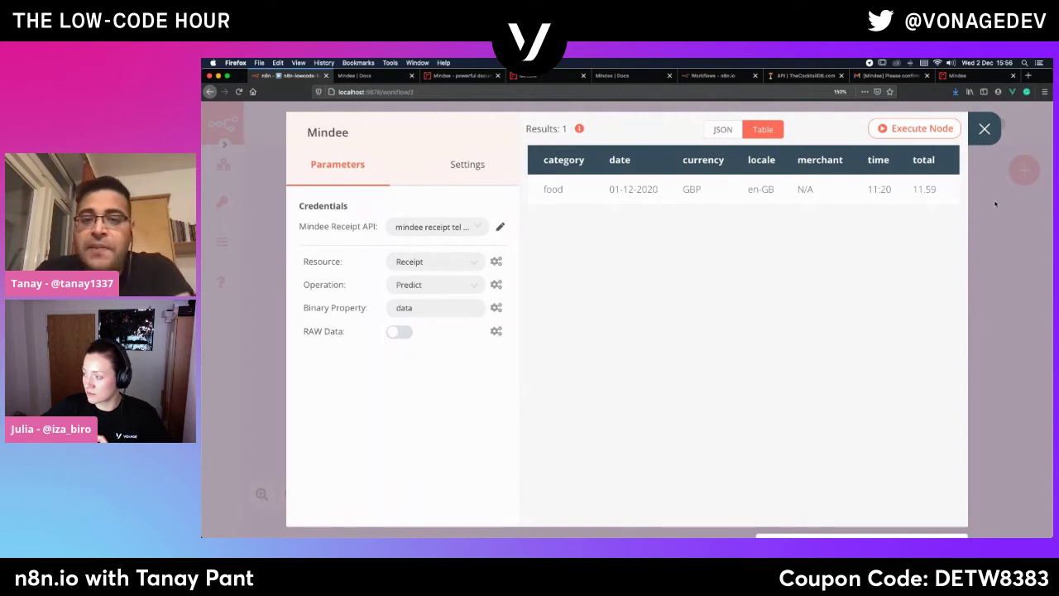
click(983, 129)
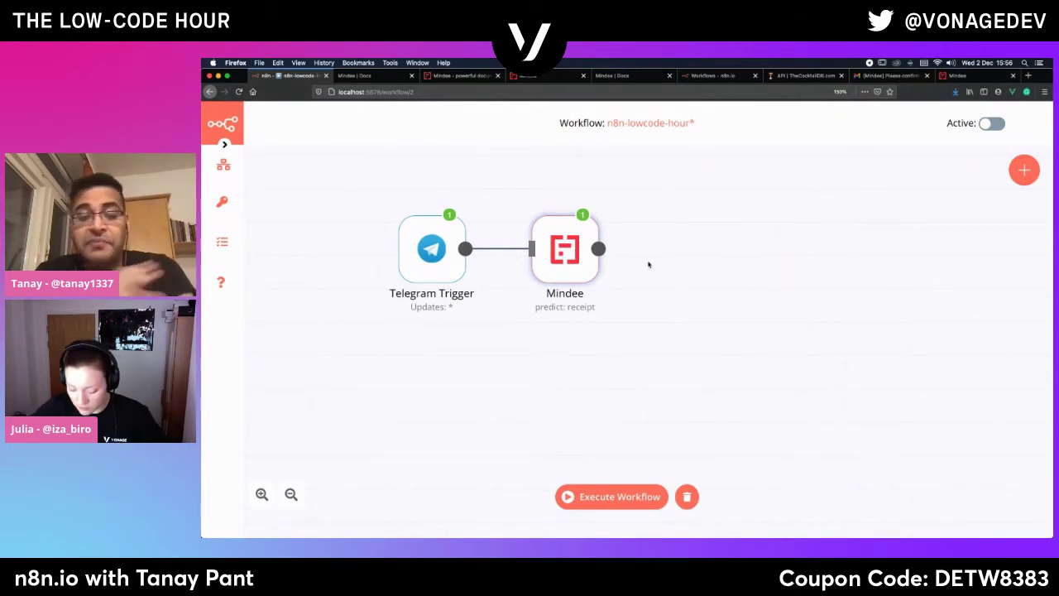
Add a Telegram node after the Mindee node and assign it the n8n LowCodeHour Bot credentials.
key(Tab)
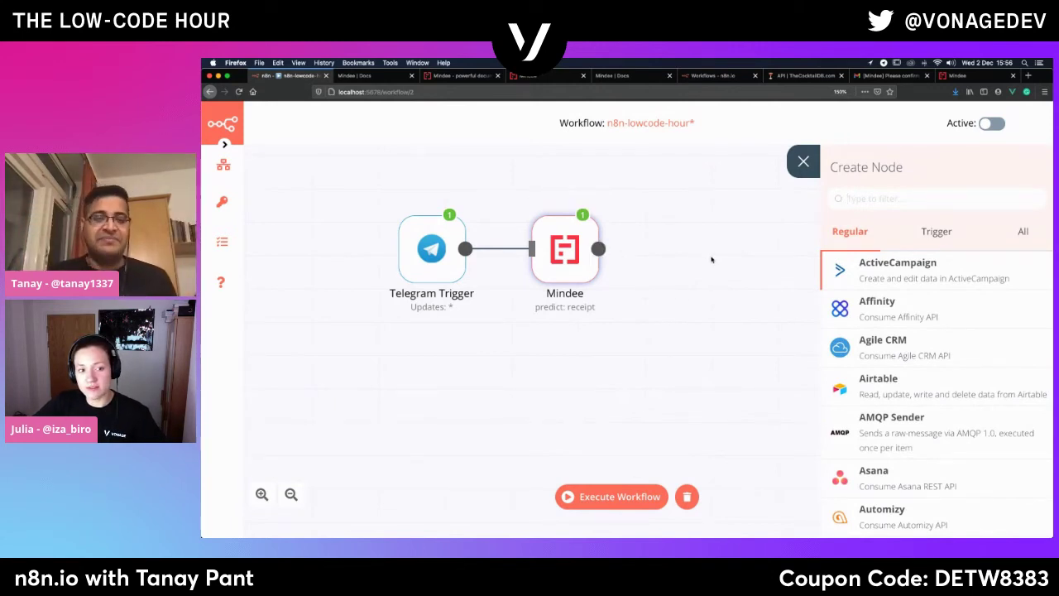
text(tele)
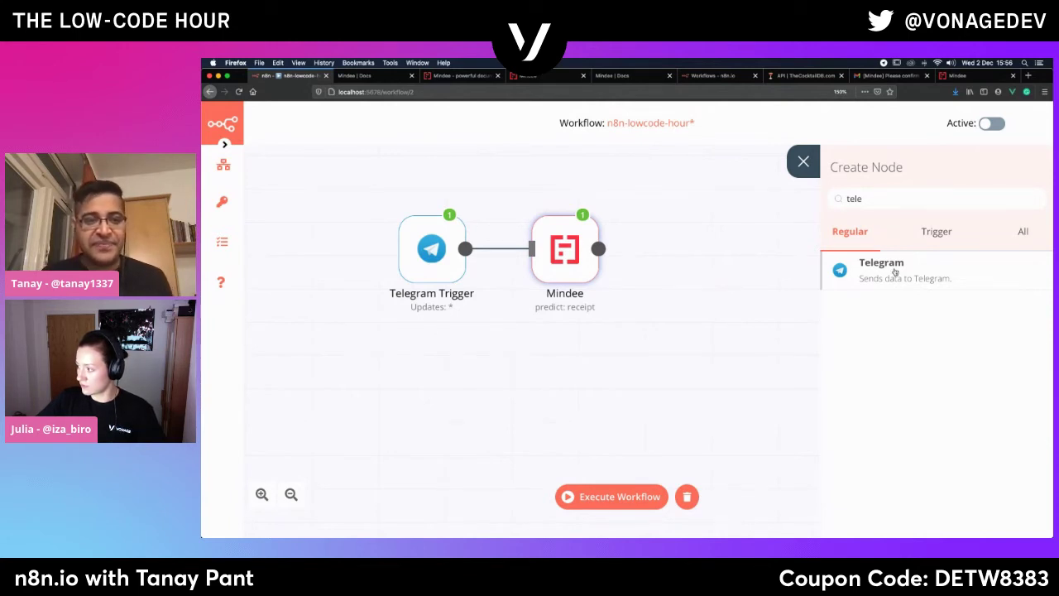
click(894, 272)
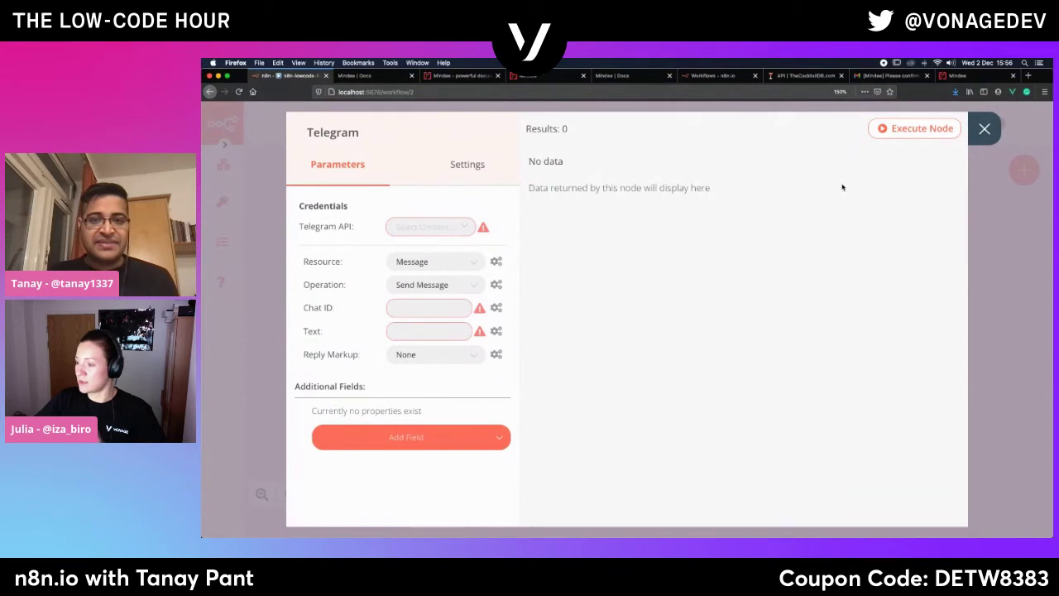
click(435, 227)
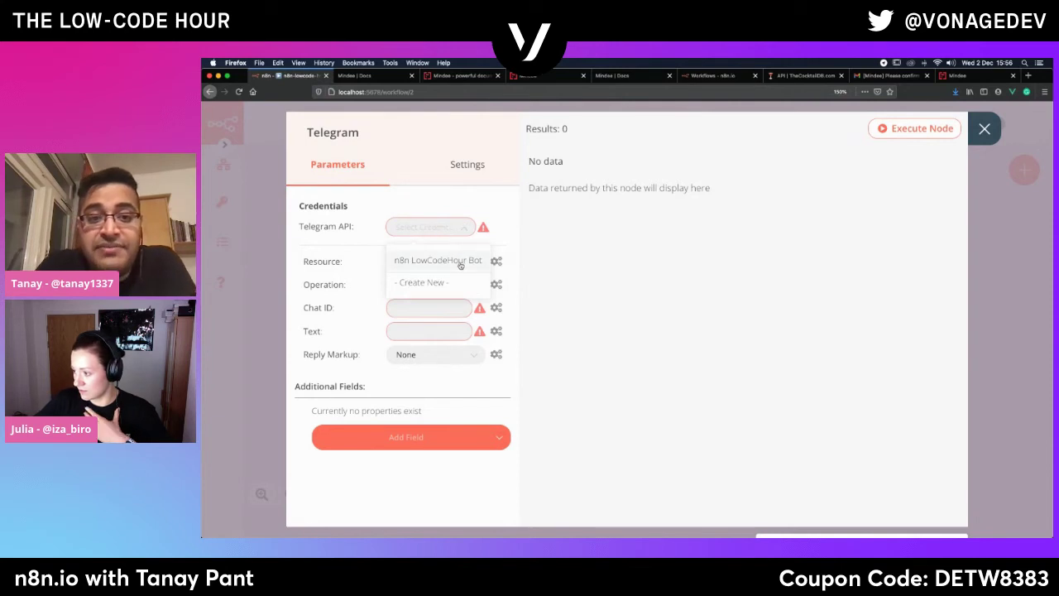
click(459, 260)
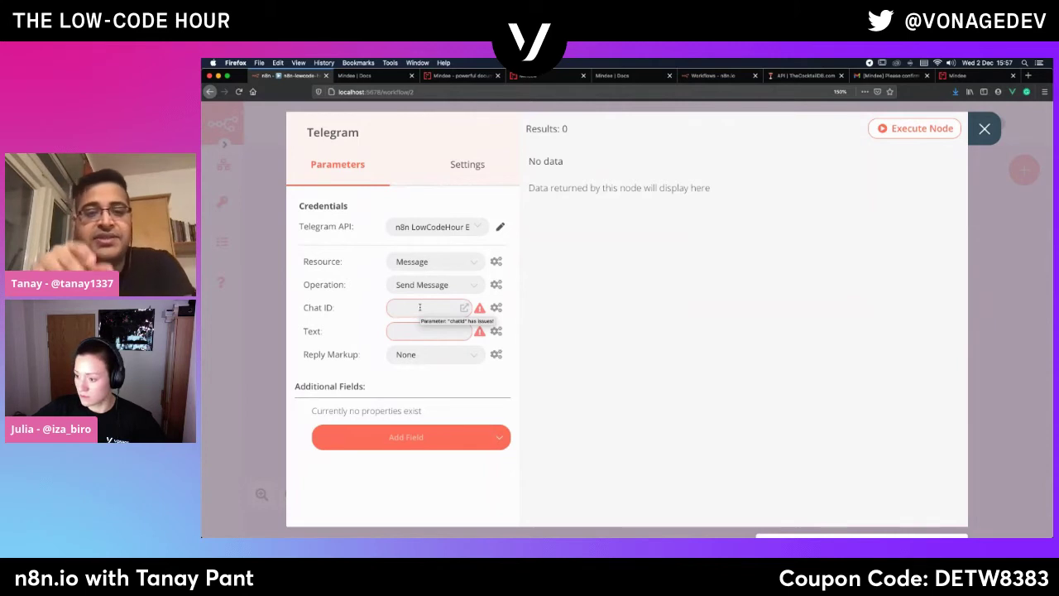
Add an expression to the Telegram node's Chat ID and enter {{1+2}} as a test.
click(419, 307)
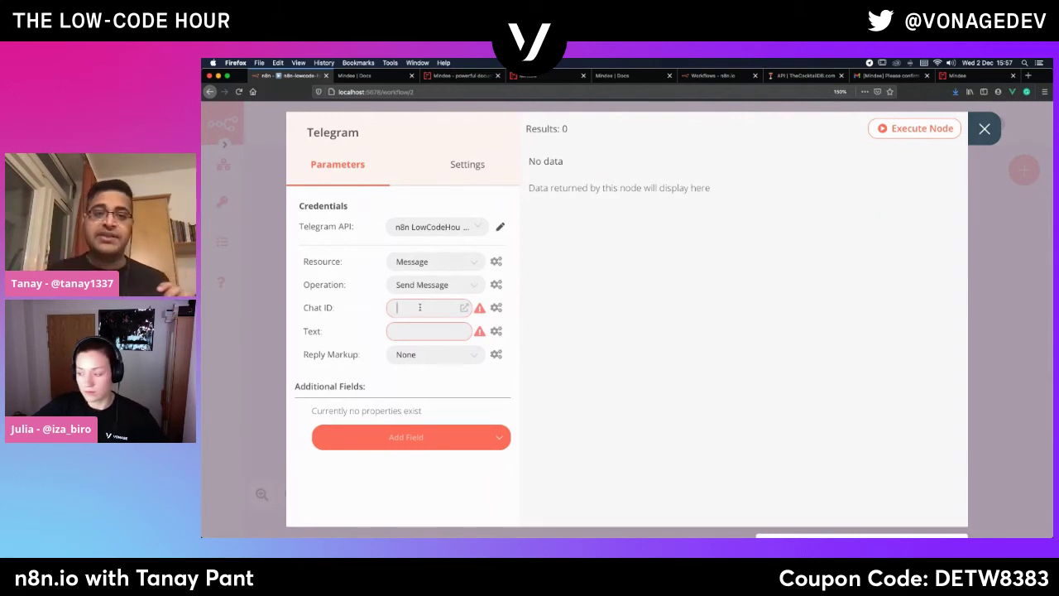
click(497, 308)
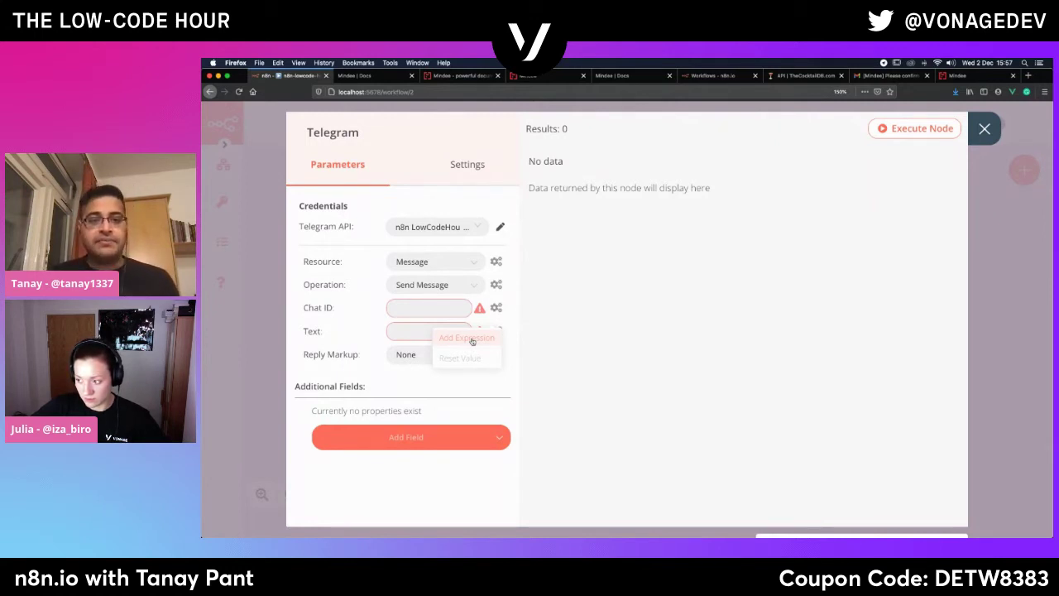
click(471, 338)
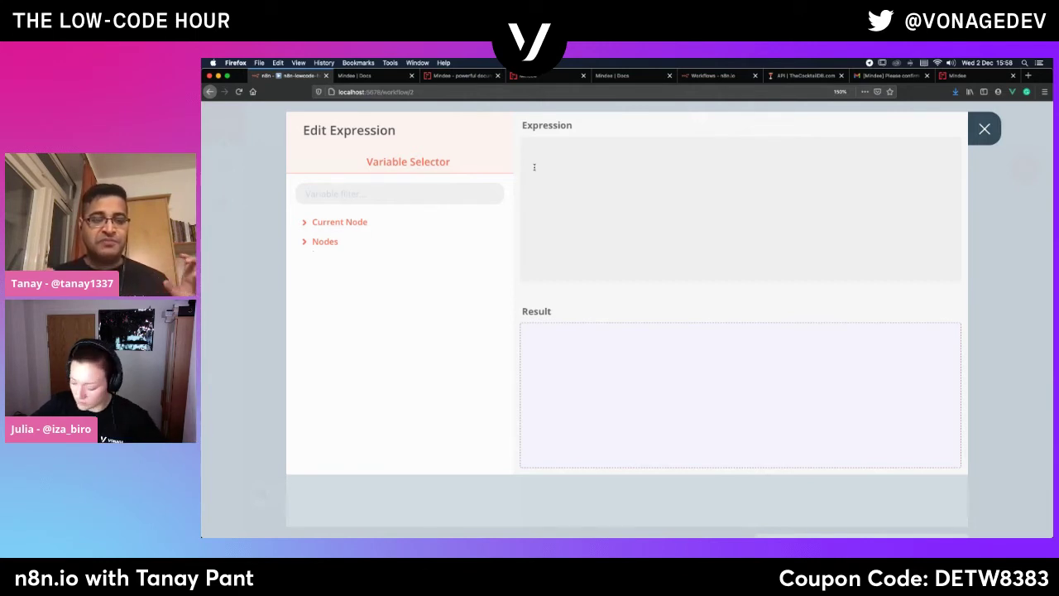
text({{)
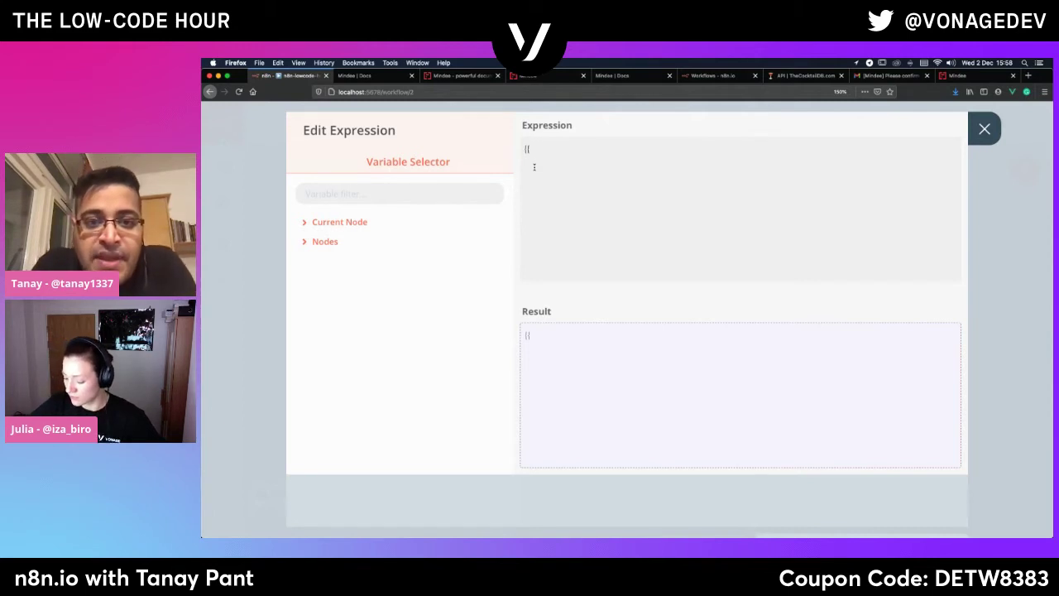
text(}})
key(super+equal)
key(super+equal)
key(super+equal)
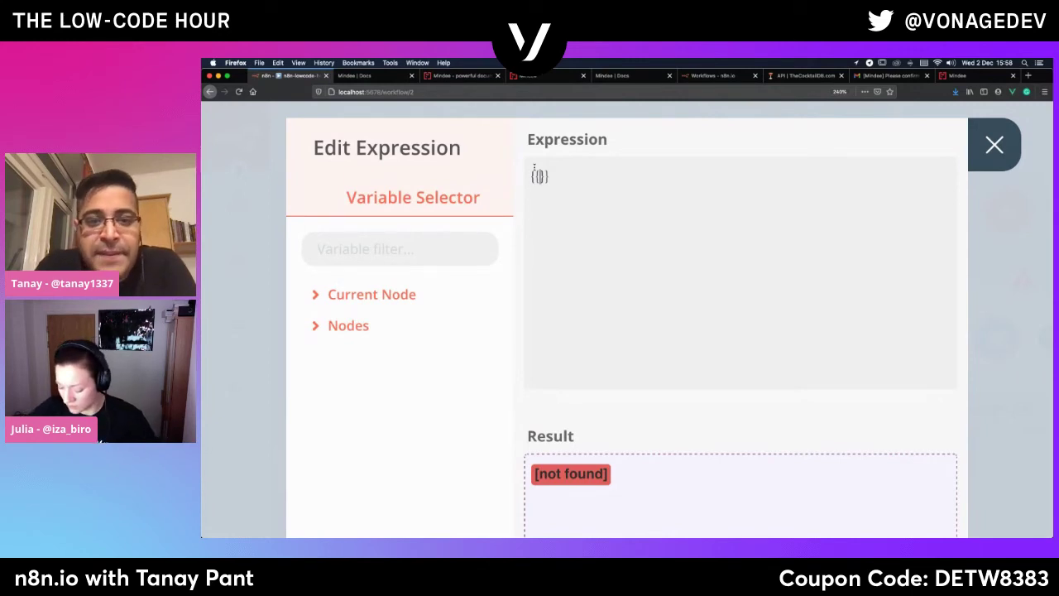
text(1+)
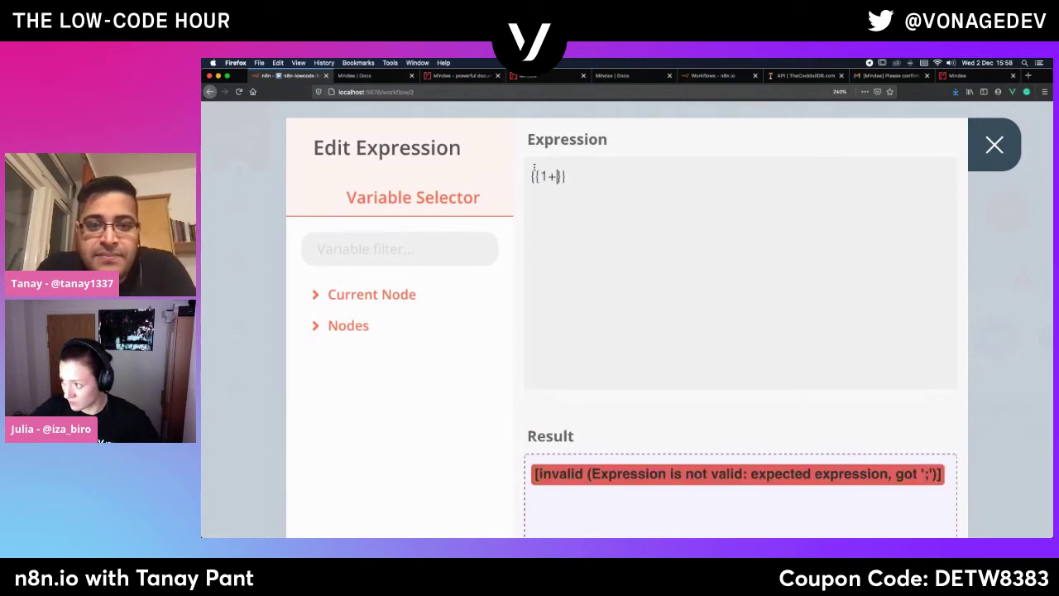
text(2)
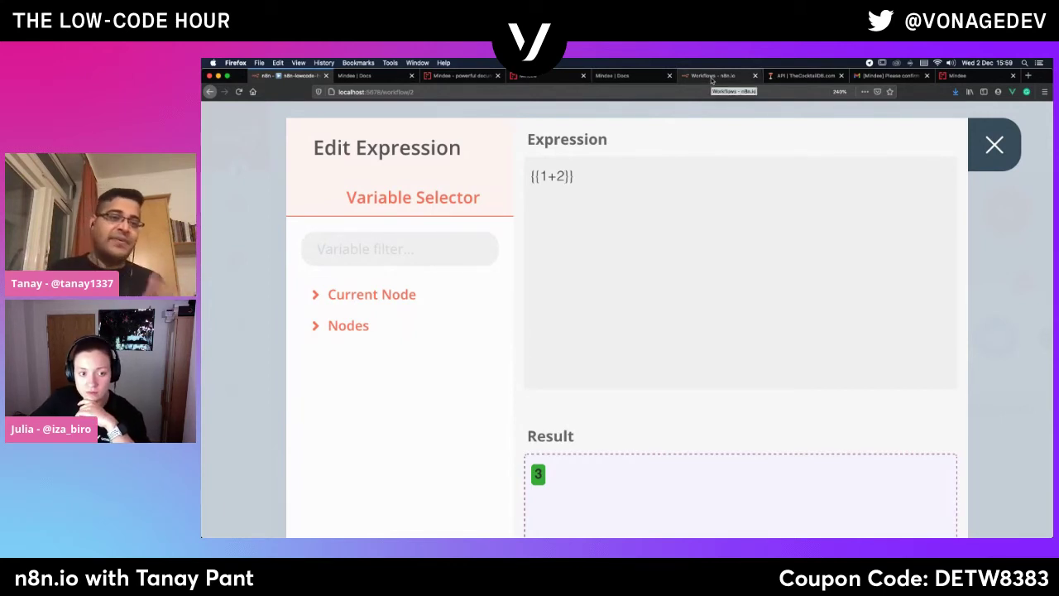
Clear the test formula {{1+2}} from the Chat ID expression, including its curly braces.
key(Left)
key(Left)
key(Left)
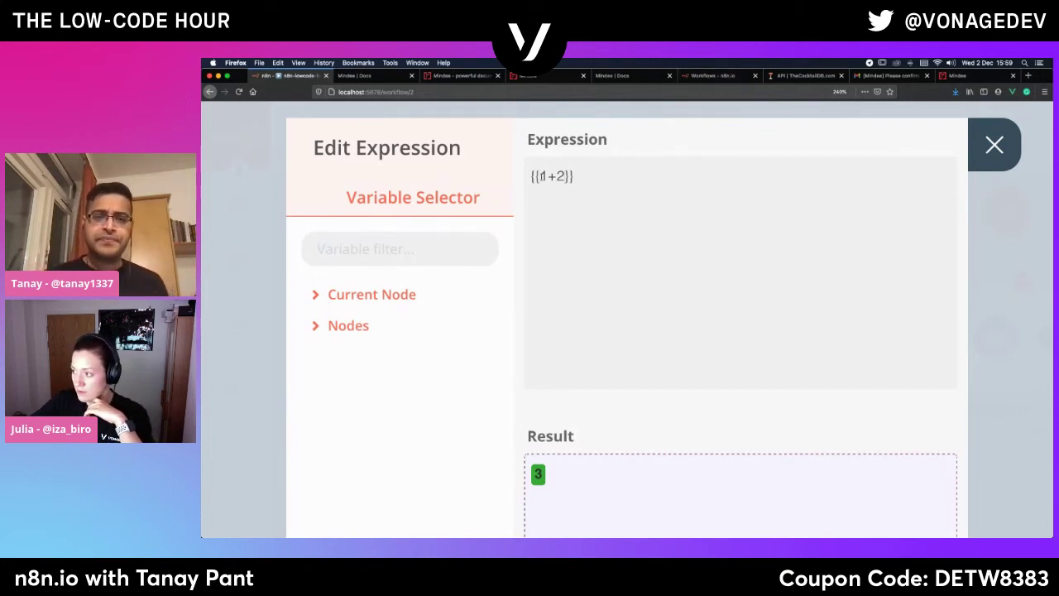
key(shift+Right)
key(shift+Right)
key(shift+Right)
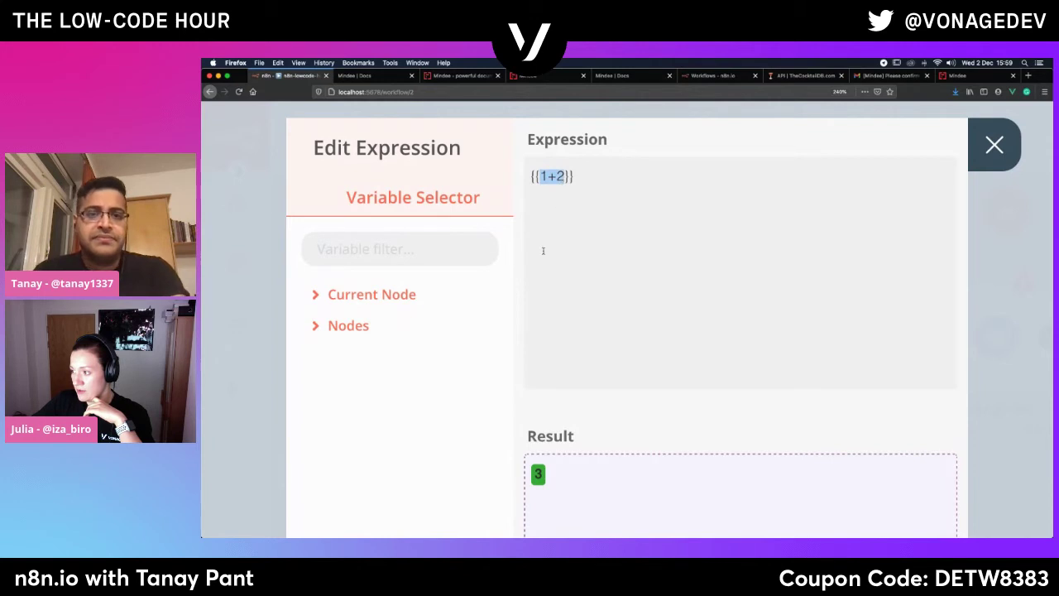
key(BackSpace)
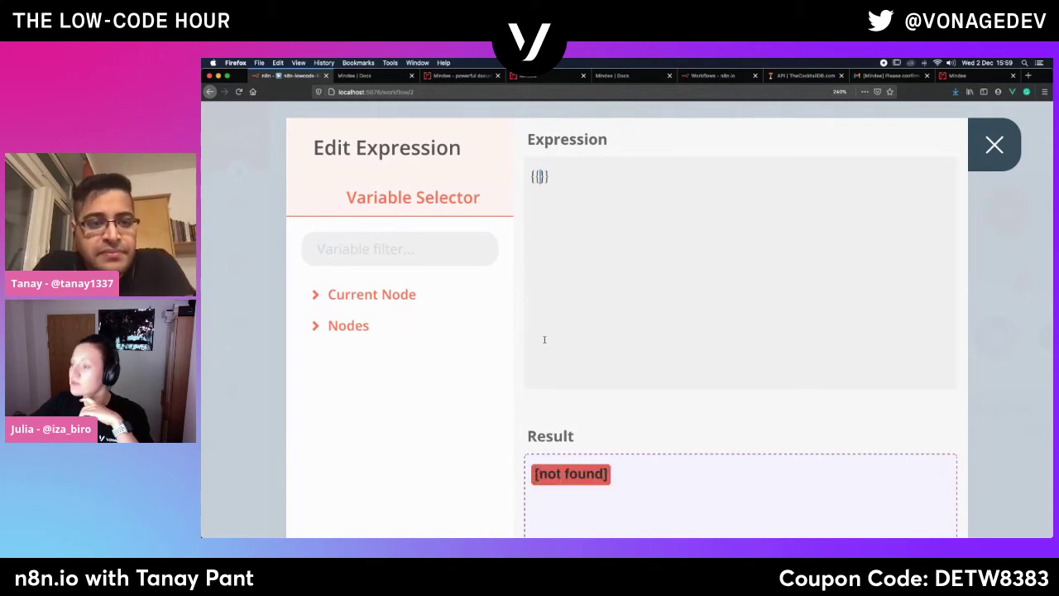
click(544, 339)
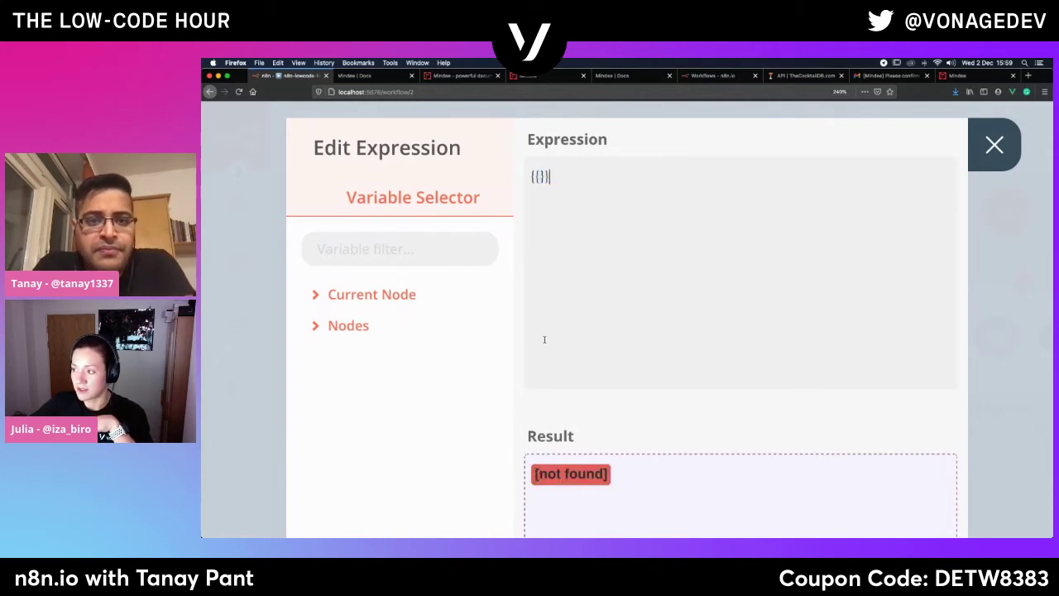
key(BackSpace)
key(BackSpace)
key(BackSpace)
key(BackSpace)
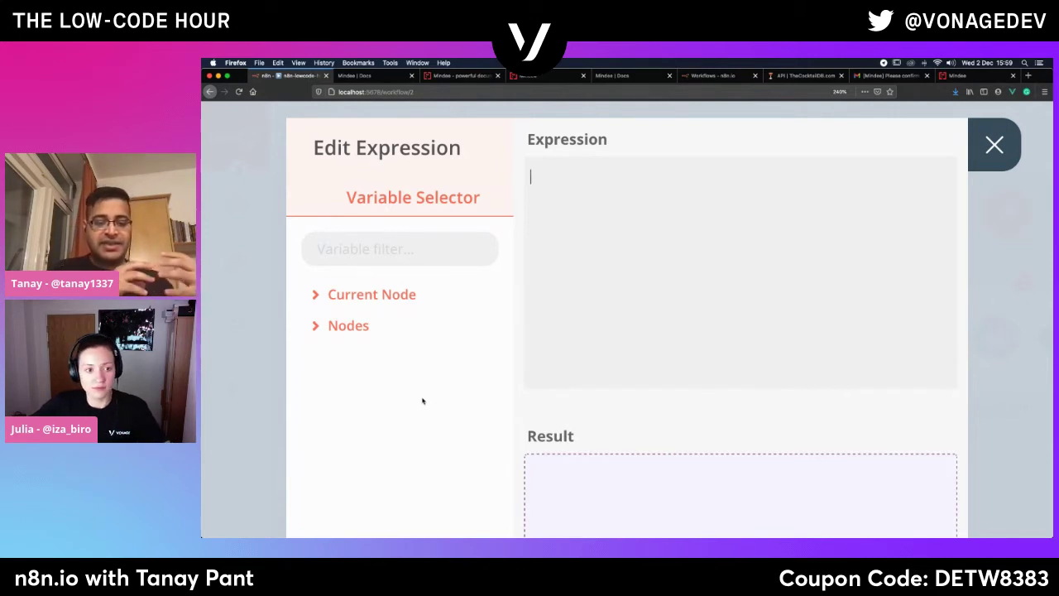
Set the Chat ID expression to the chat id from the Telegram Trigger's JSON message output and close the expression editor.
click(331, 327)
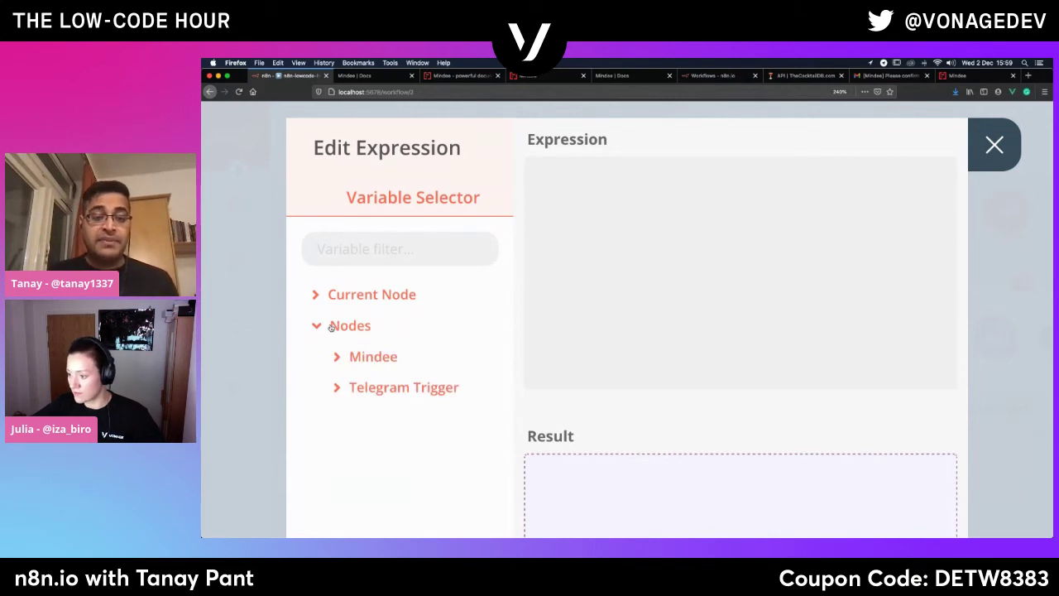
click(405, 393)
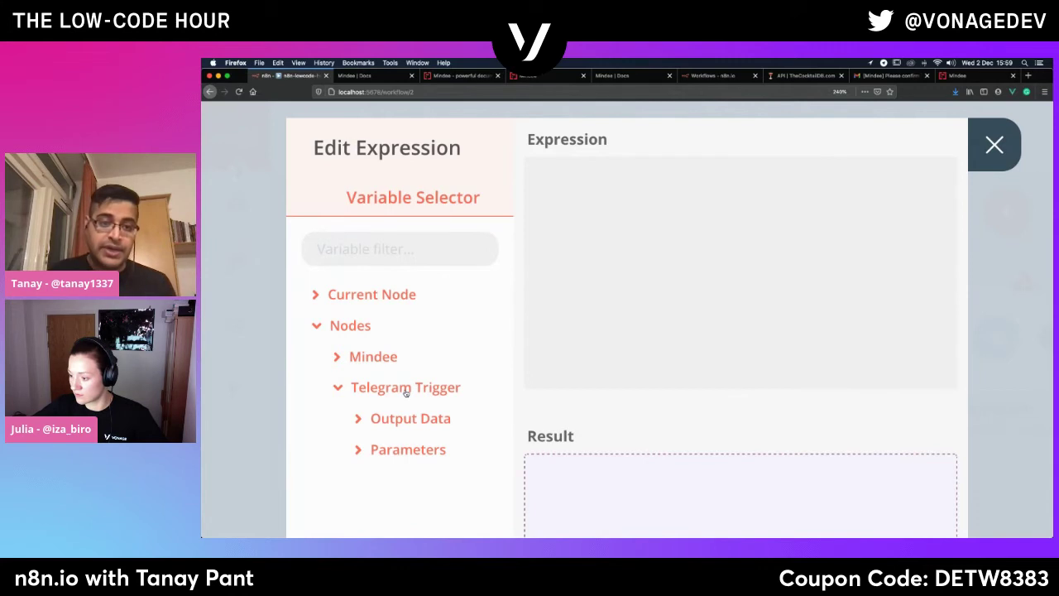
click(410, 424)
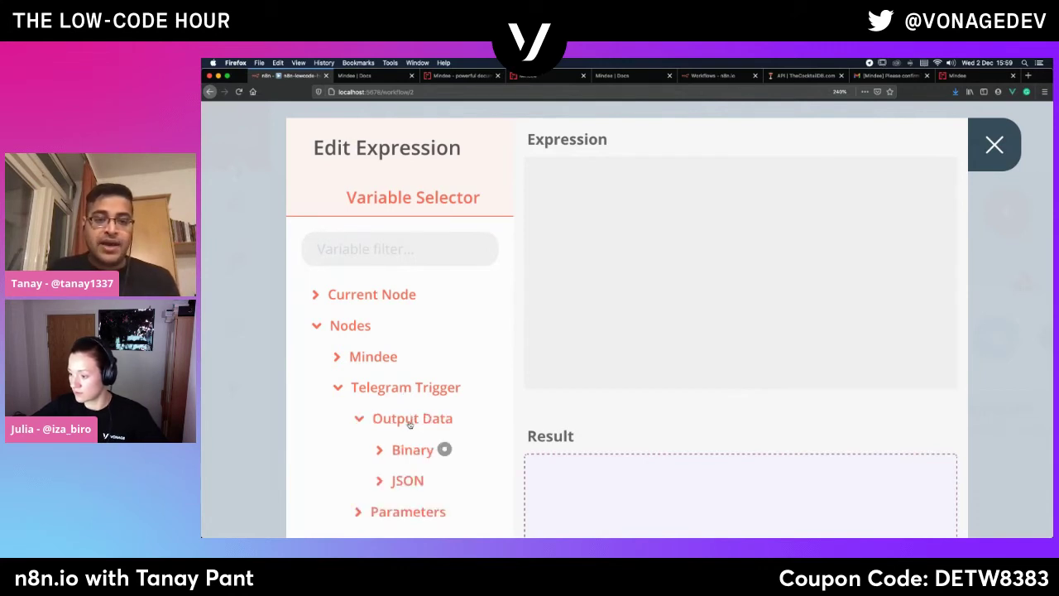
click(404, 485)
scroll(405, 485, down, 3)
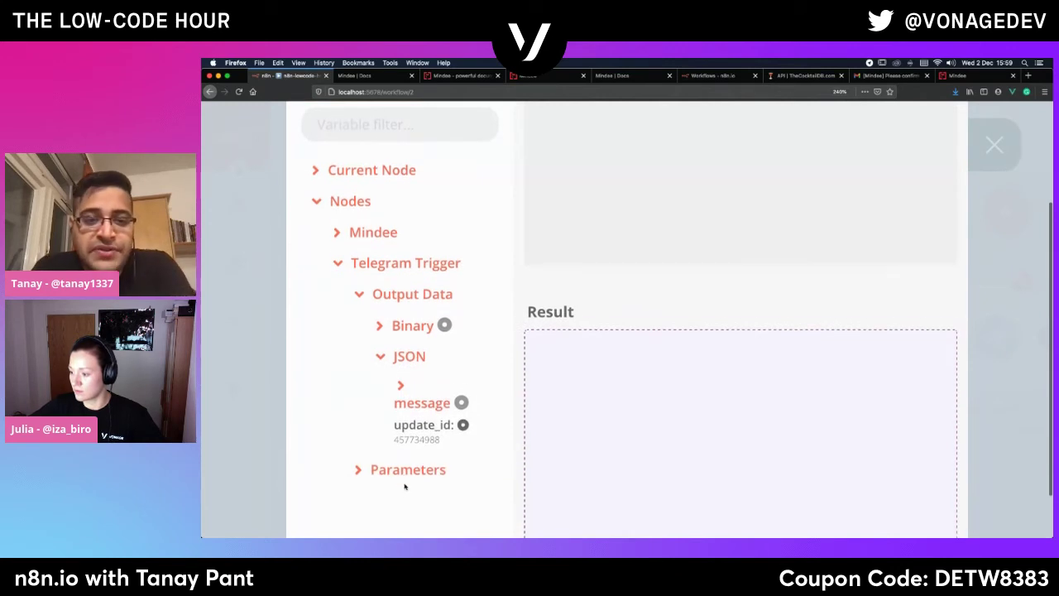
scroll(405, 486, down, 1)
drag(422, 368, 424, 372)
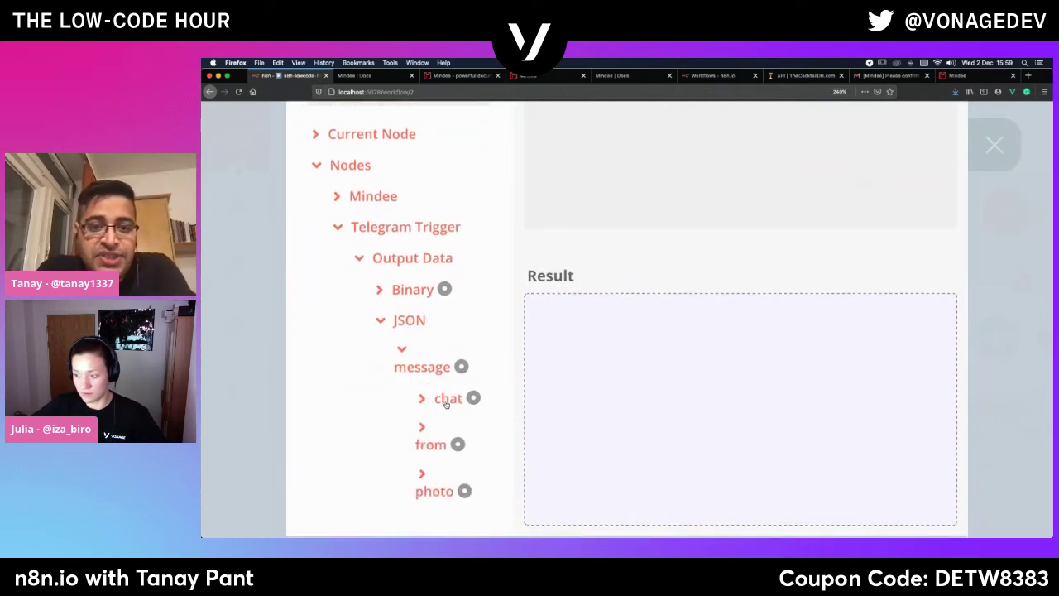
click(446, 403)
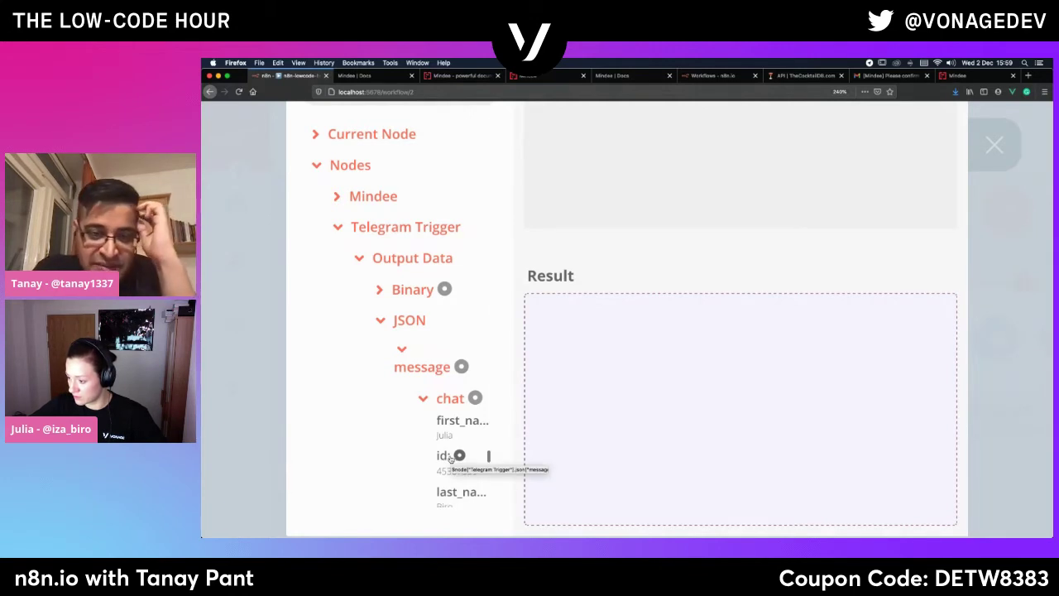
scroll(362, 447, down, 2)
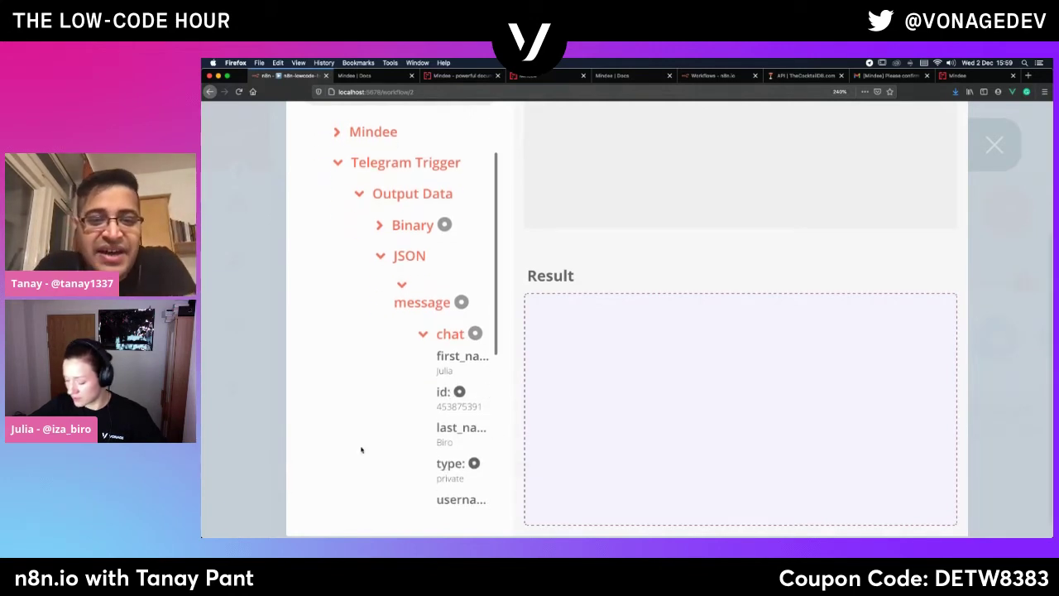
key(super+minus)
key(super+minus)
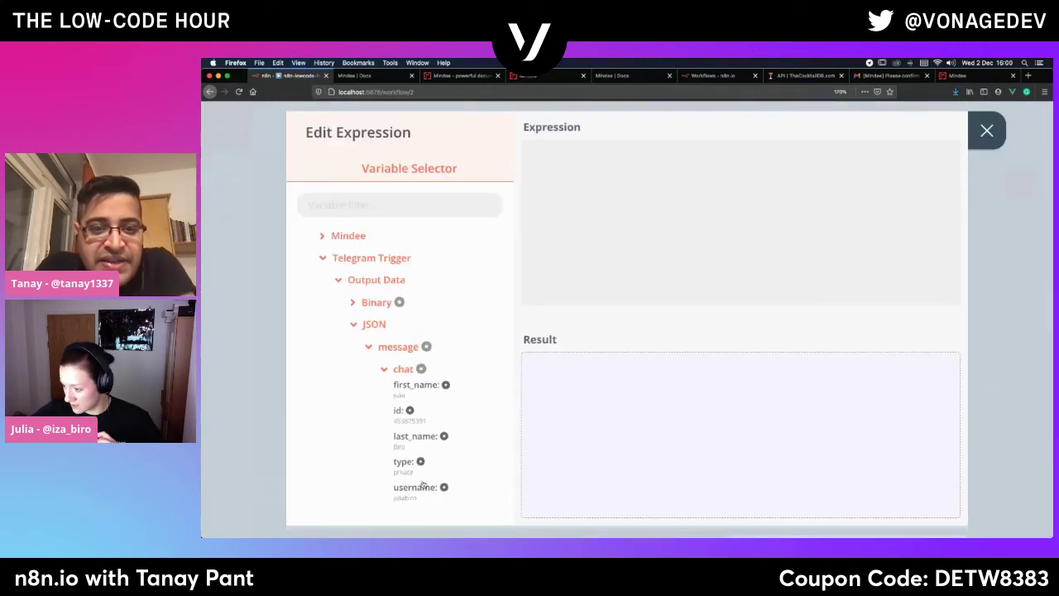
click(400, 421)
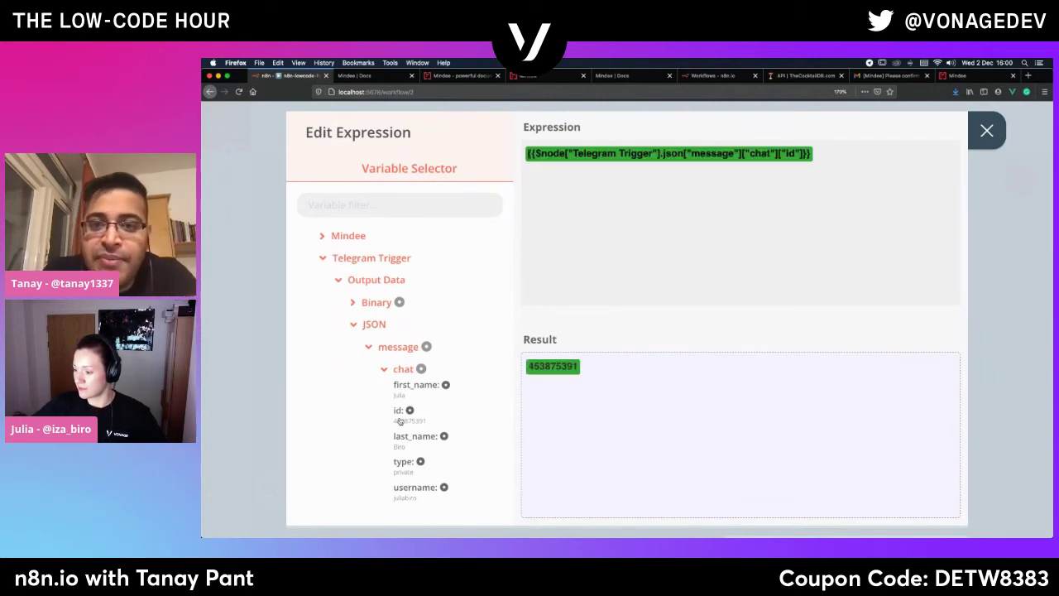
scroll(399, 421, down, 3)
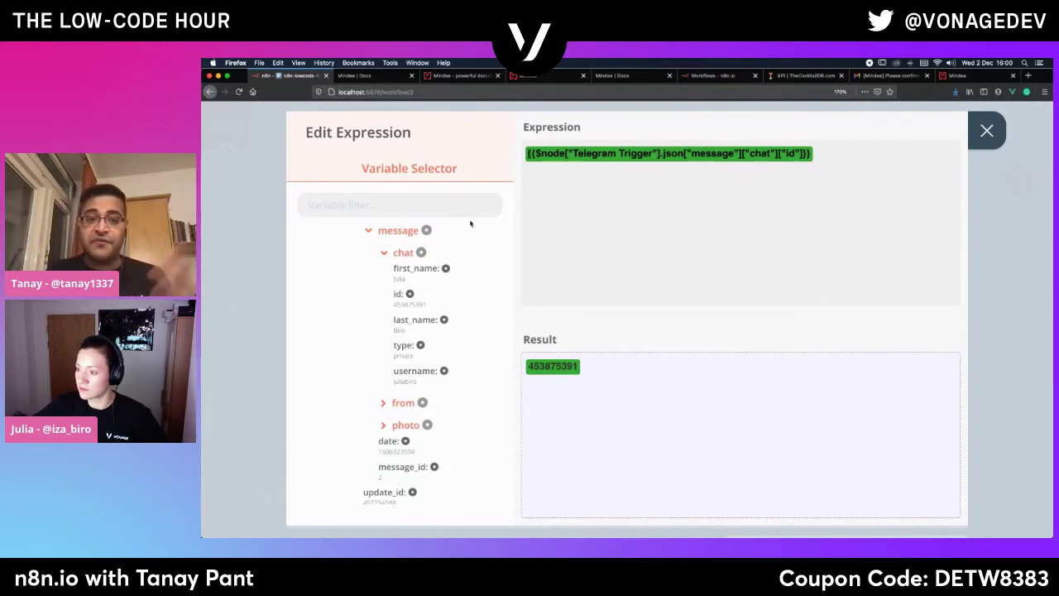
scroll(442, 310, down, 1)
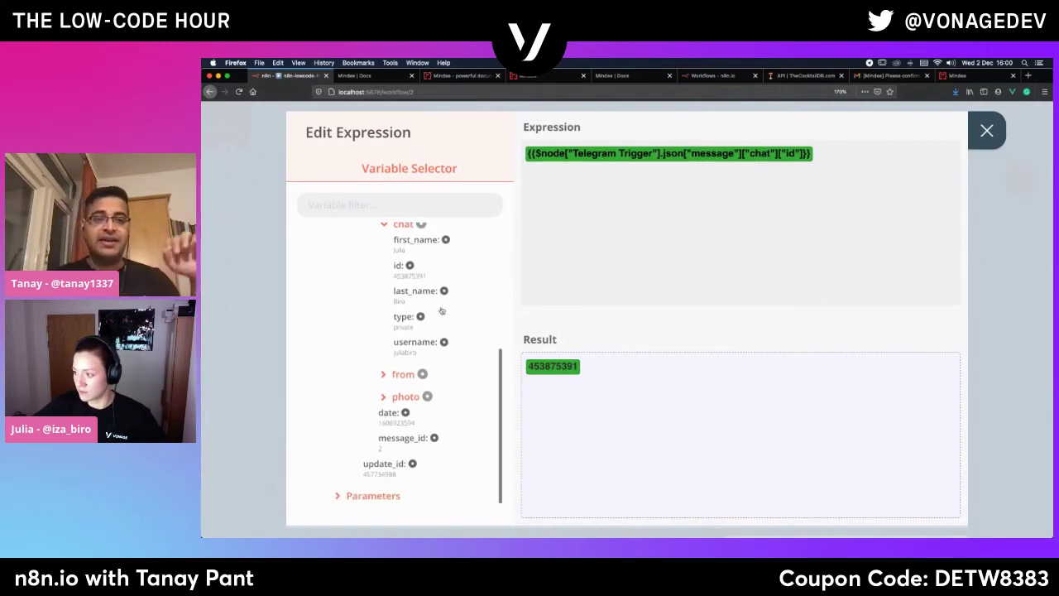
scroll(441, 310, up, 5)
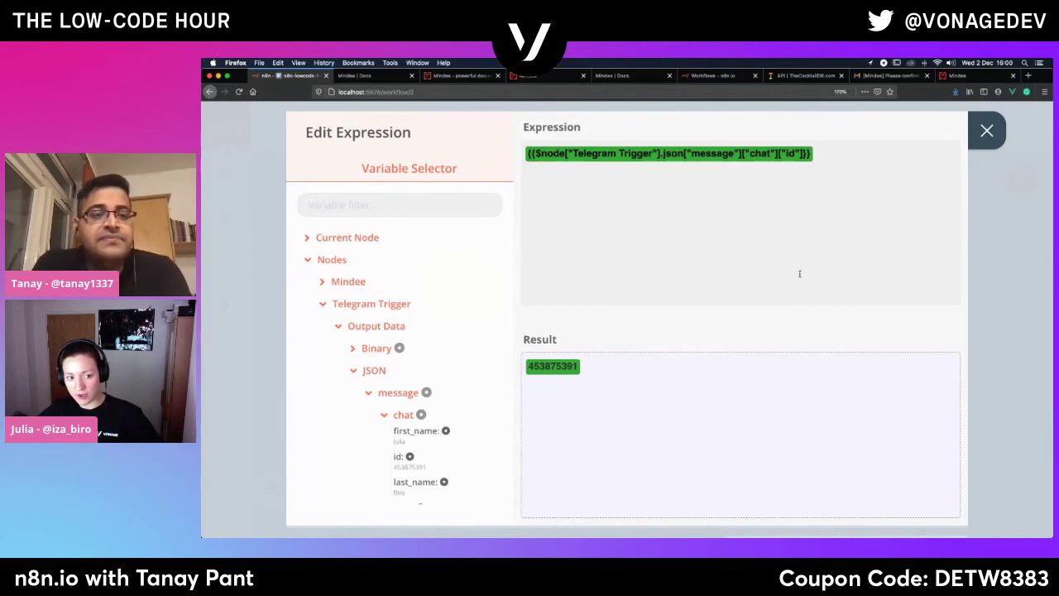
click(987, 132)
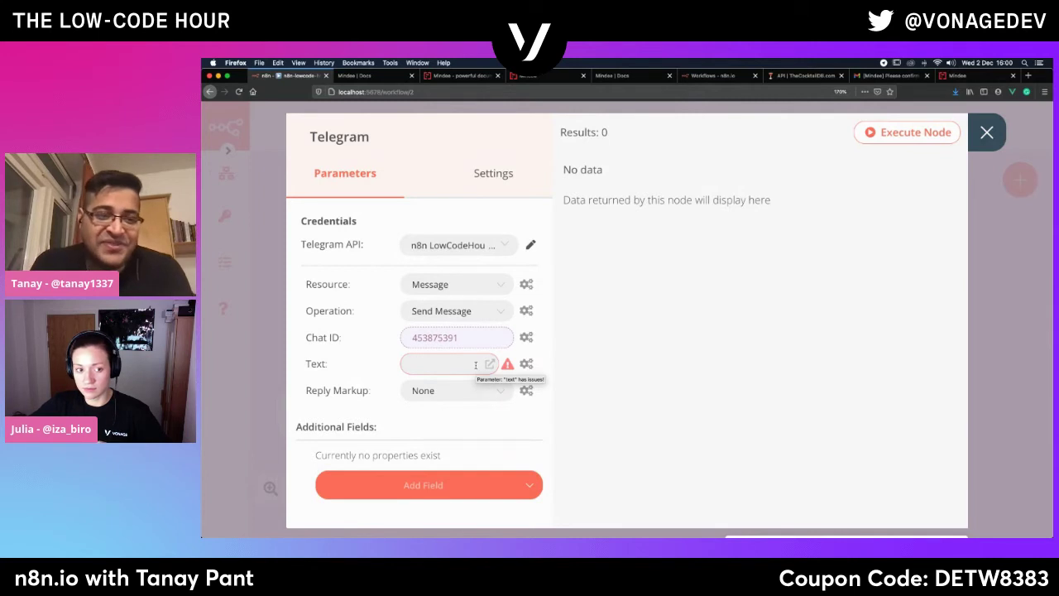
Add an expression to the Telegram node's Text reading "Total bill is" followed by the total from the Mindee node's JSON output.
click(528, 365)
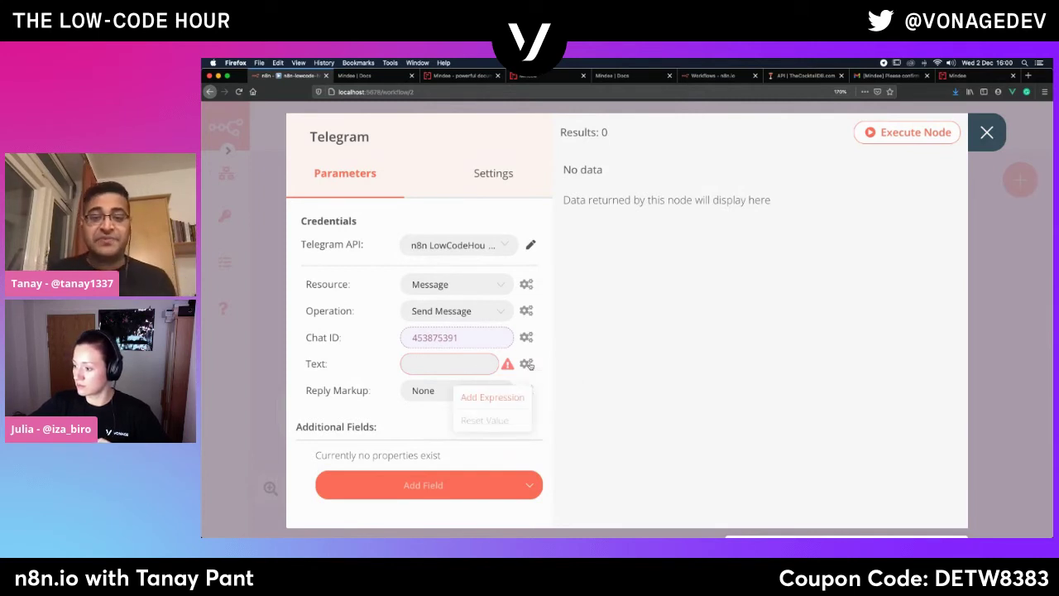
click(488, 397)
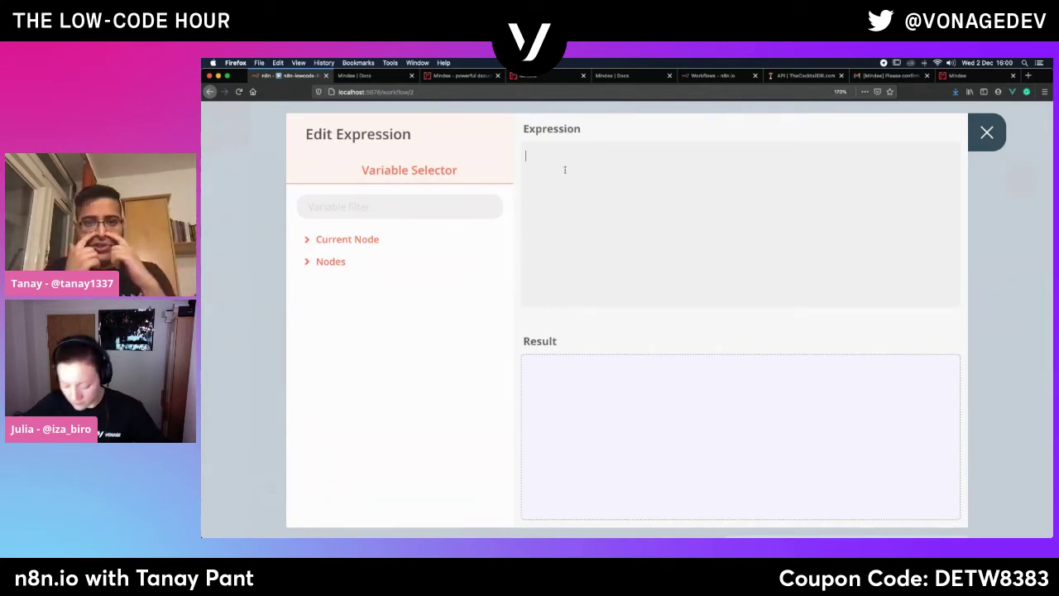
text(Total bill is)
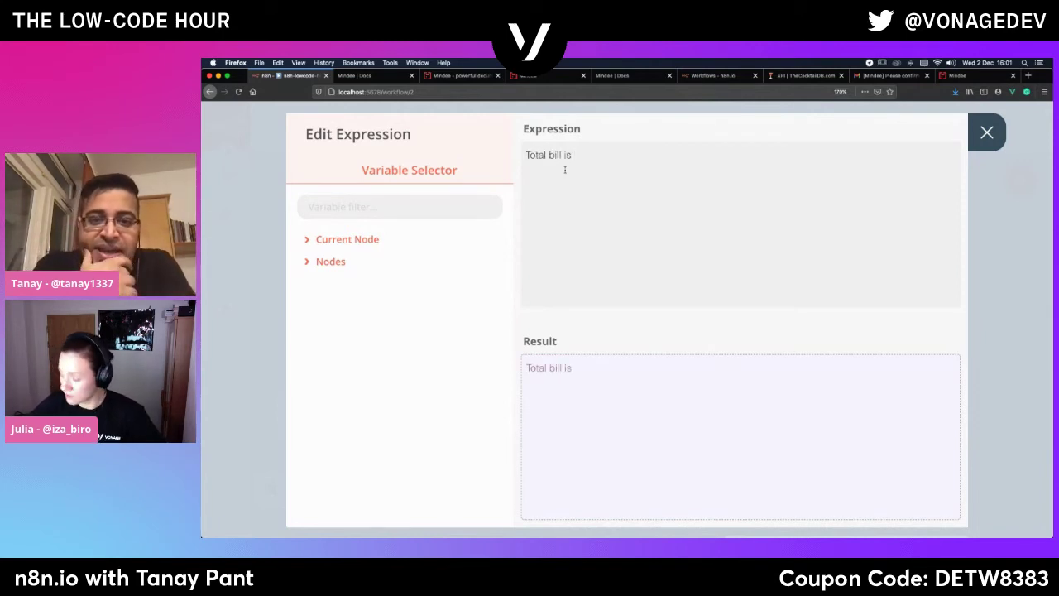
click(333, 267)
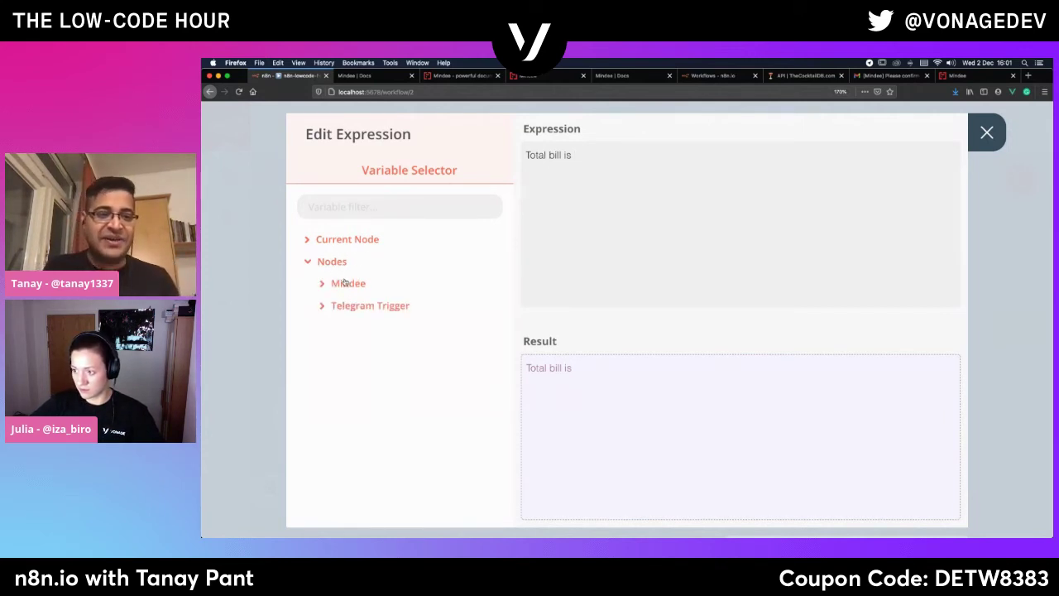
click(349, 285)
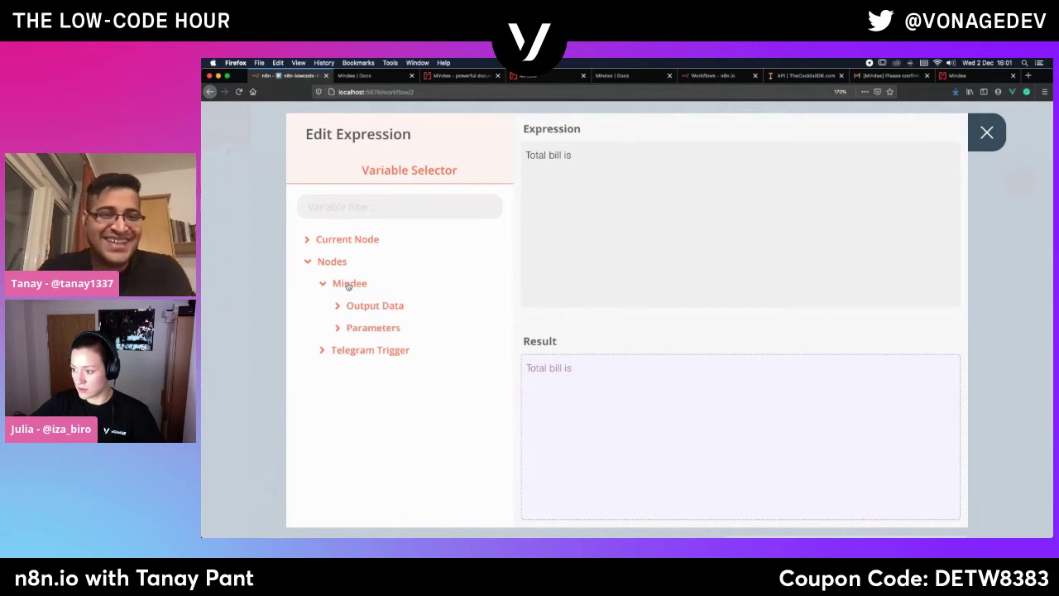
click(388, 307)
click(368, 330)
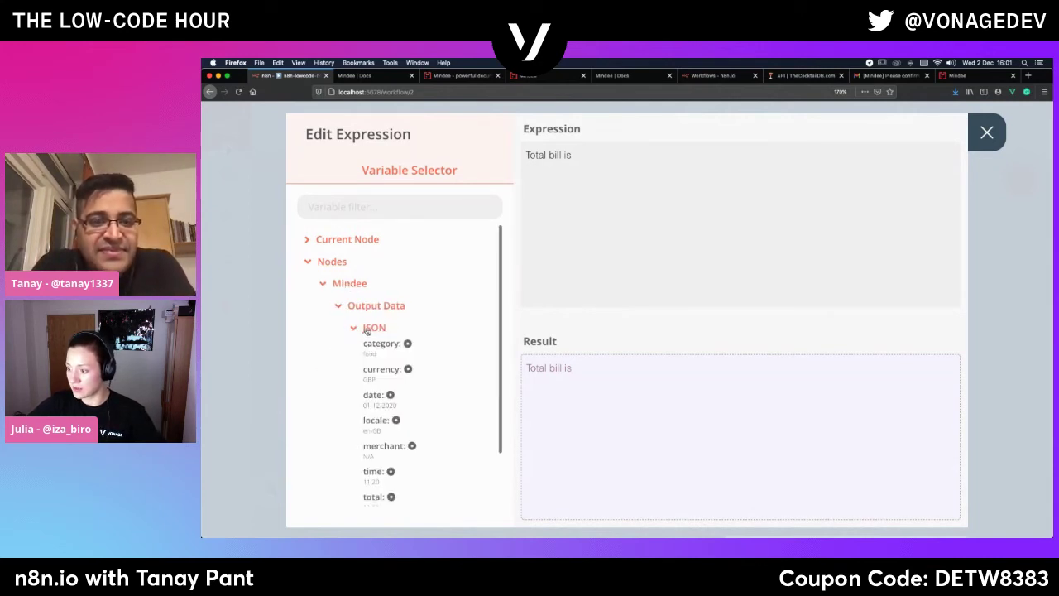
click(381, 497)
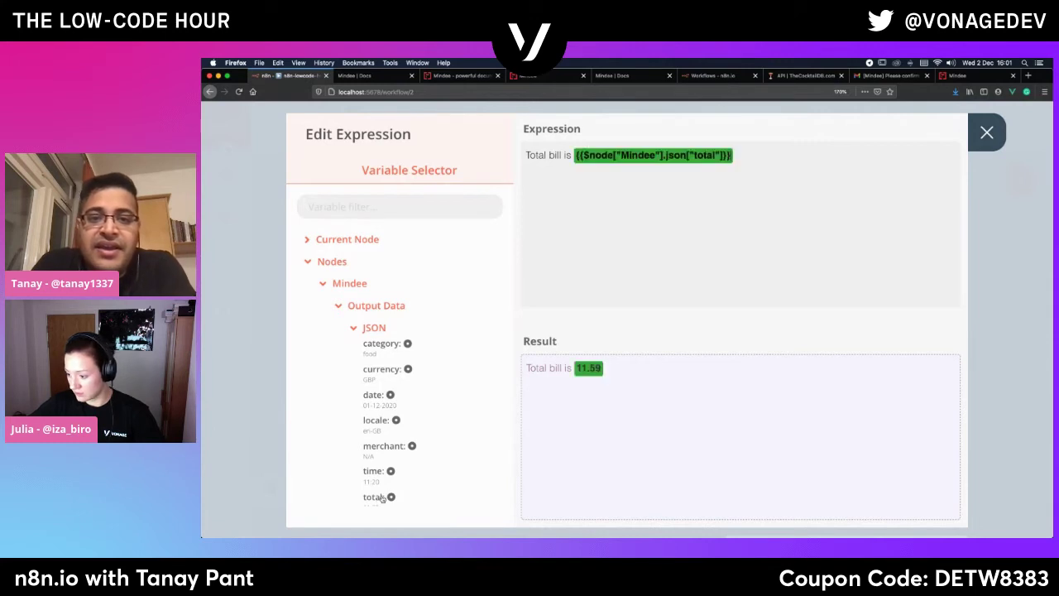
Append the Mindee currency variable and a period to the Text expression, and close the expression editor.
click(371, 374)
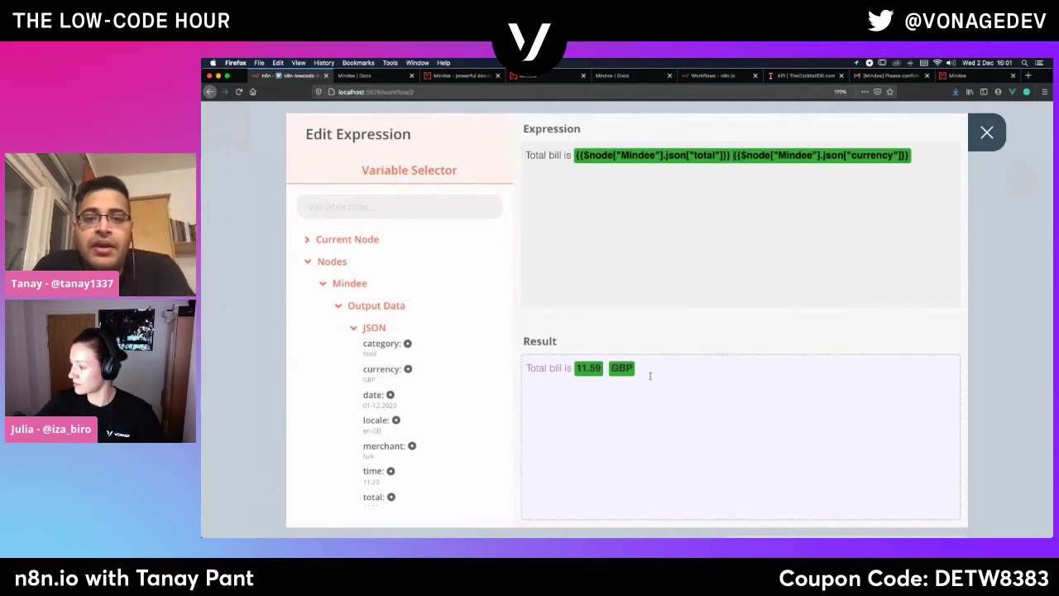
click(918, 155)
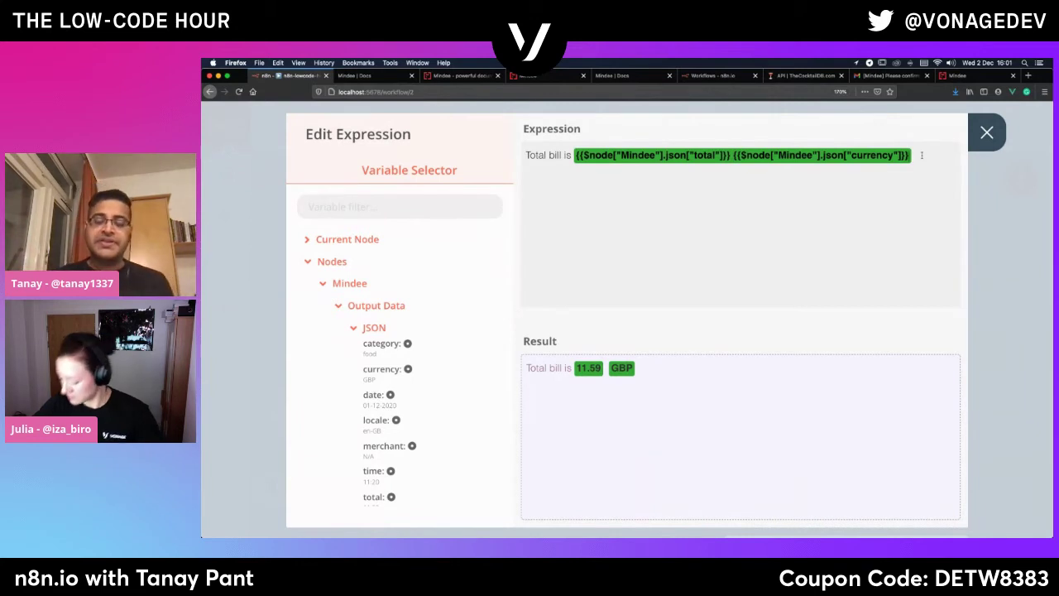
text(.)
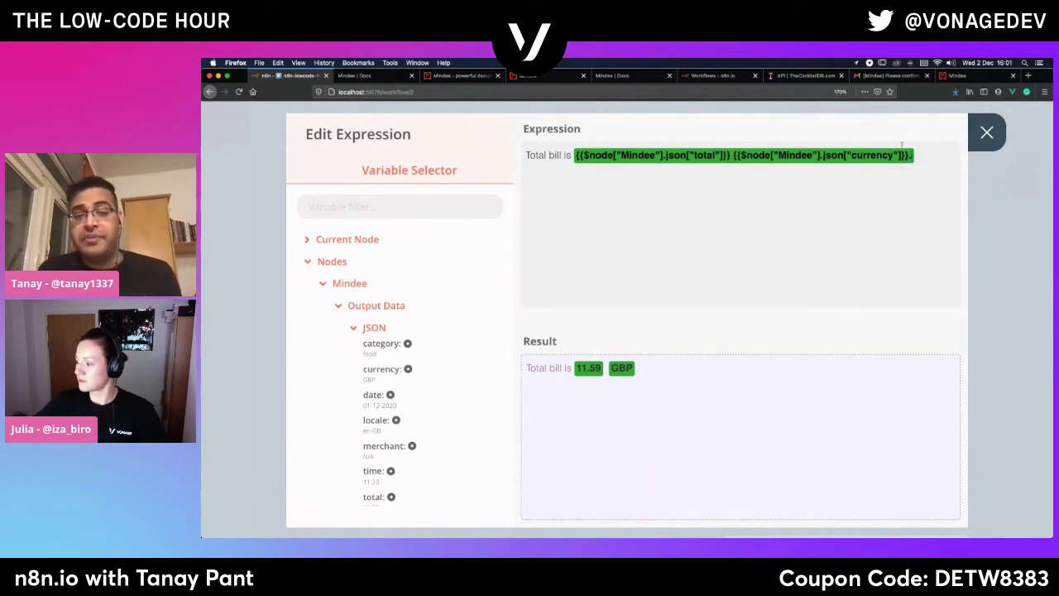
click(993, 135)
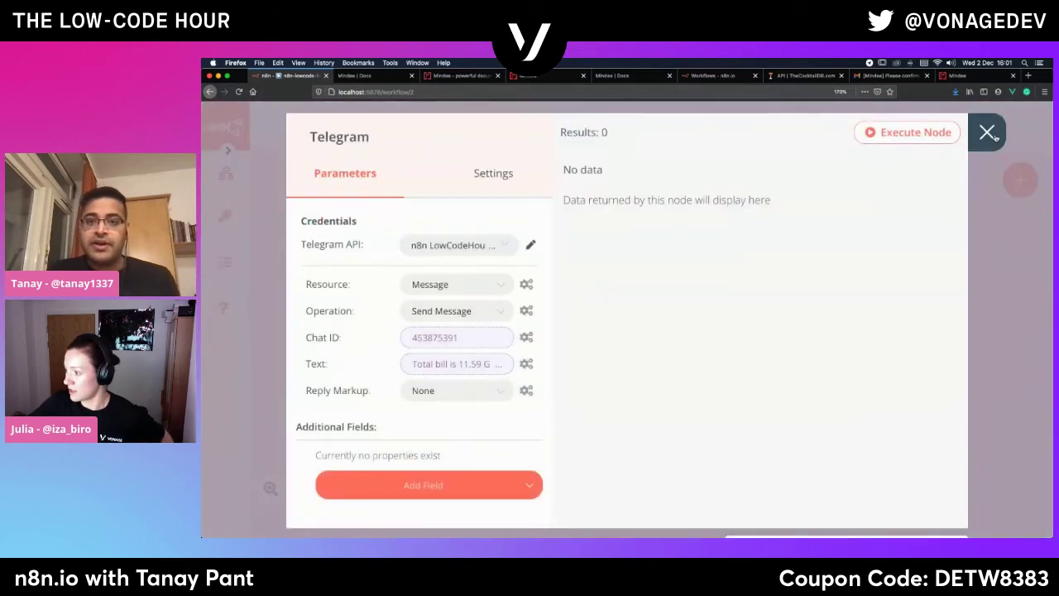
Execute the Telegram node that follows Mindee to send the bill message.
click(993, 135)
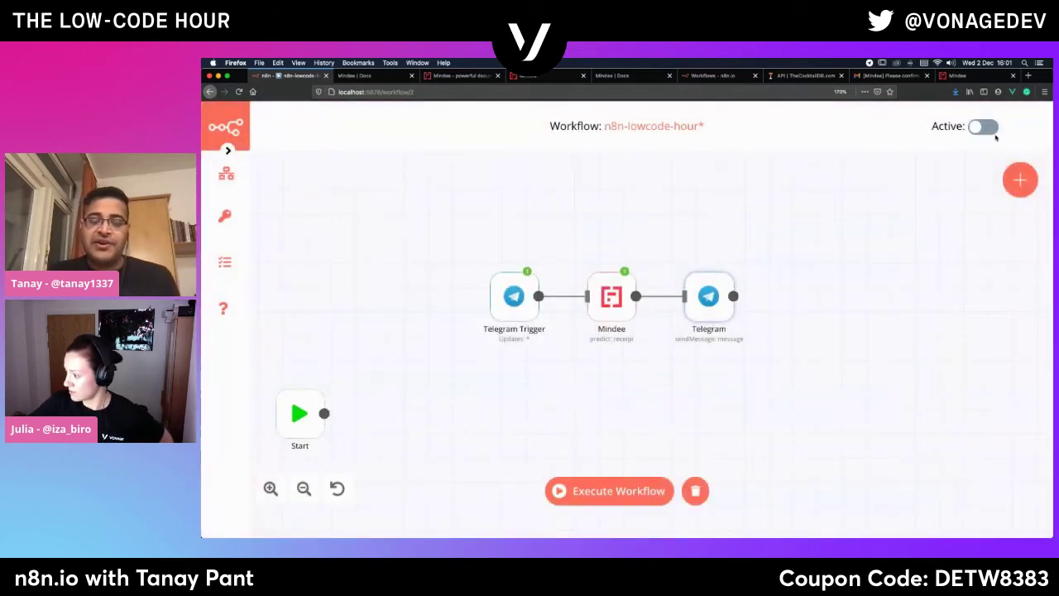
double_click(712, 304)
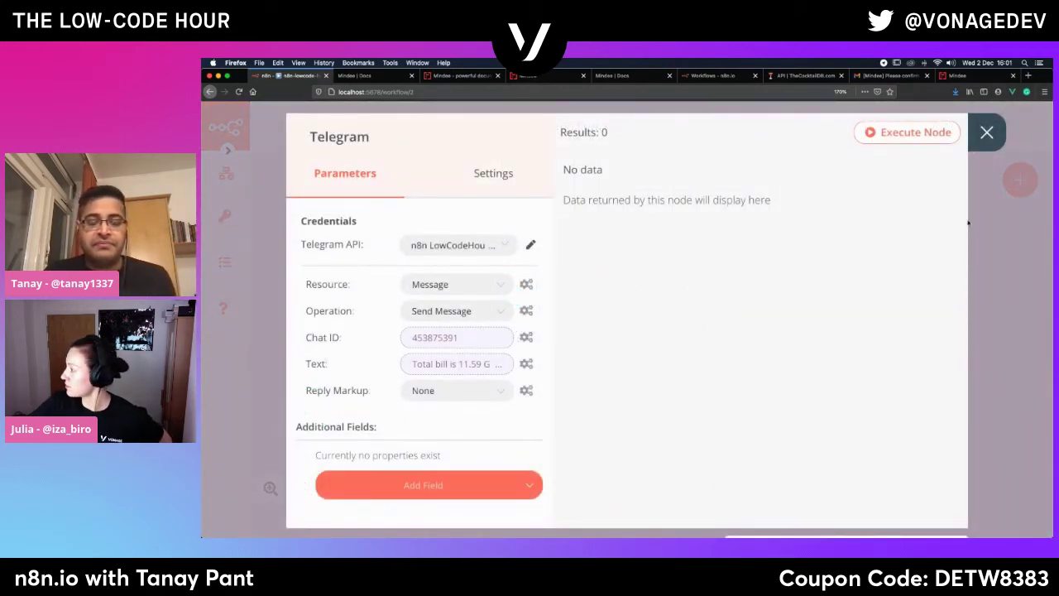
click(881, 139)
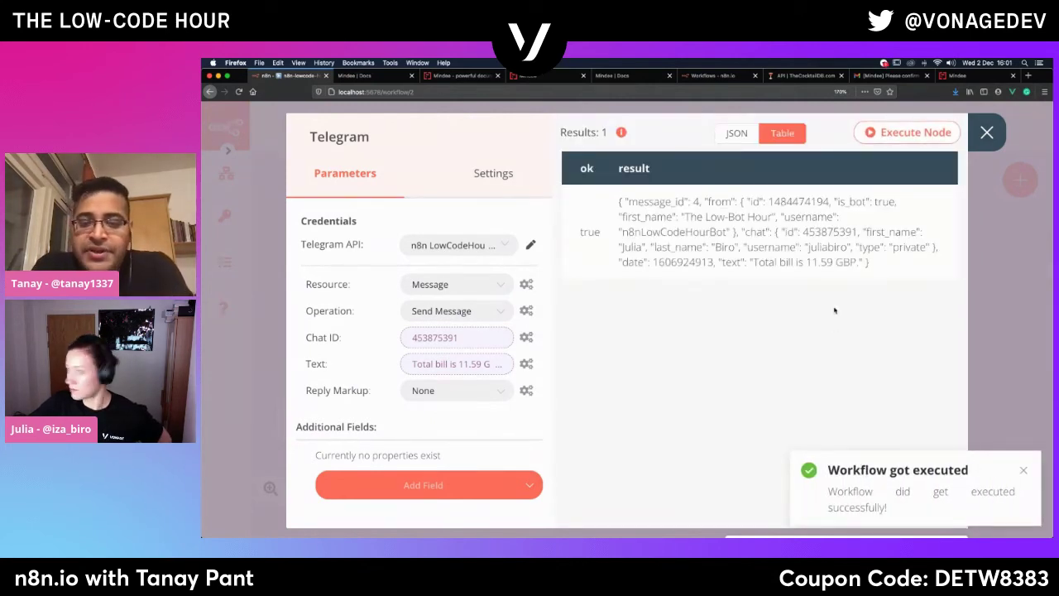
Switch to Telegram and examine the bot's reply in The Low-Bot Hour chat.
key(super+Tab)
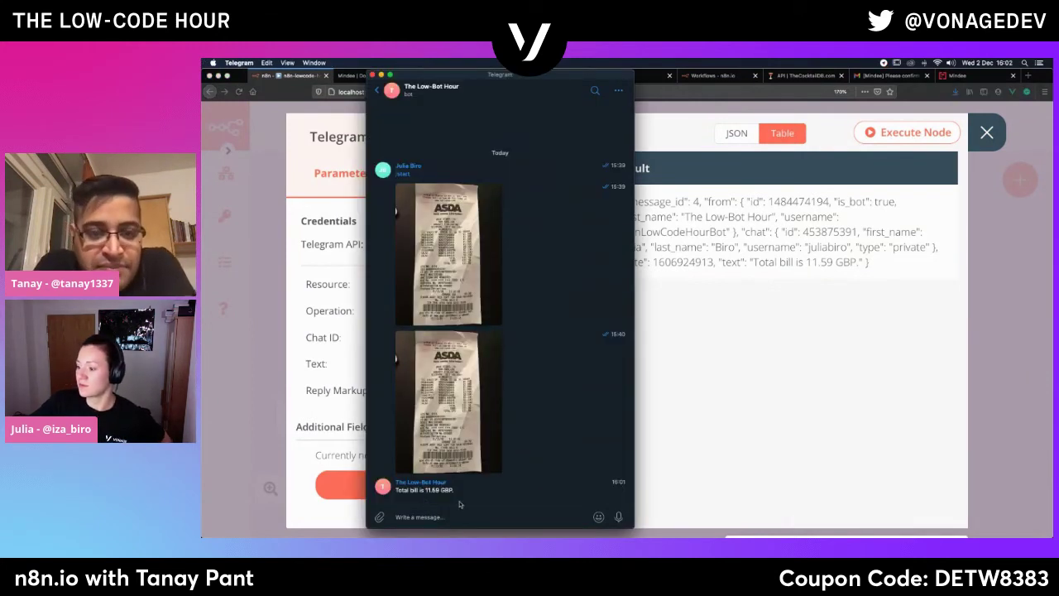
drag(461, 492, 396, 484)
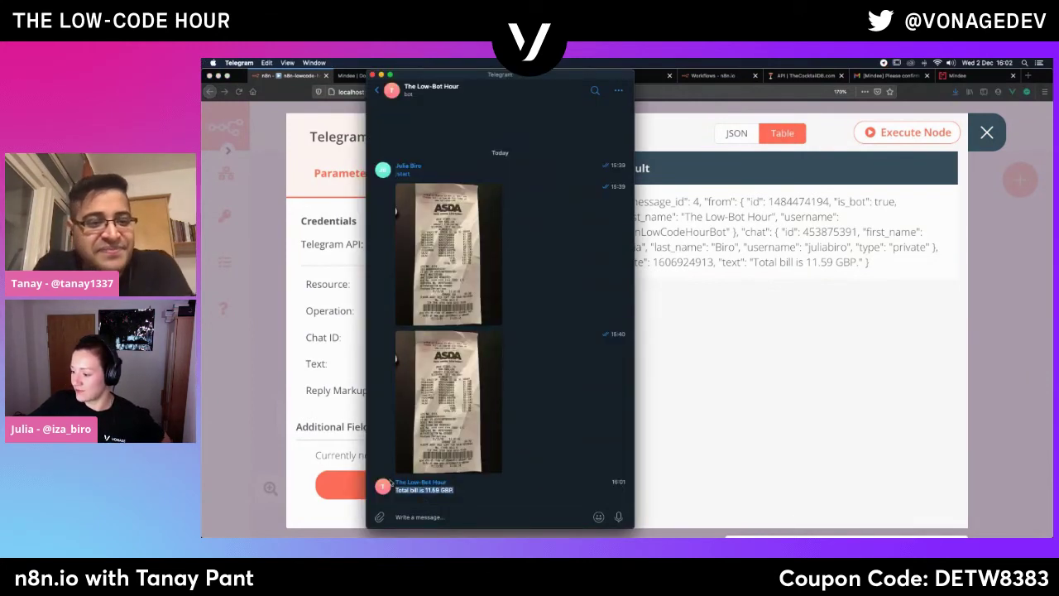
click(536, 499)
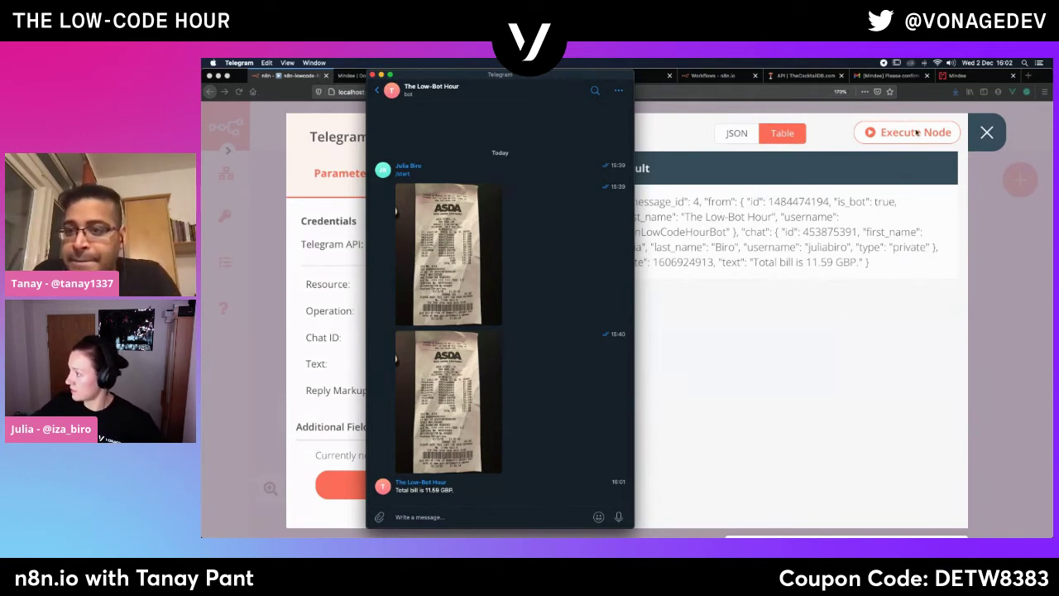
Open The Low-Bot Hour bot's info in Telegram, select its username, and return to the n8n workflow.
click(916, 157)
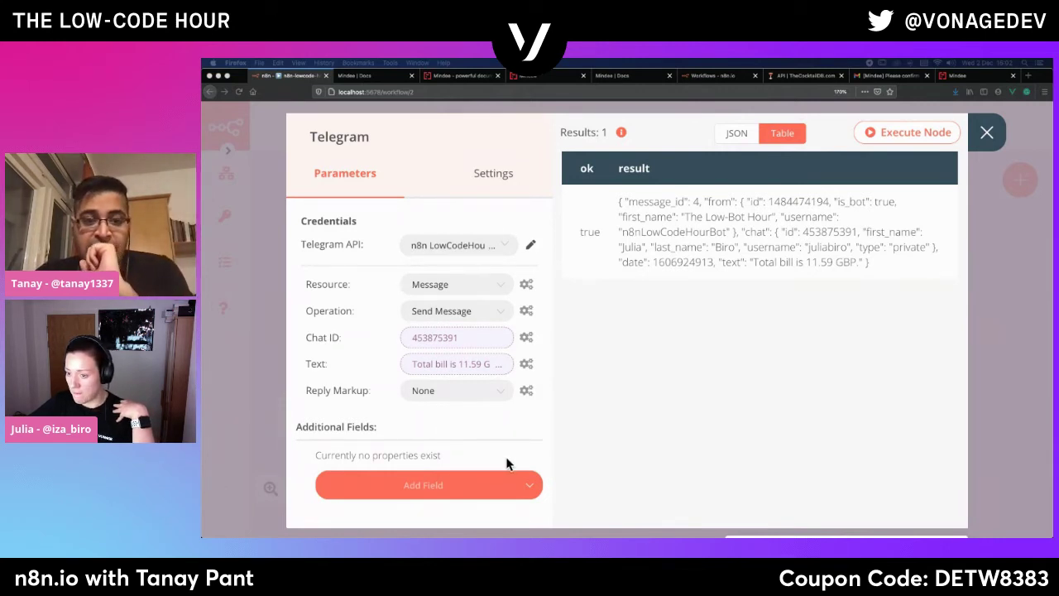
click(271, 403)
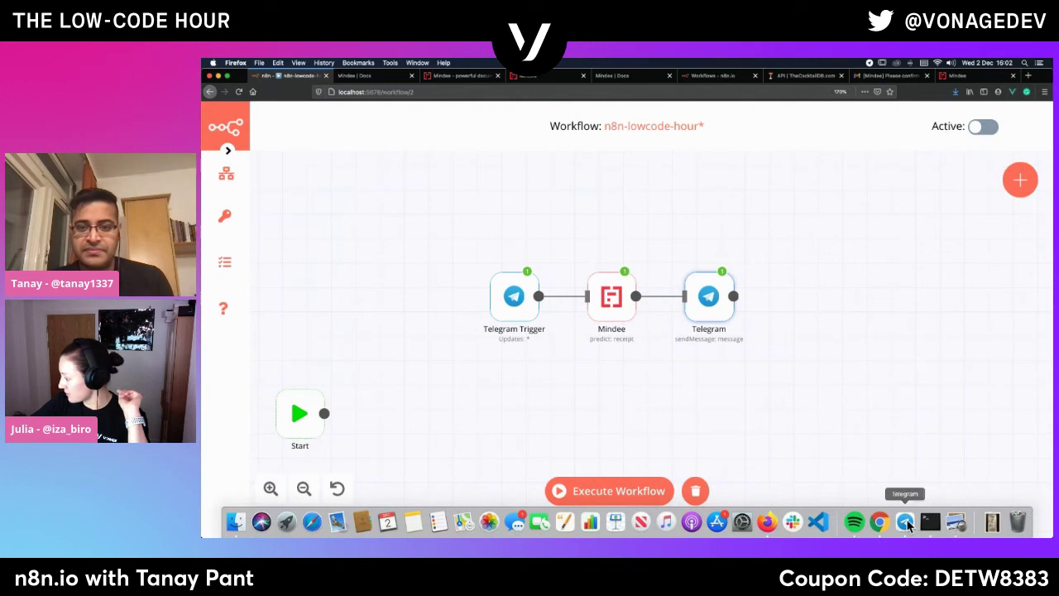
click(905, 521)
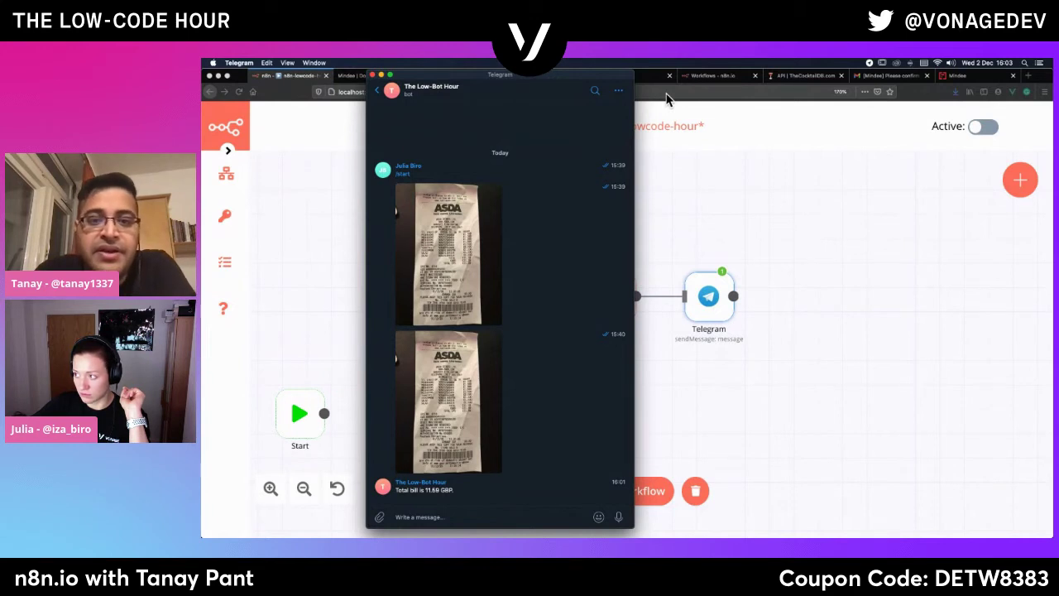
click(620, 93)
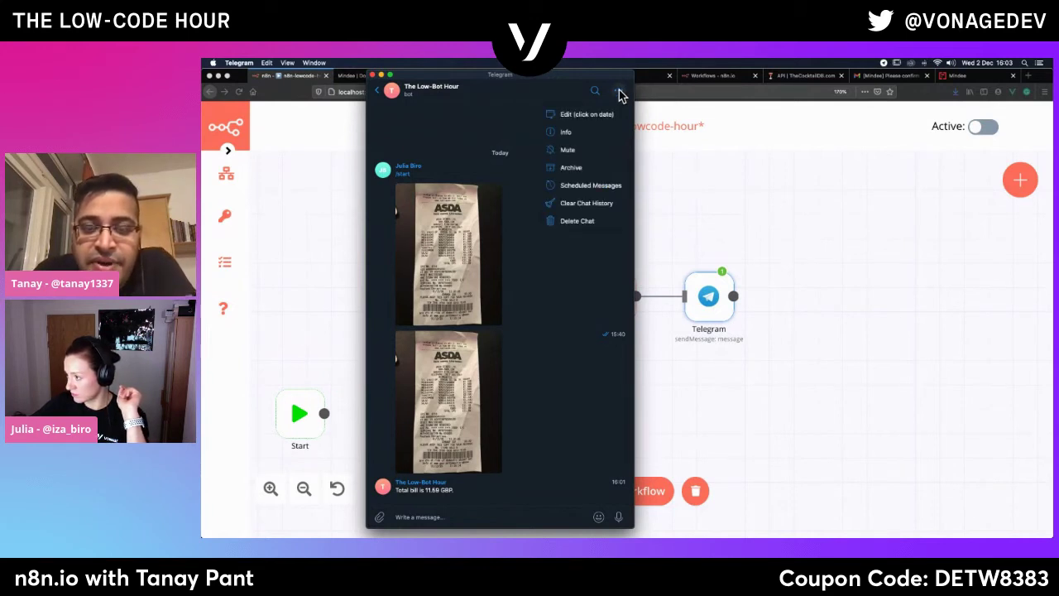
click(558, 132)
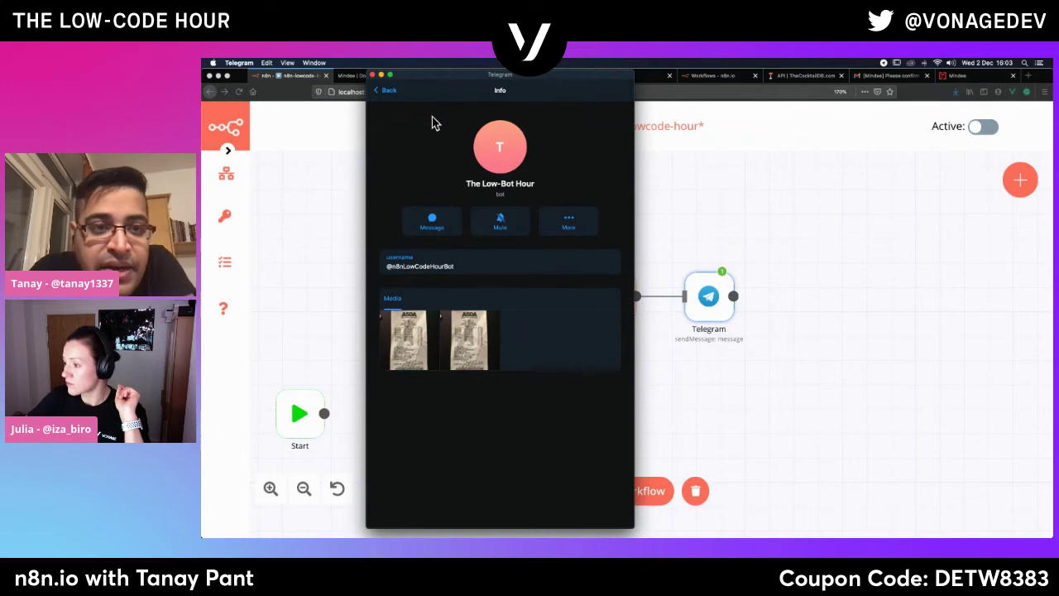
double_click(442, 267)
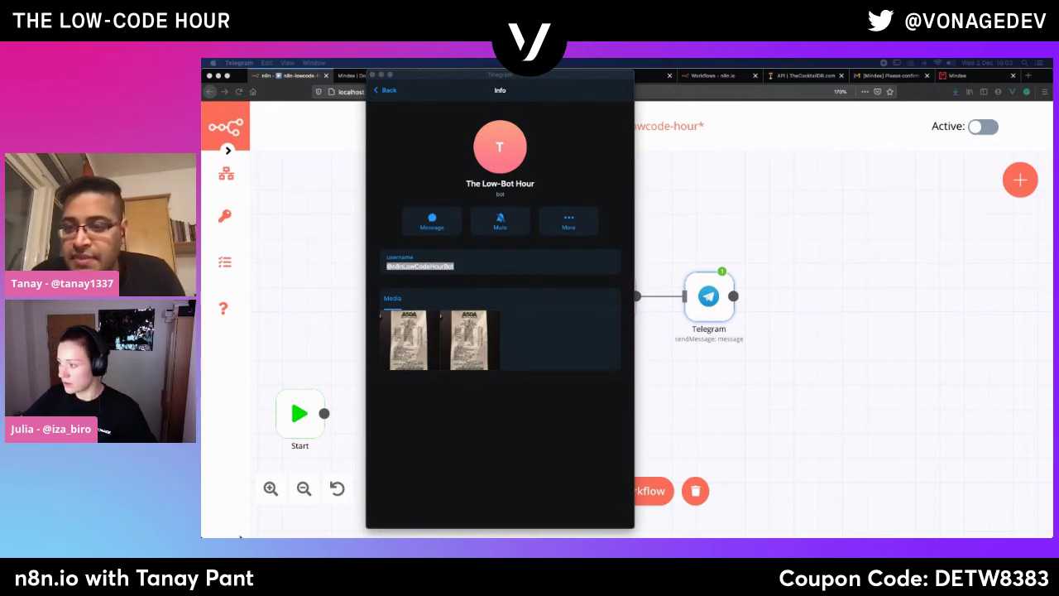
click(390, 94)
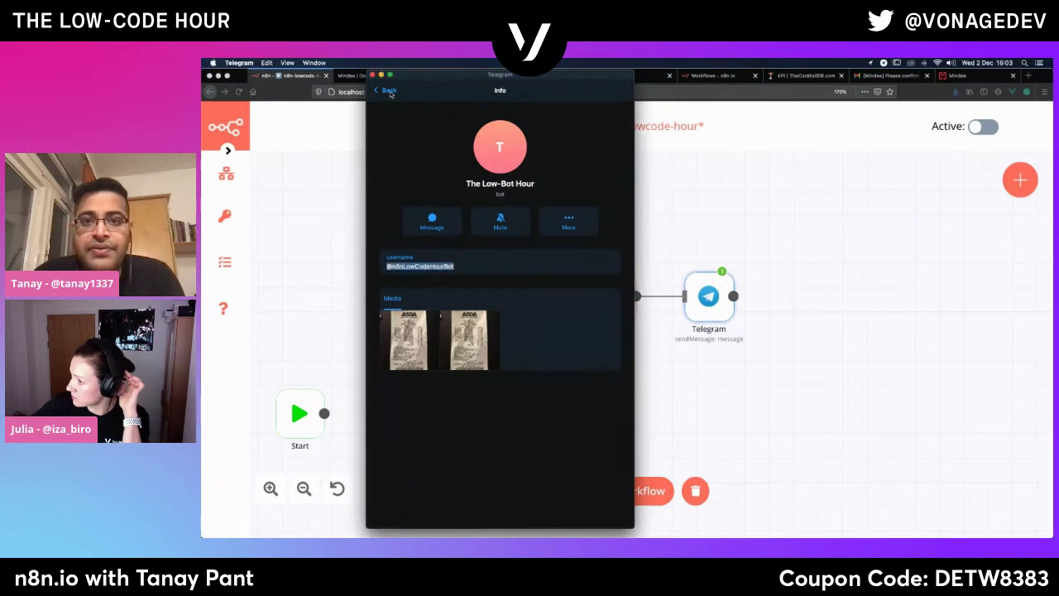
click(389, 92)
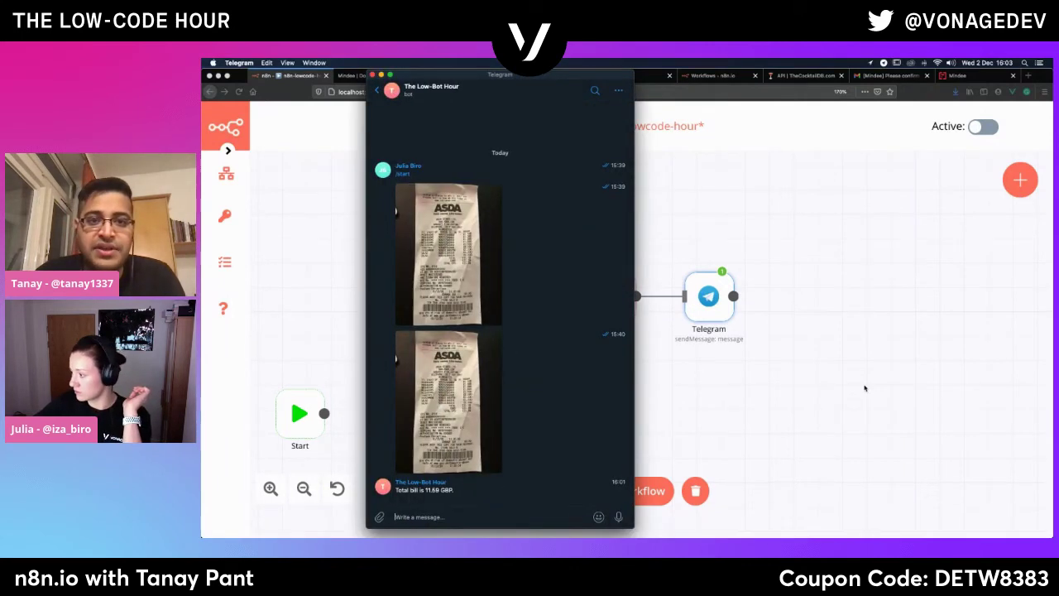
click(864, 388)
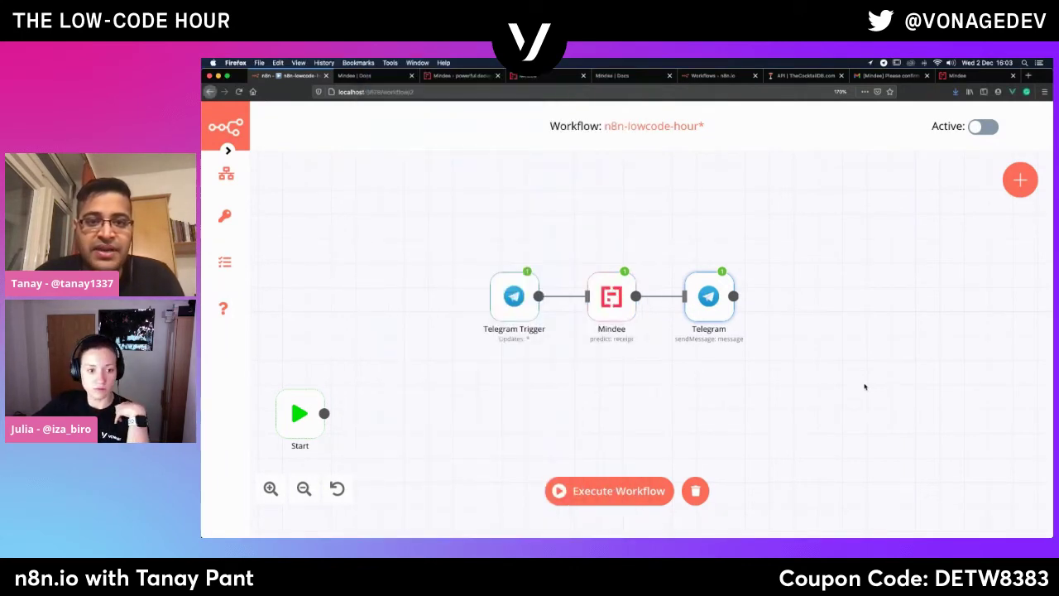
Check the Telegram node's settings, and execute the whole n8n-lowcode-hour workflow twice.
mouse_move(736, 300)
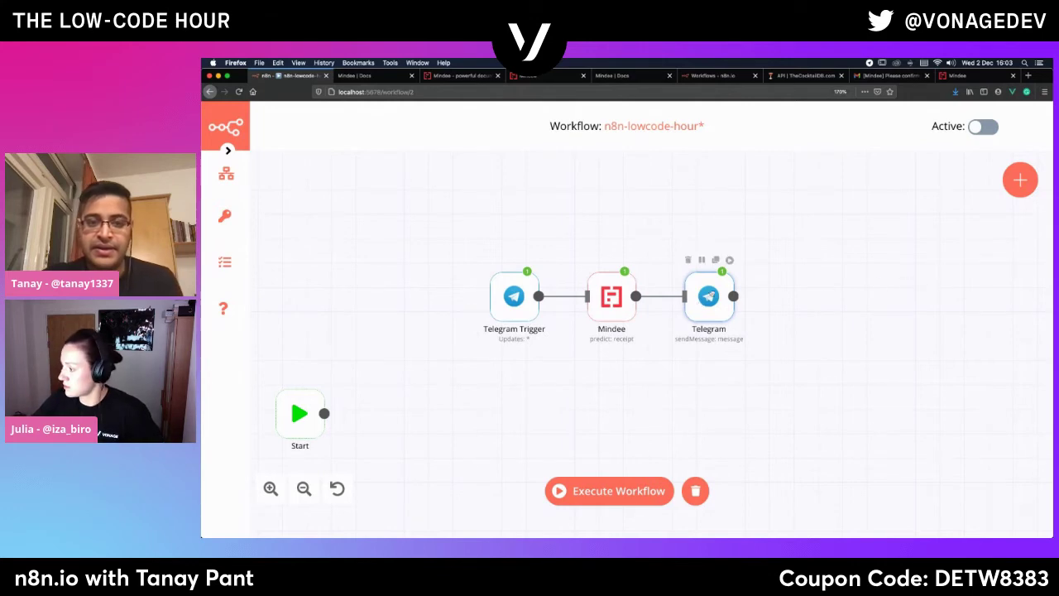
double_click(703, 303)
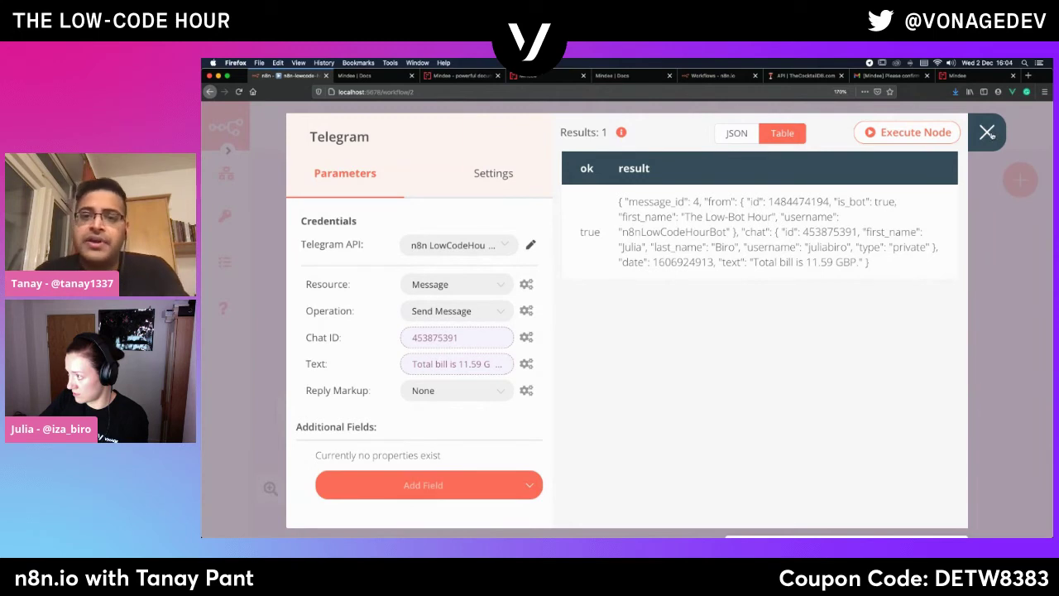
click(988, 133)
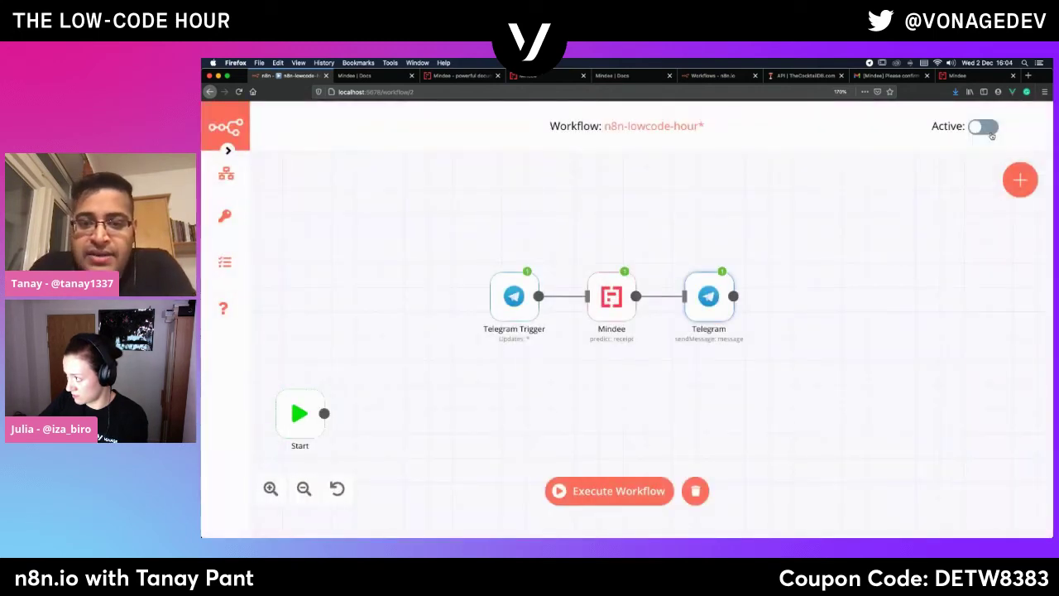
click(583, 491)
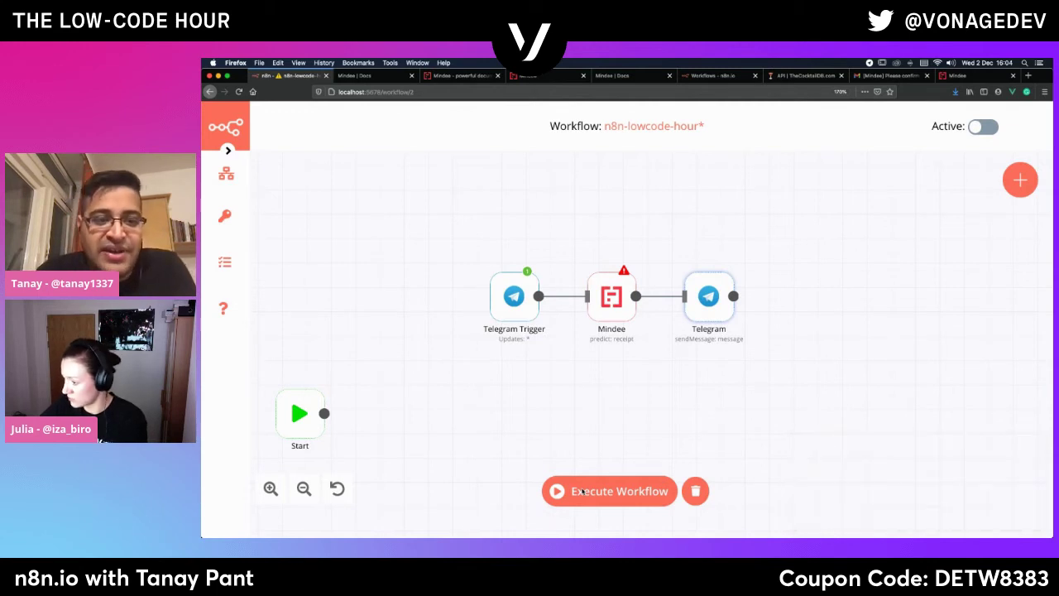
click(572, 491)
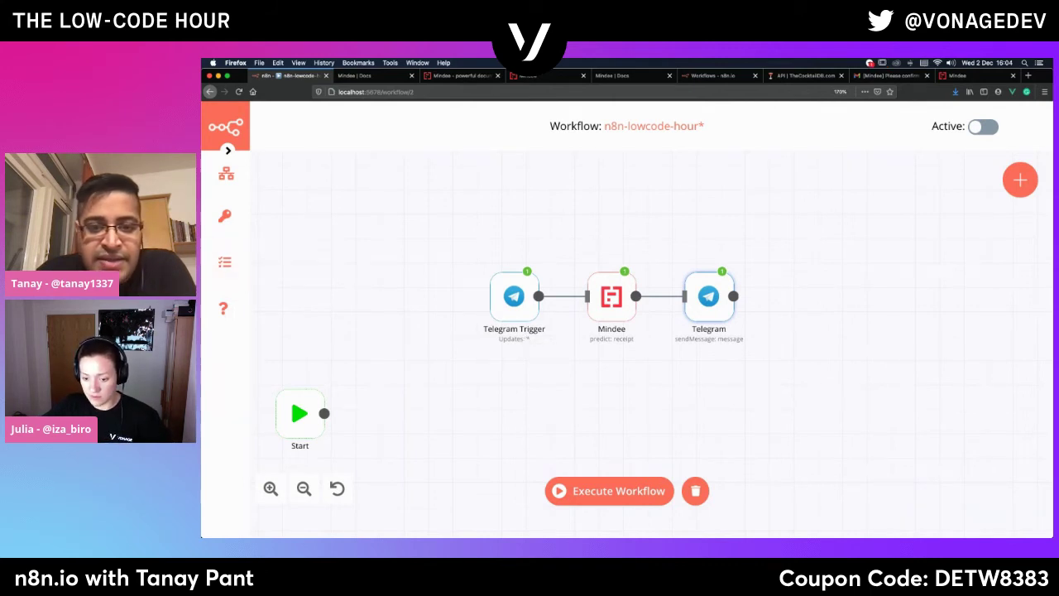
Switch to Telegram, examine the bot's newest message in The Low-Bot Hour chat, and return to n8n.
key(super+Tab)
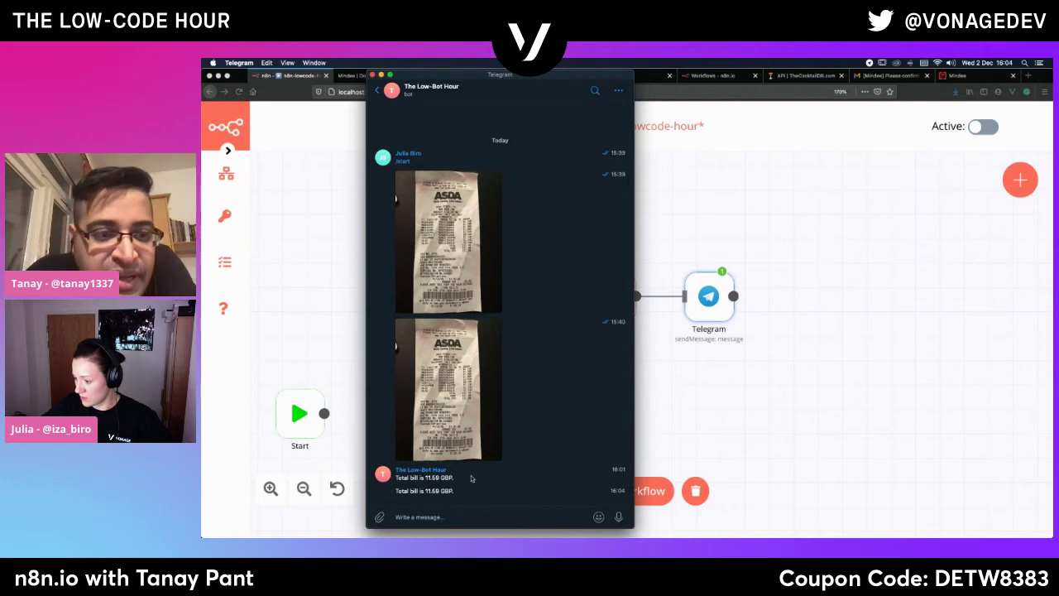
scroll(454, 492, down, 1)
scroll(454, 491, down, 1)
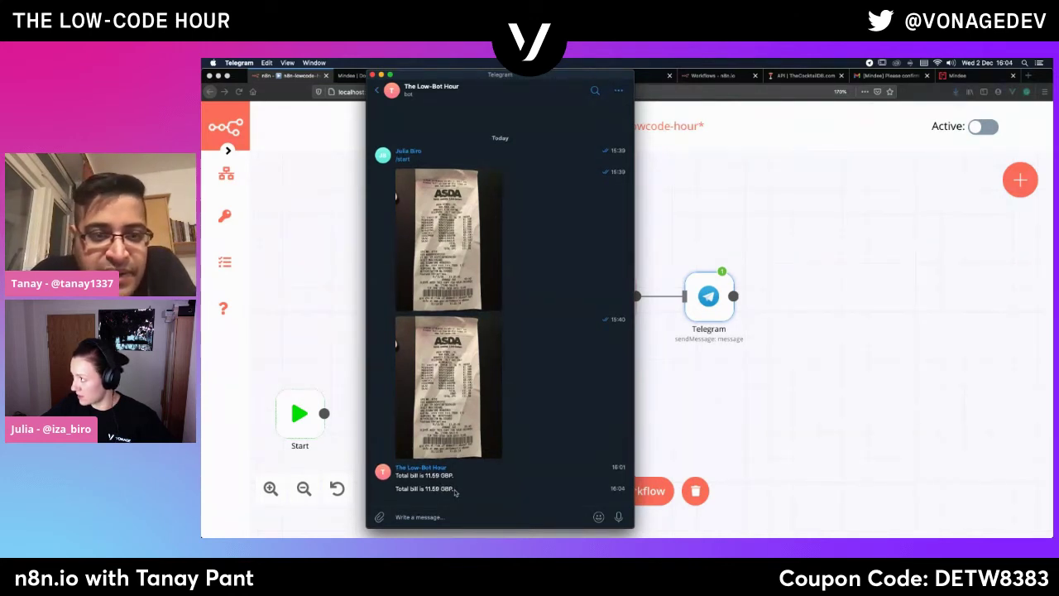
scroll(455, 491, up, 1)
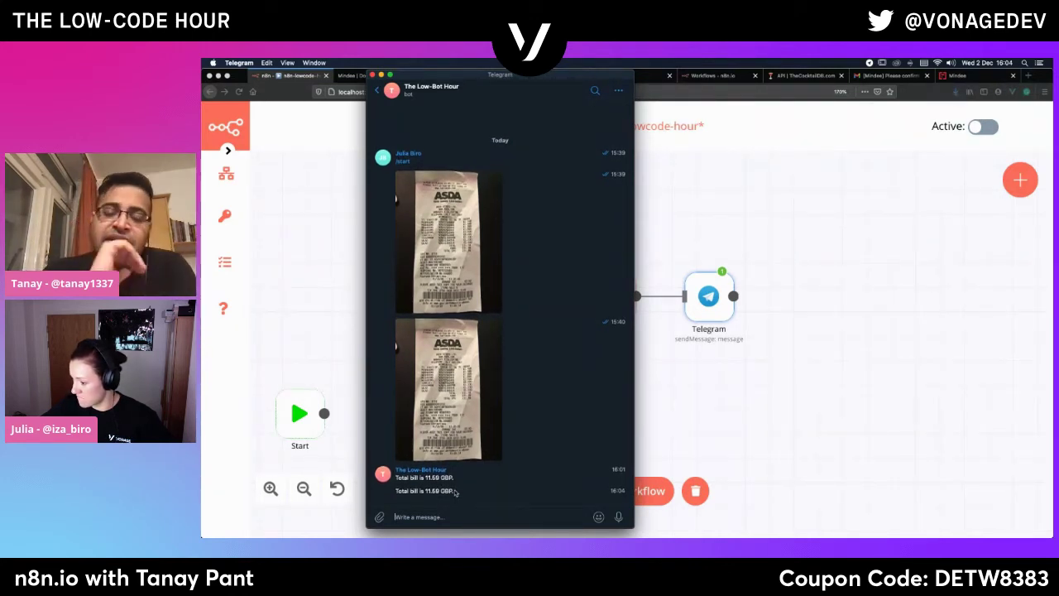
click(828, 409)
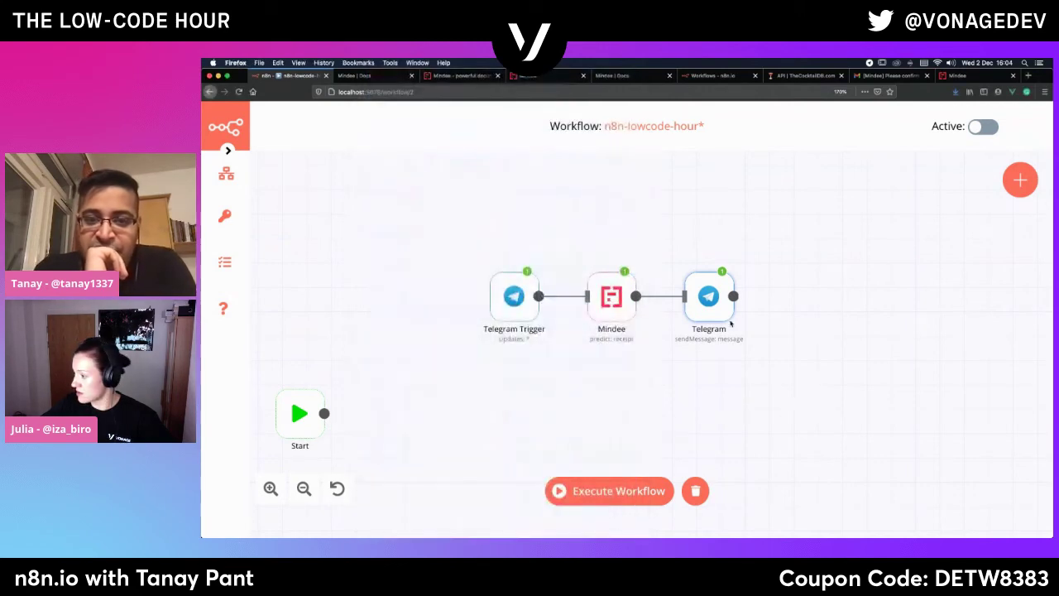
Examine the Telegram node's output as JSON, including the chat details and the message text.
mouse_move(710, 296)
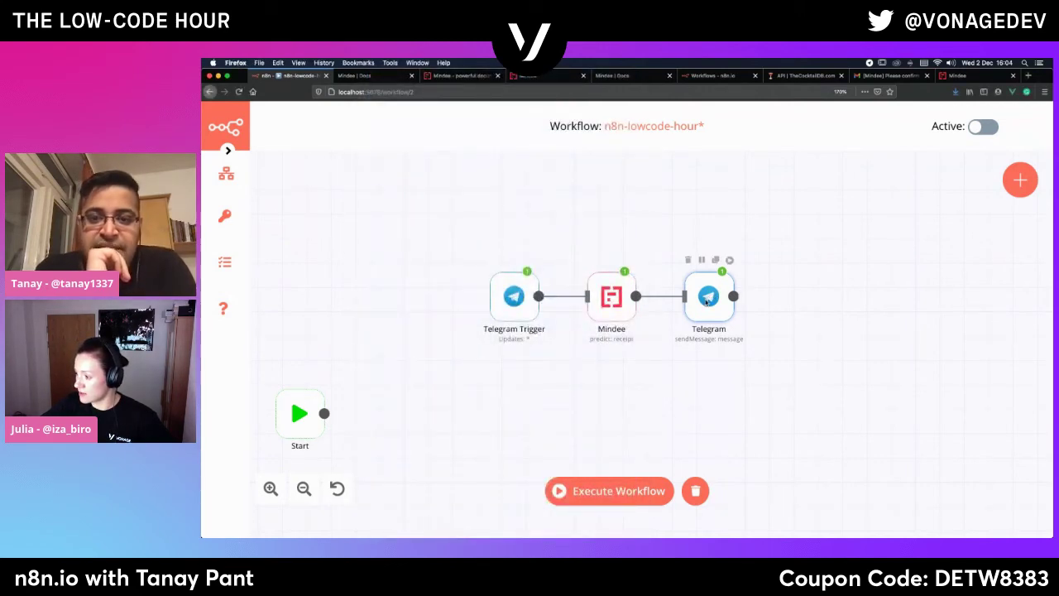
double_click(705, 302)
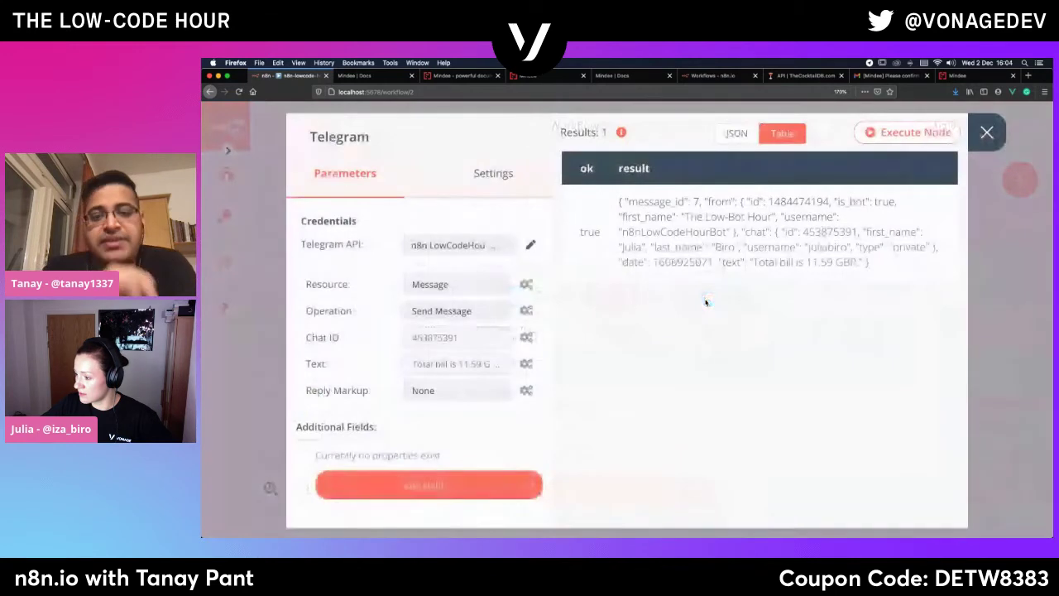
click(735, 133)
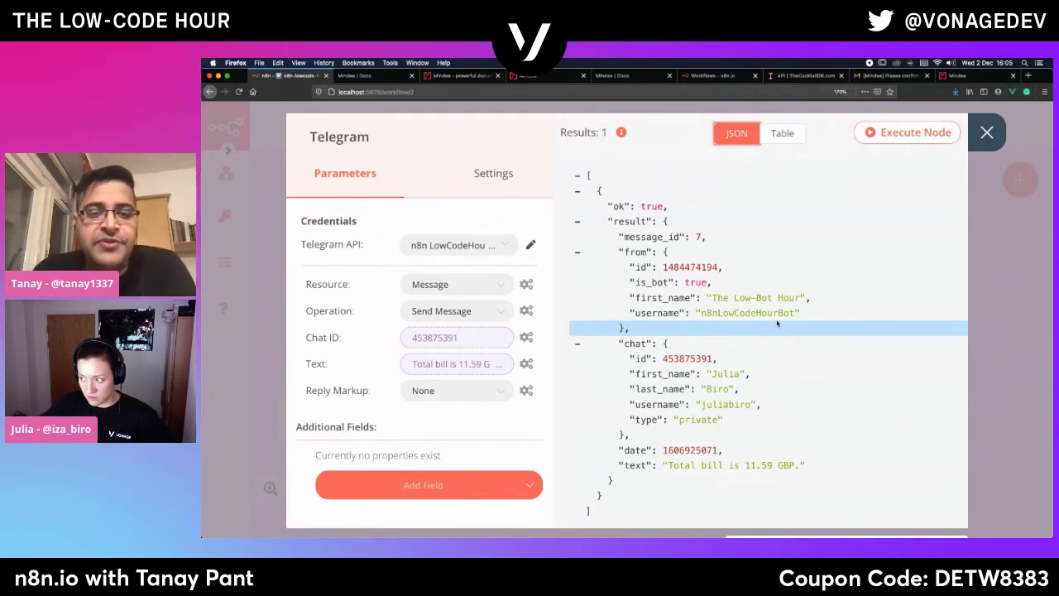
scroll(776, 324, down, 1)
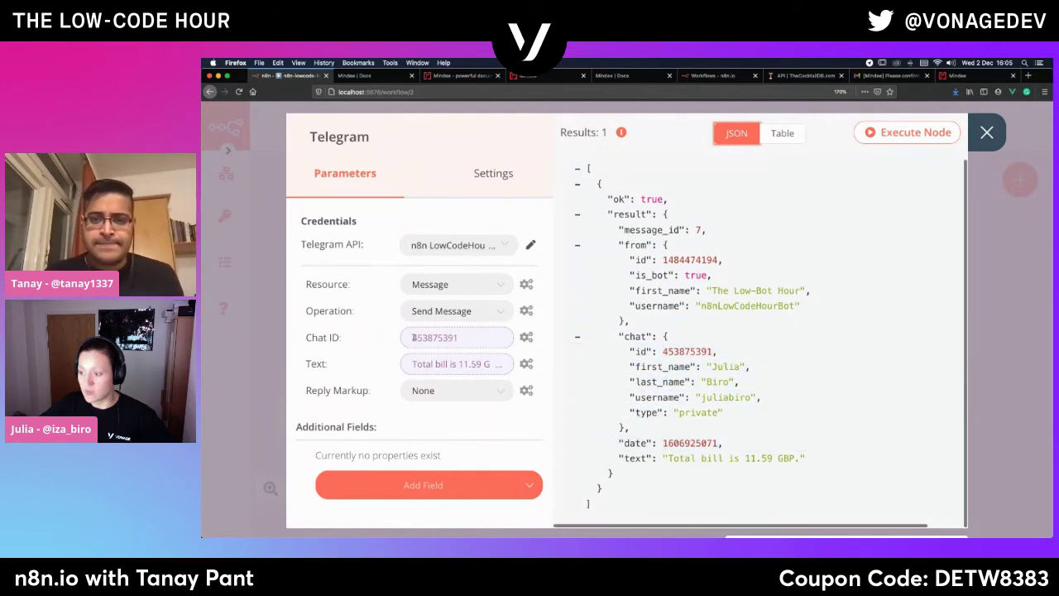
key(Escape)
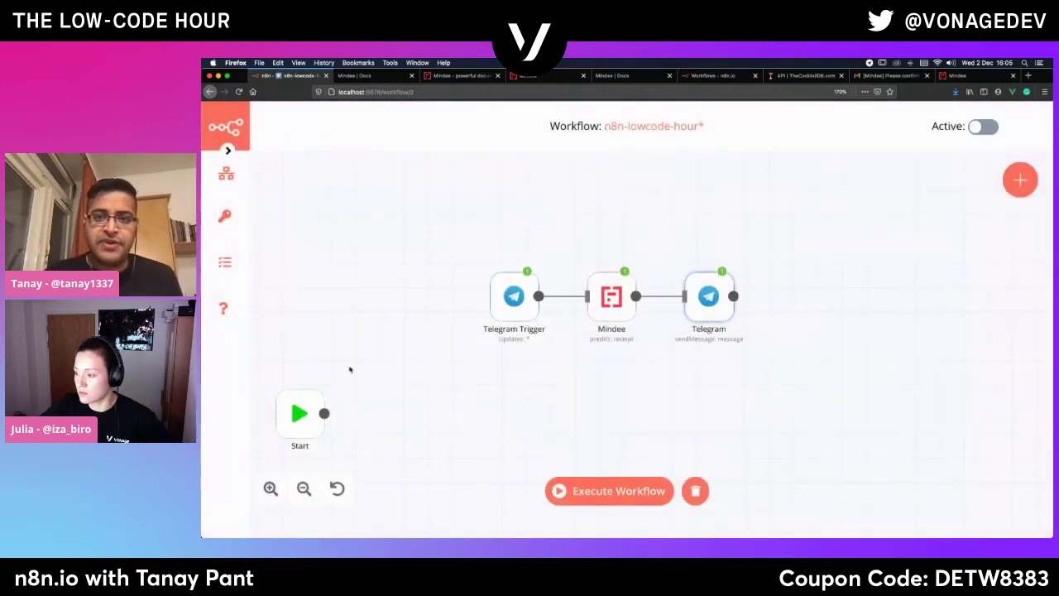
Check the Telegram Trigger node's JSON output, and execute the whole workflow again.
double_click(520, 312)
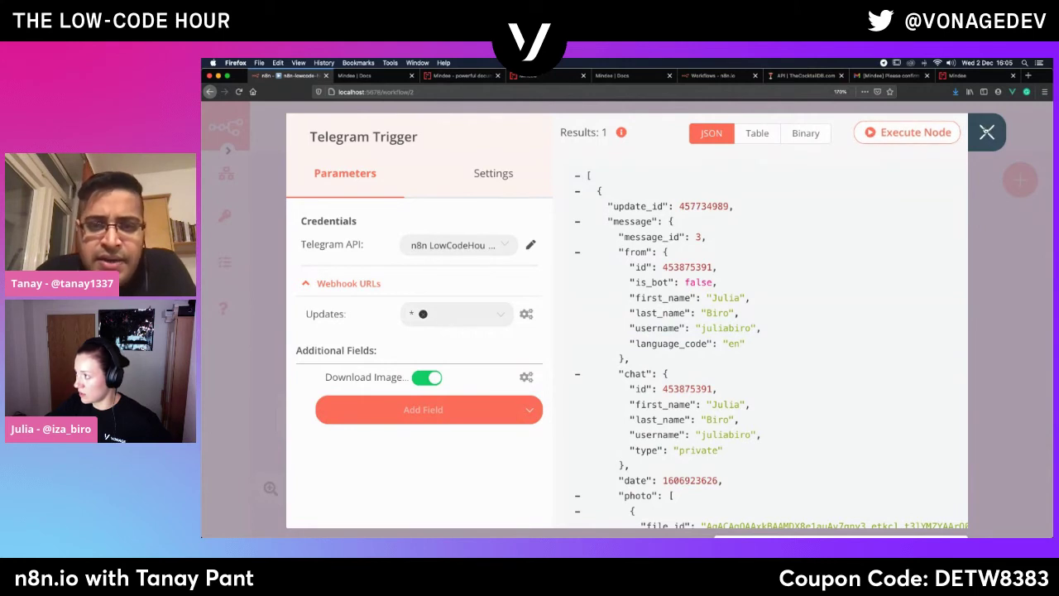
click(986, 132)
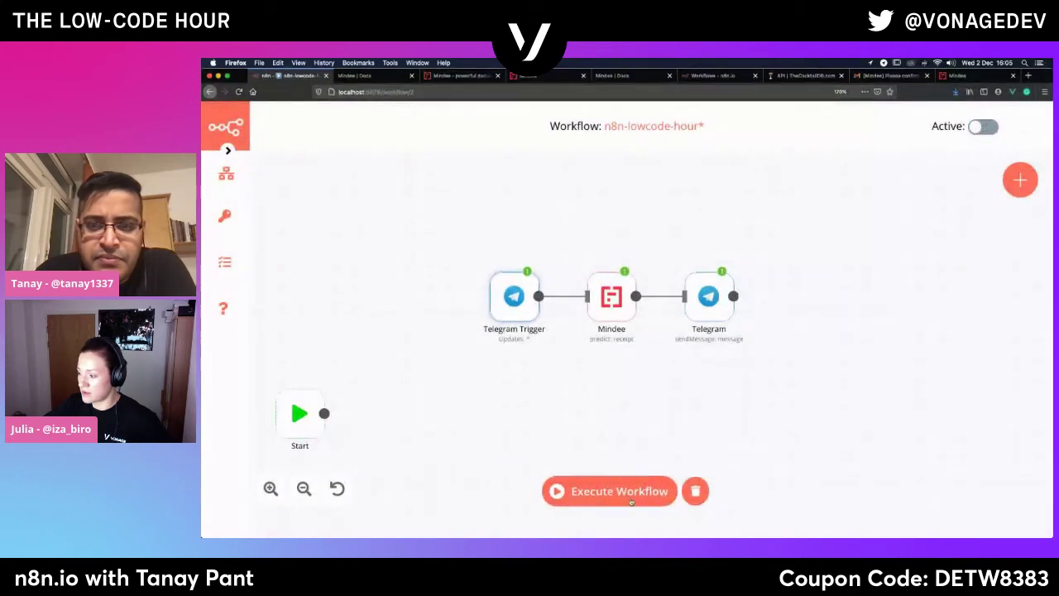
click(601, 494)
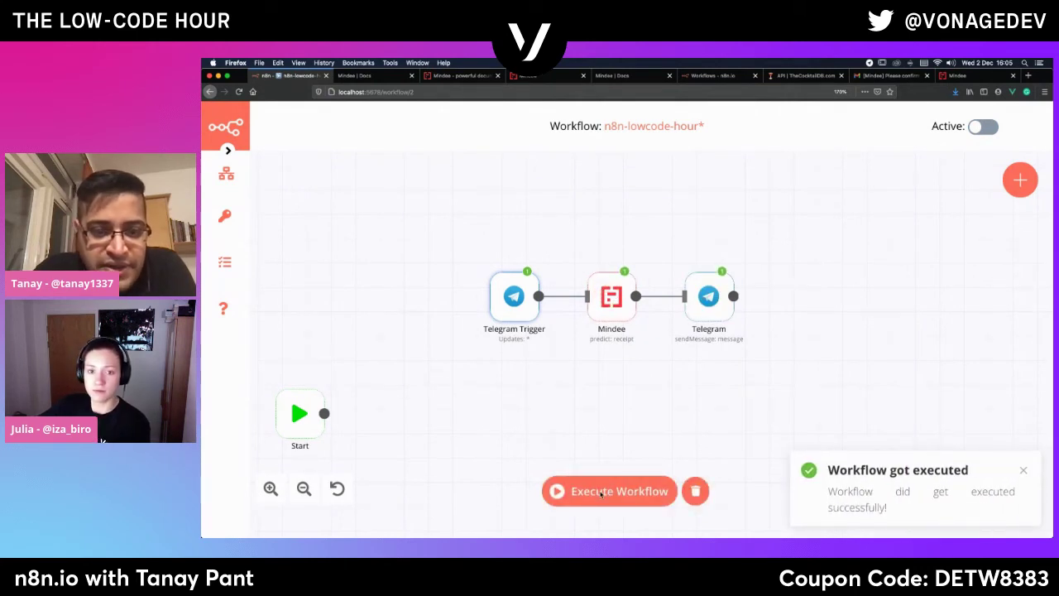
Inspect the sender data and the received receipt image in the Telegram Trigger node's JSON and binary output.
mouse_move(387, 521)
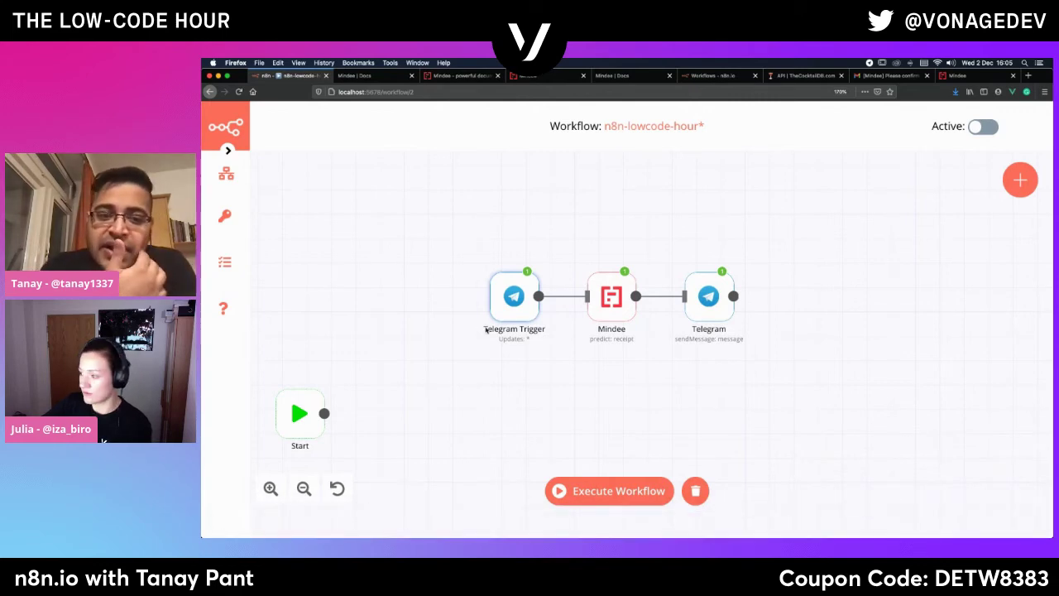
double_click(521, 304)
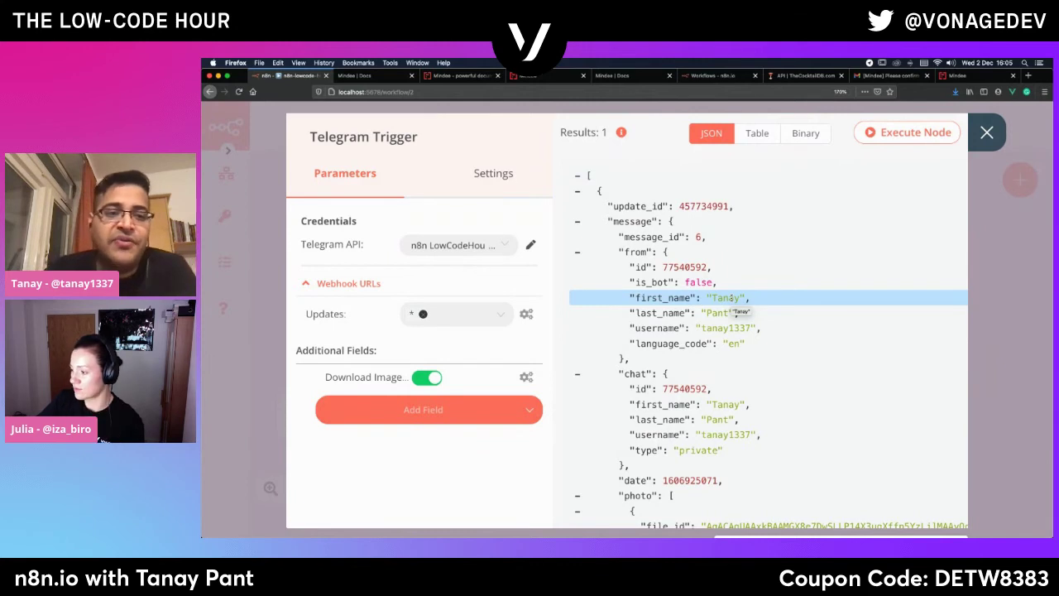
click(802, 133)
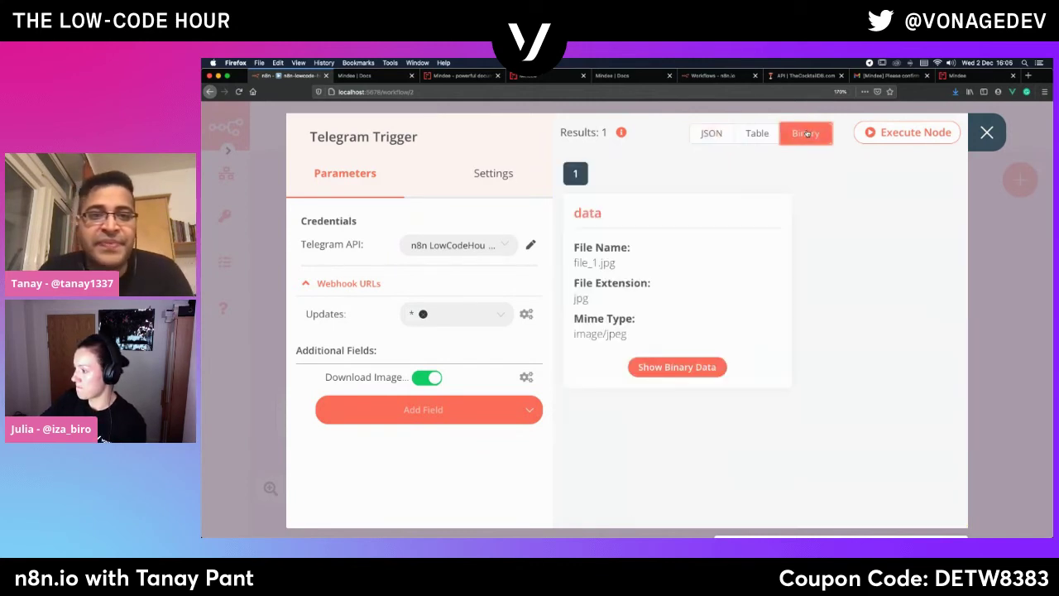
click(699, 370)
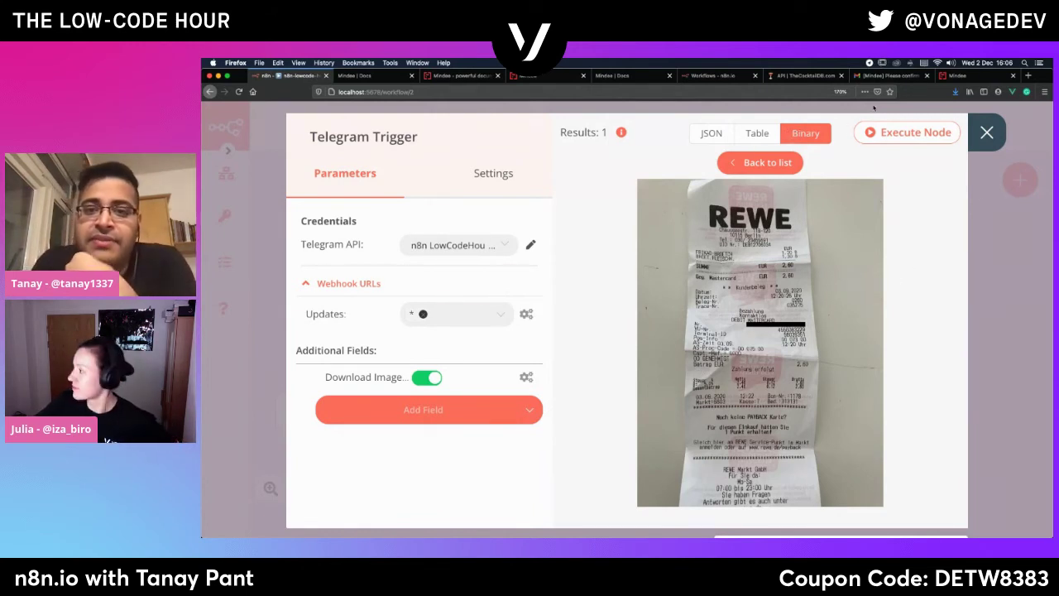
click(986, 132)
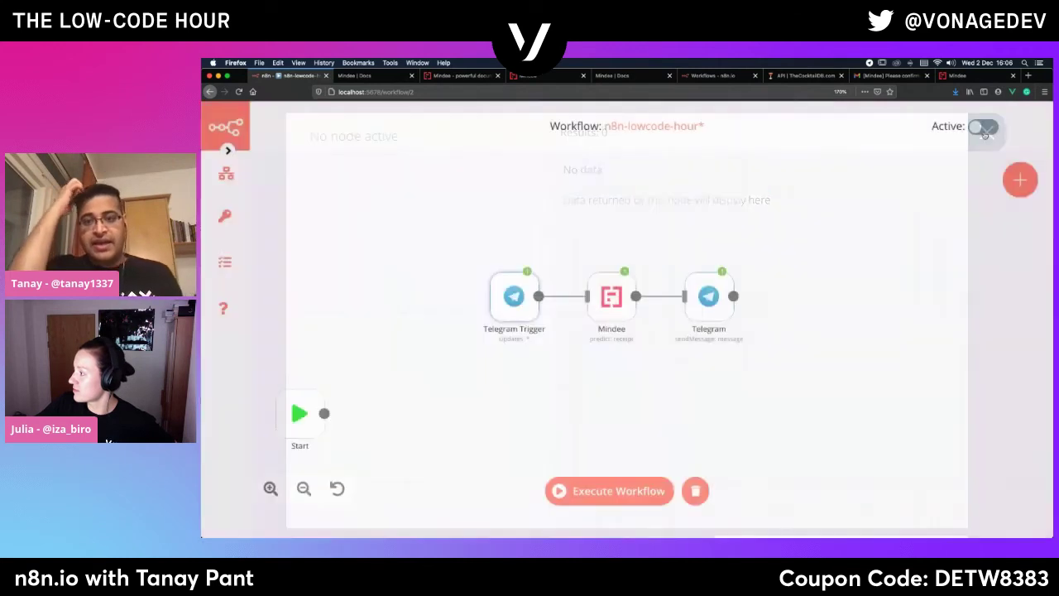
Examine the receipt fields, from category to total, in the Mindee node's table output.
mouse_move(705, 299)
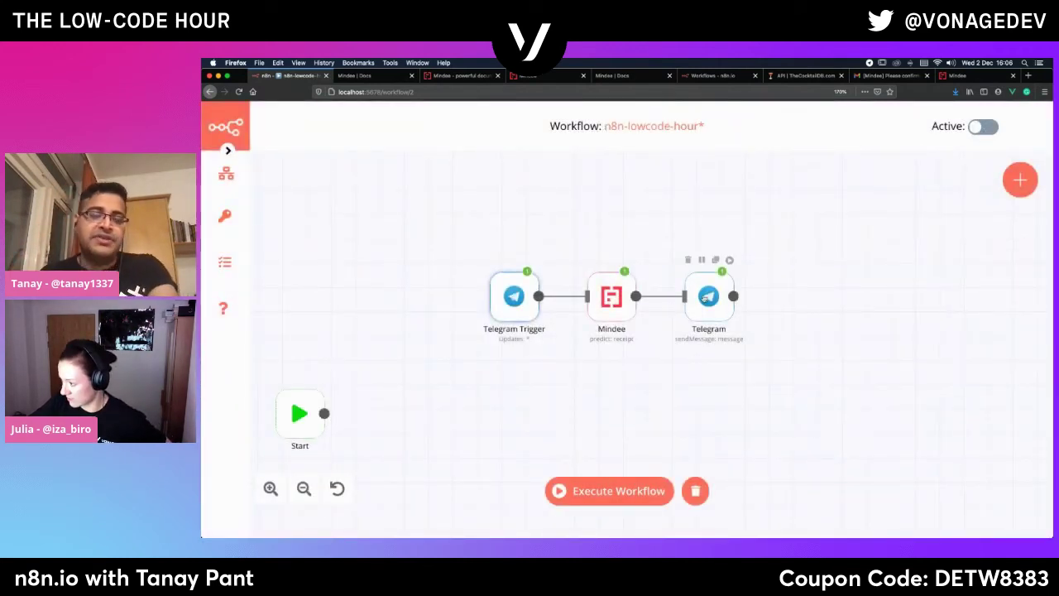
double_click(616, 297)
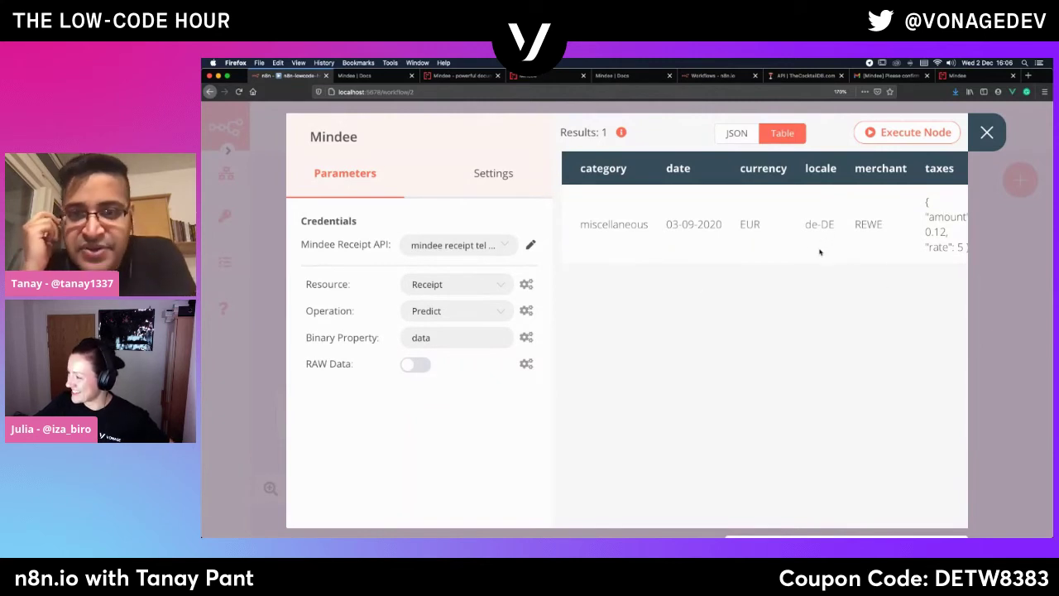
scroll(819, 252, right, 2)
scroll(819, 252, right, 5)
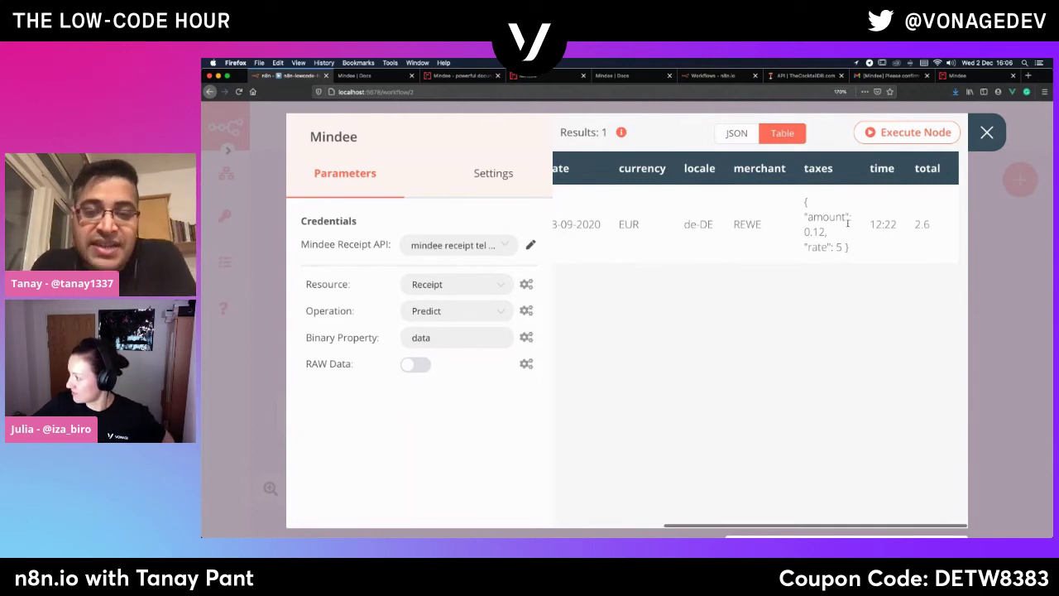
scroll(847, 224, left, 7)
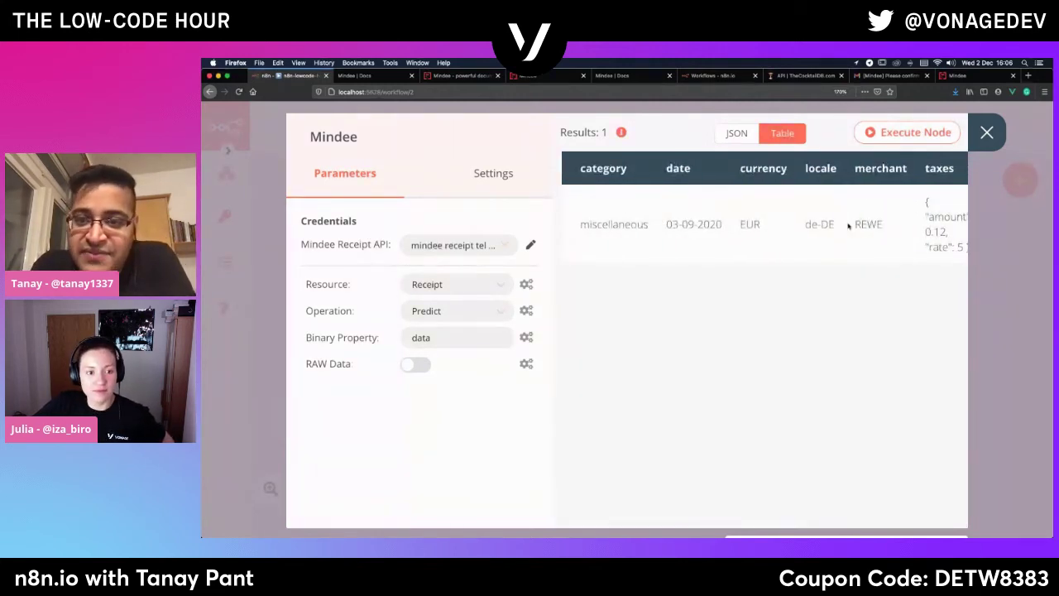
Inspect the taxes entry and the remaining receipt fields in the Mindee node's table output, and close the node.
scroll(848, 224, right, 7)
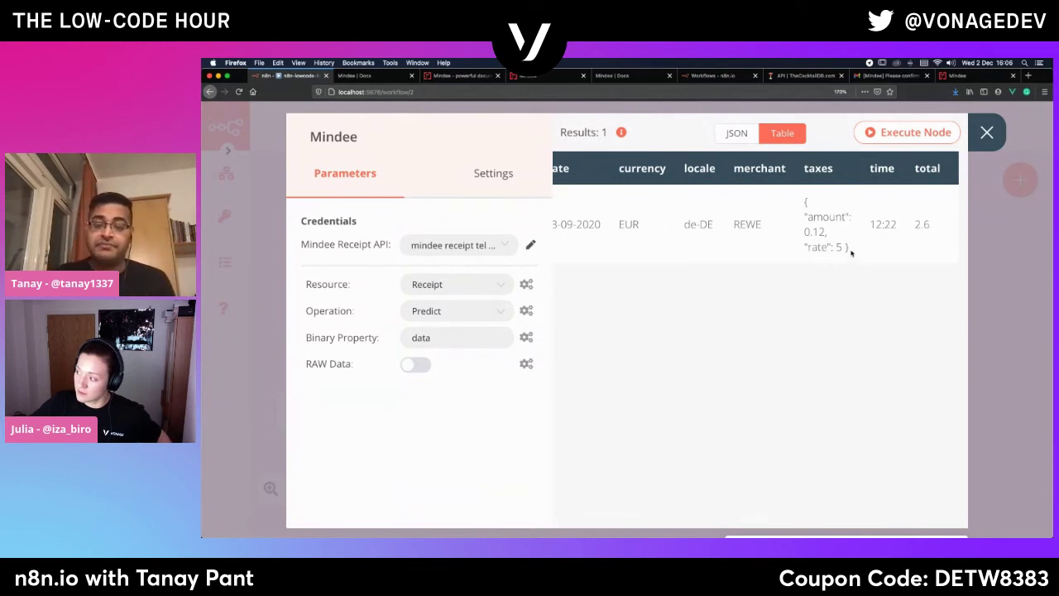
drag(851, 252, 800, 201)
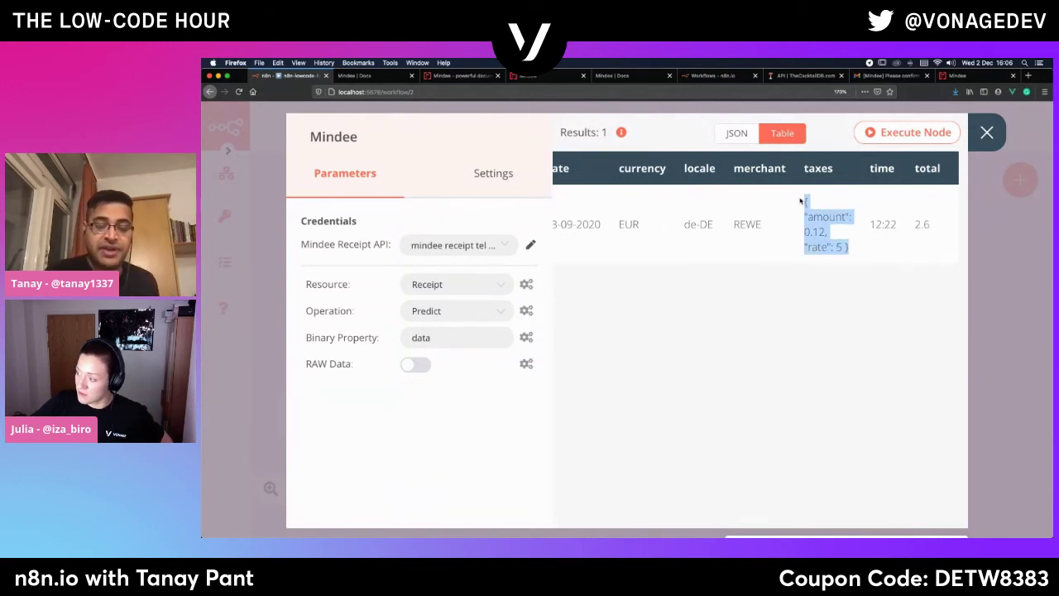
click(823, 266)
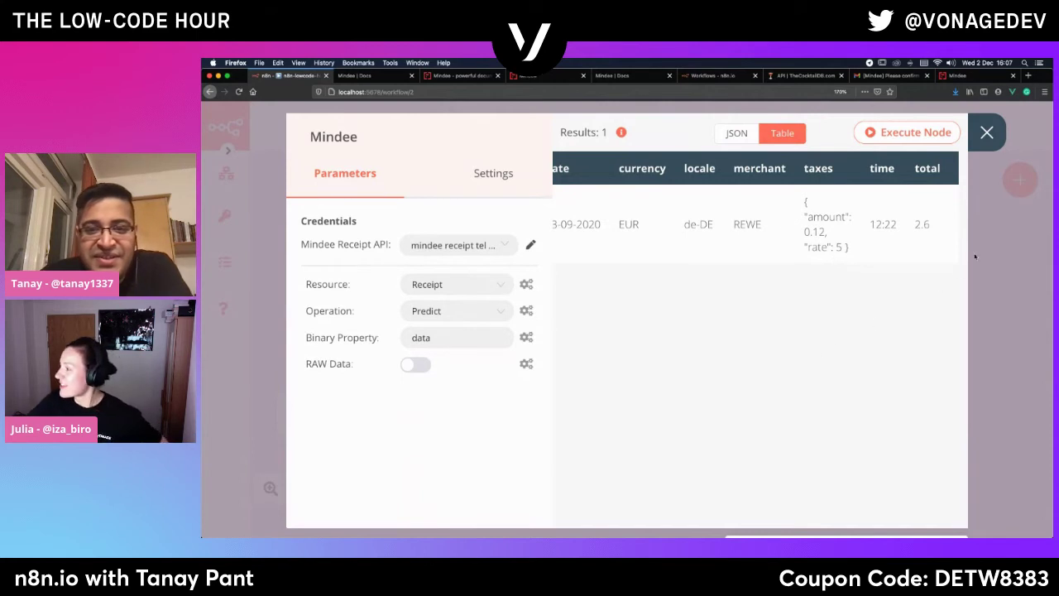
click(1003, 288)
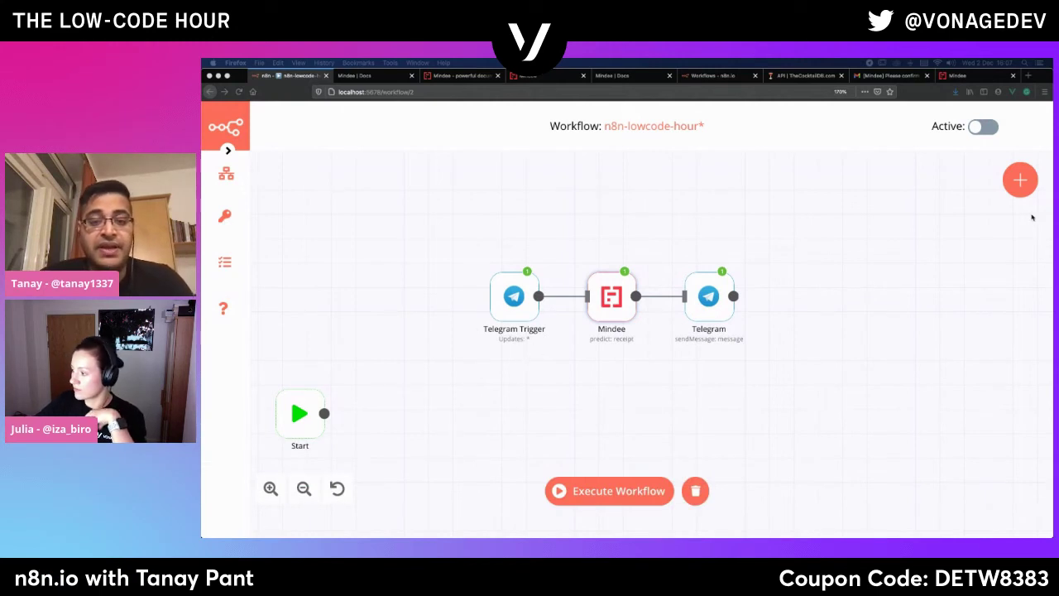
Insert a Function node between the Mindee and Telegram nodes, and place it below them on the canvas.
click(1025, 182)
click(1025, 182)
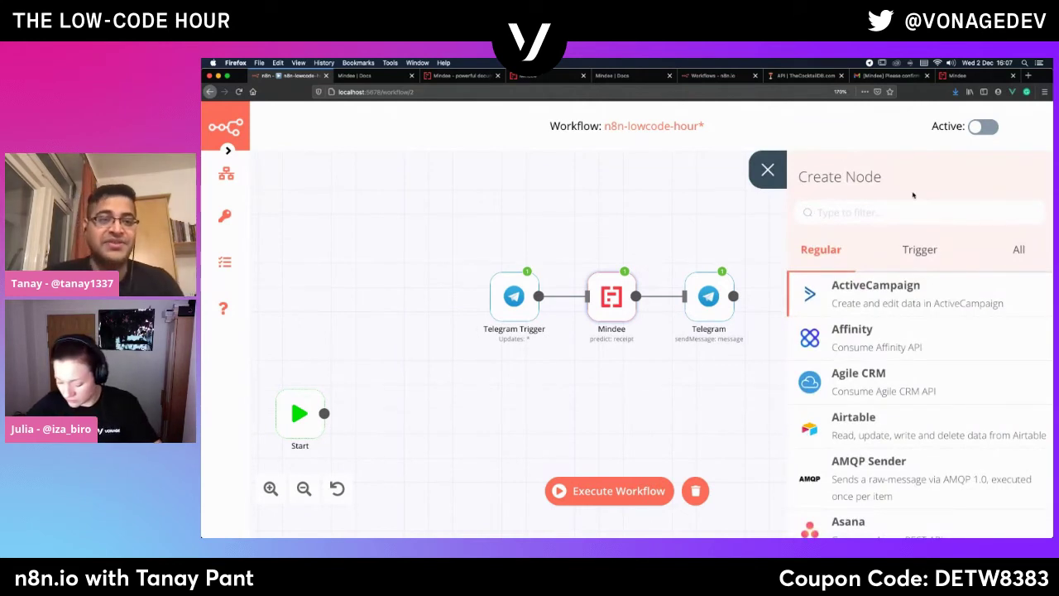
text(func)
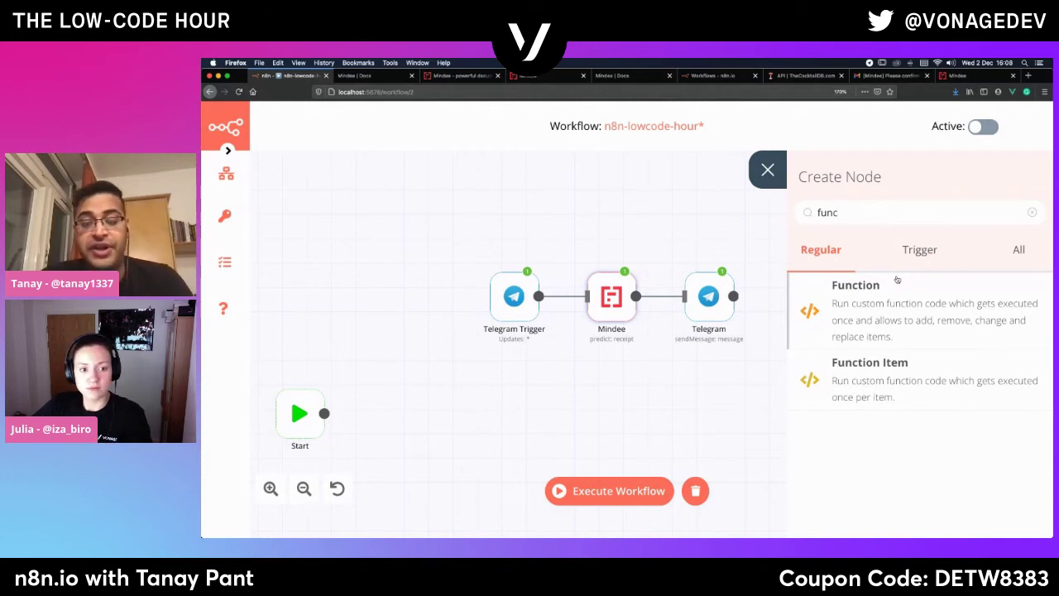
click(926, 317)
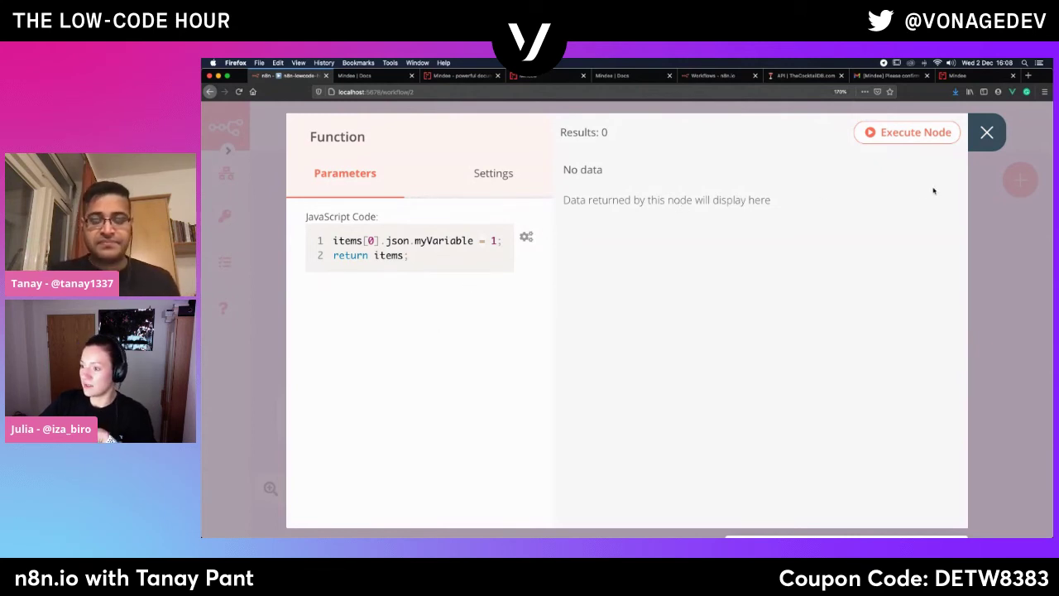
click(986, 132)
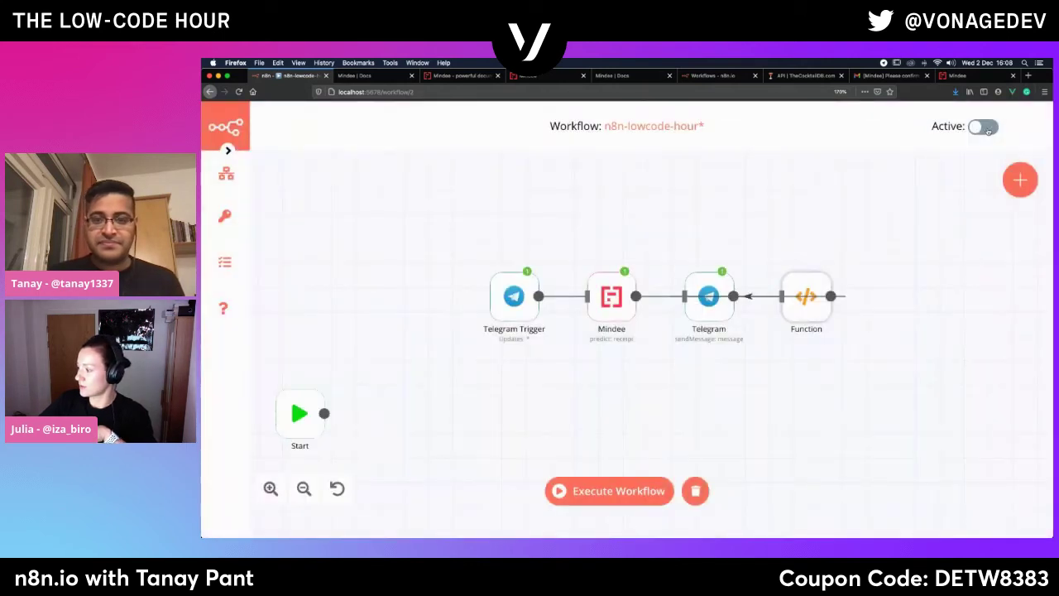
mouse_move(813, 314)
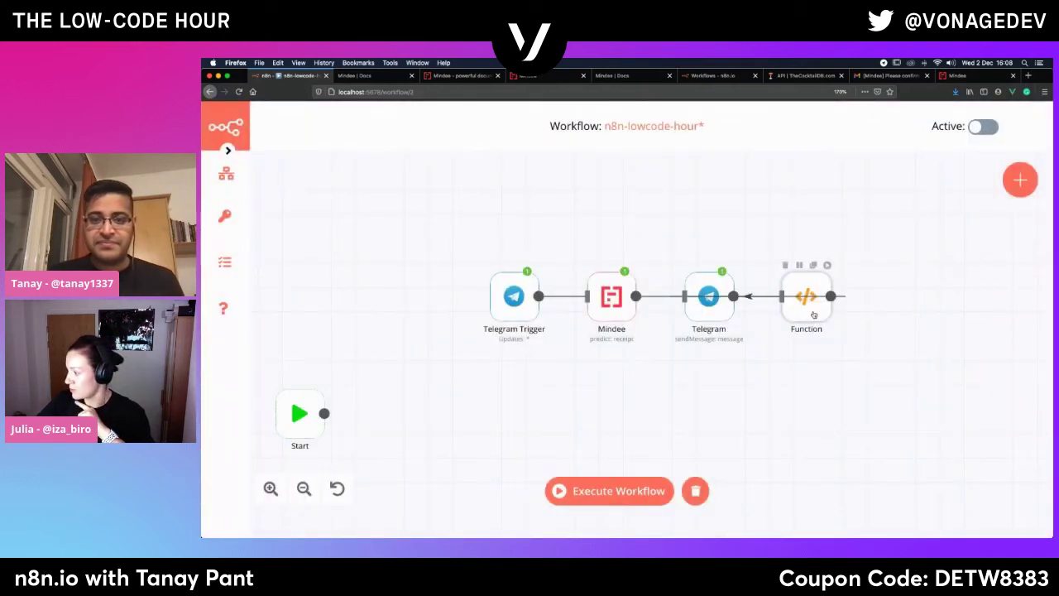
drag(813, 314, 800, 389)
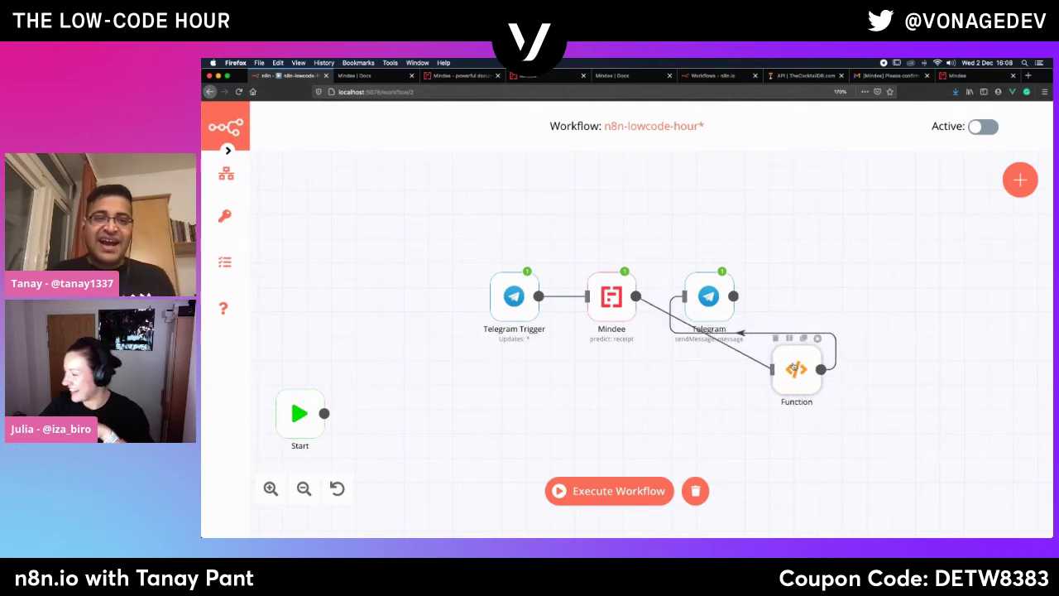
drag(792, 372, 672, 430)
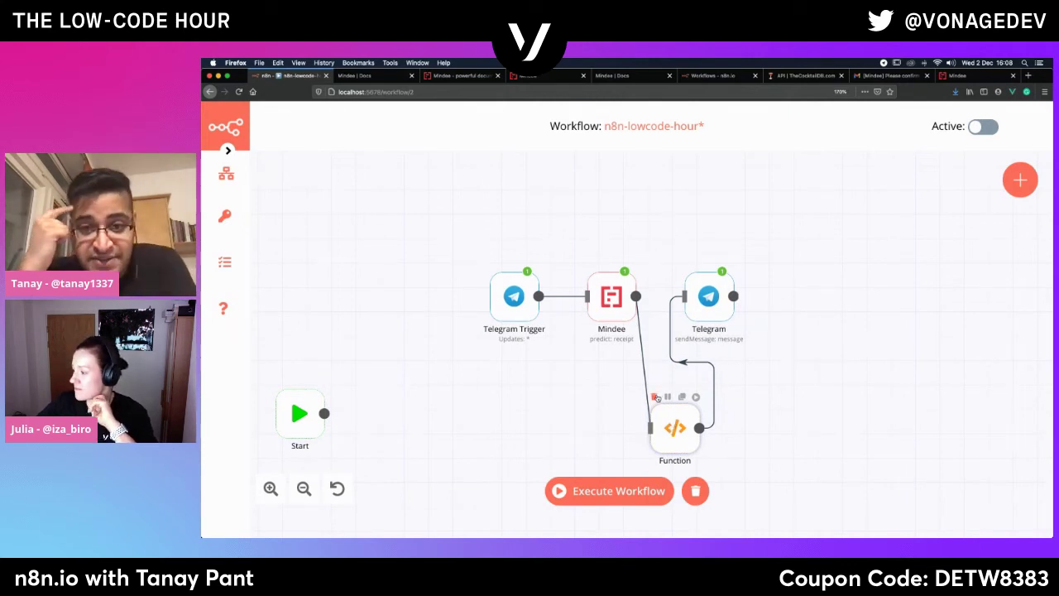
Delete the Function node and reconnect the Mindee node's output directly to the Telegram node.
click(654, 397)
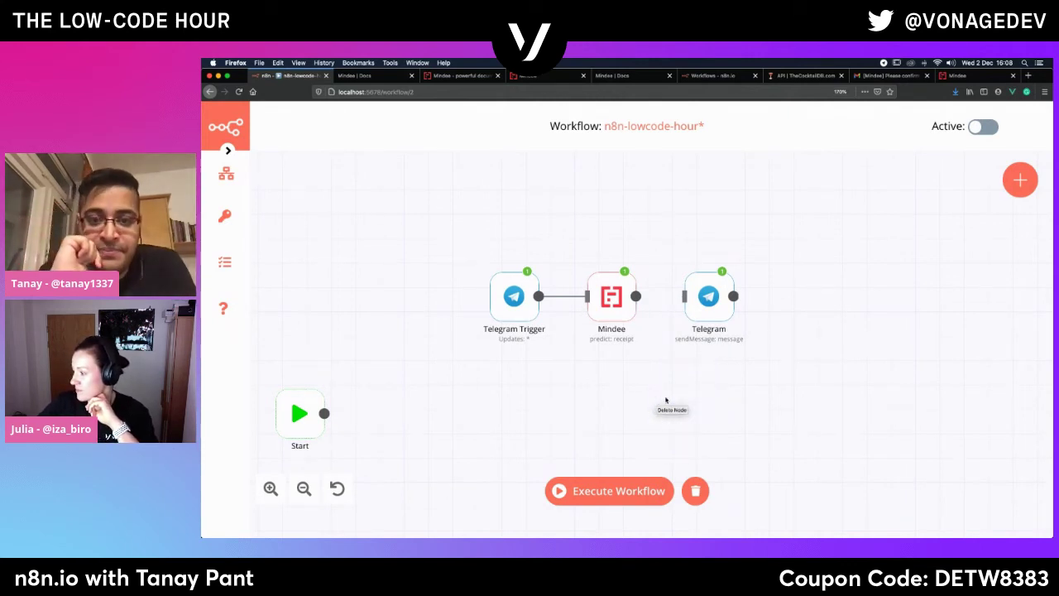
drag(634, 297, 707, 302)
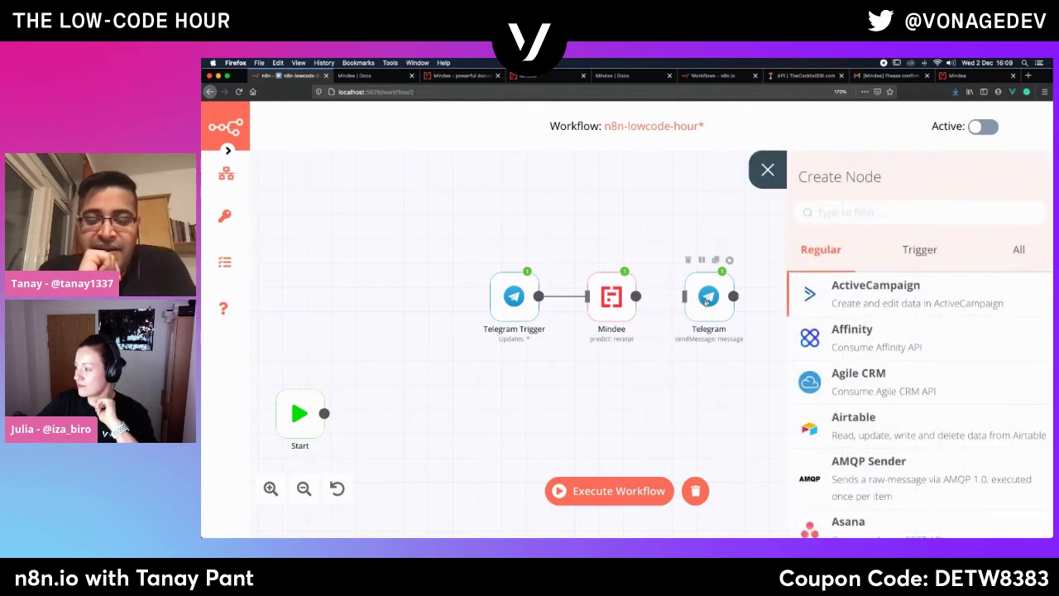
drag(636, 296, 689, 301)
click(647, 396)
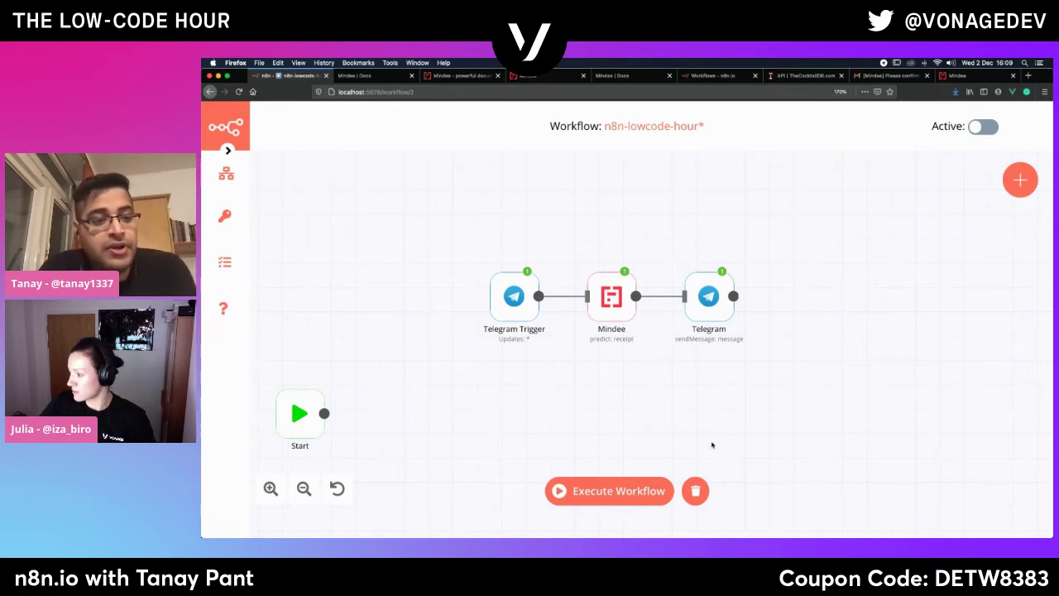
click(1024, 176)
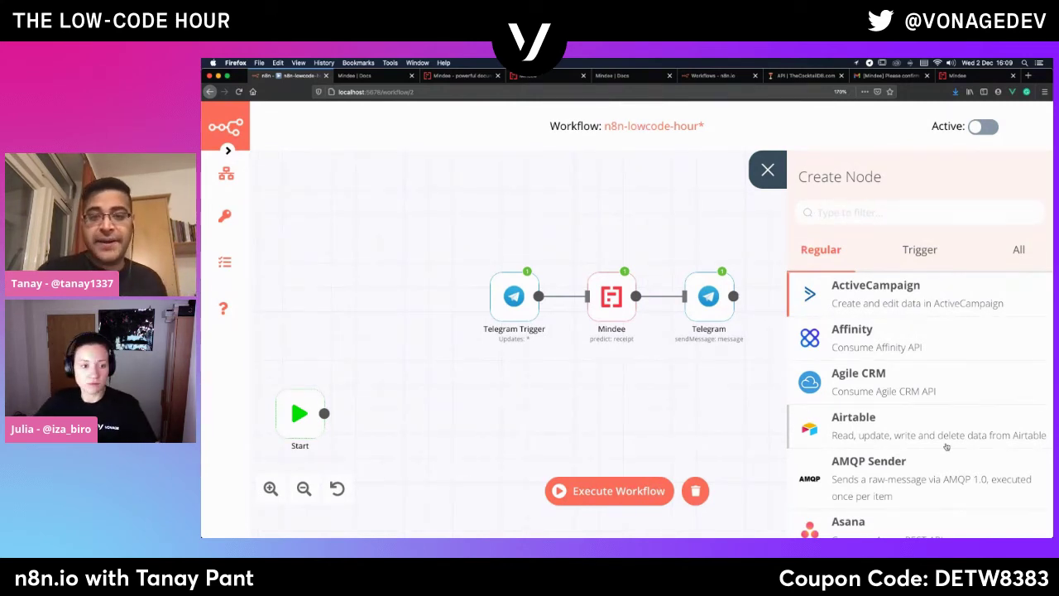
click(679, 432)
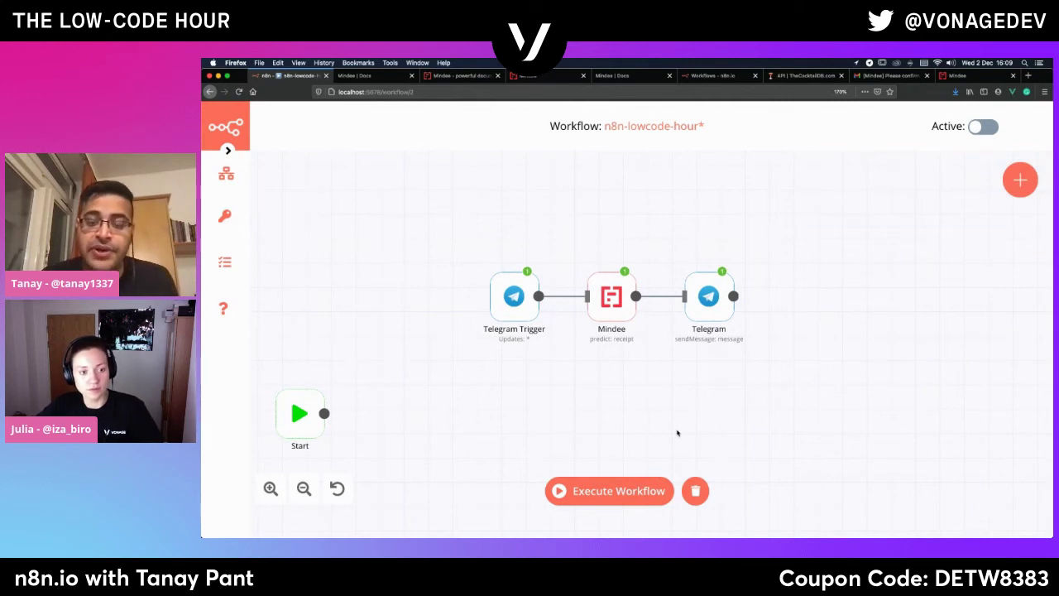
Review the Telegram node's JSON output, covering the bot sender, the chat and the text, and close the node.
double_click(709, 300)
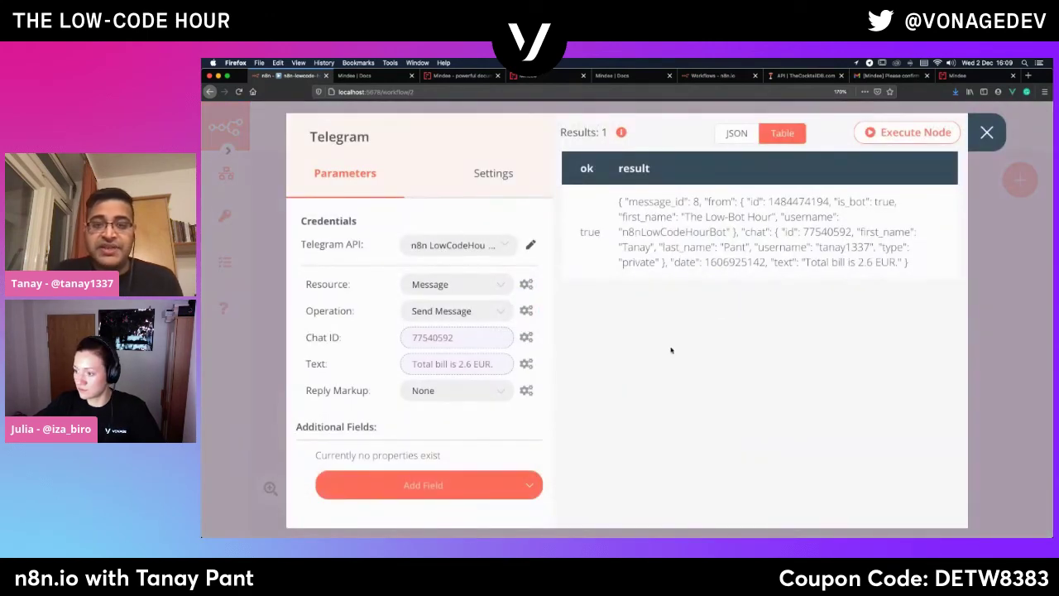
click(737, 137)
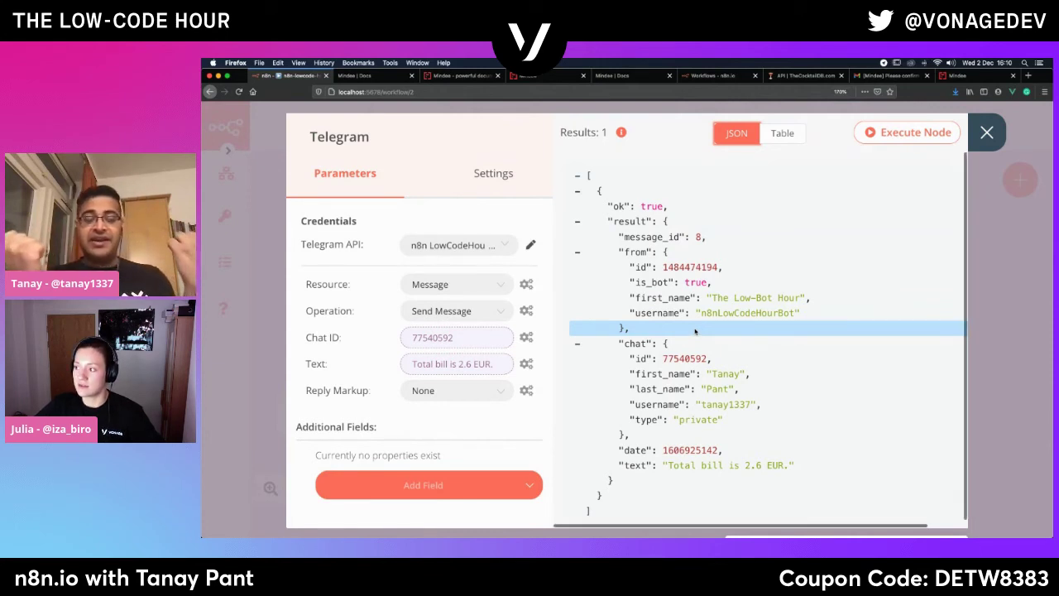
scroll(695, 331, down, 1)
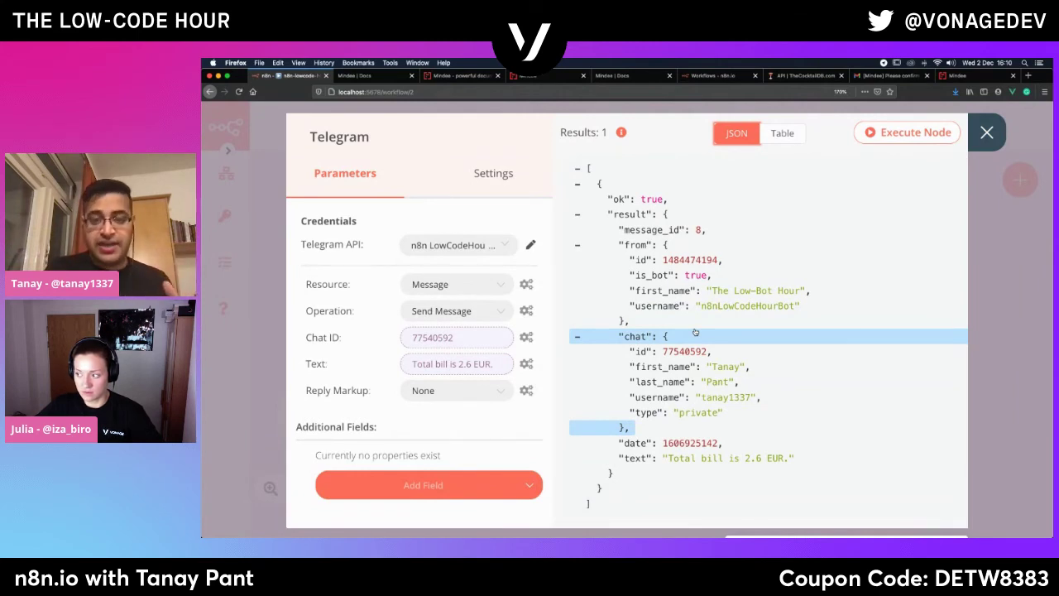
scroll(695, 331, up, 1)
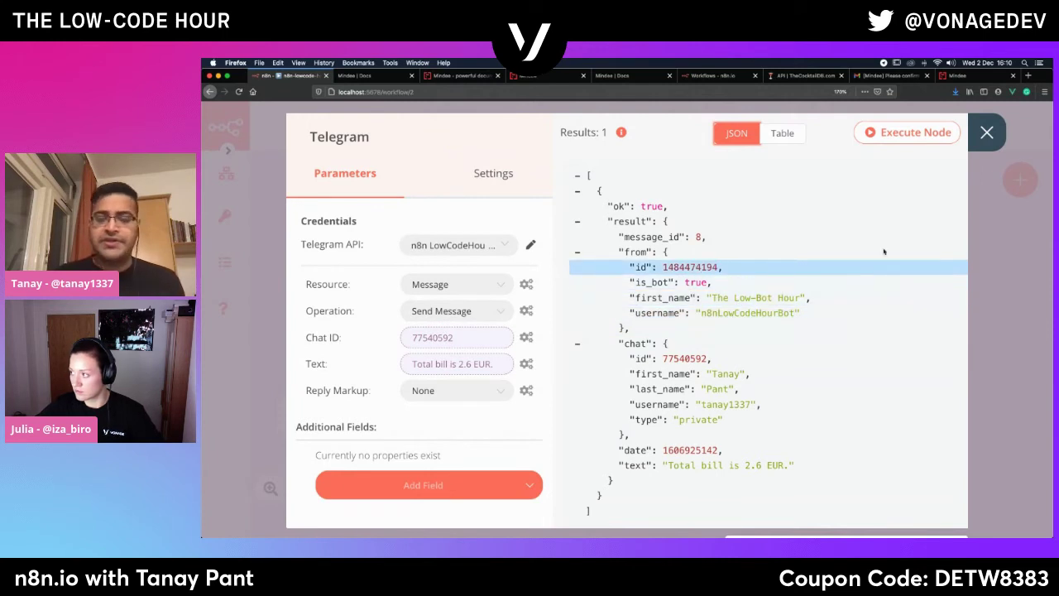
click(988, 133)
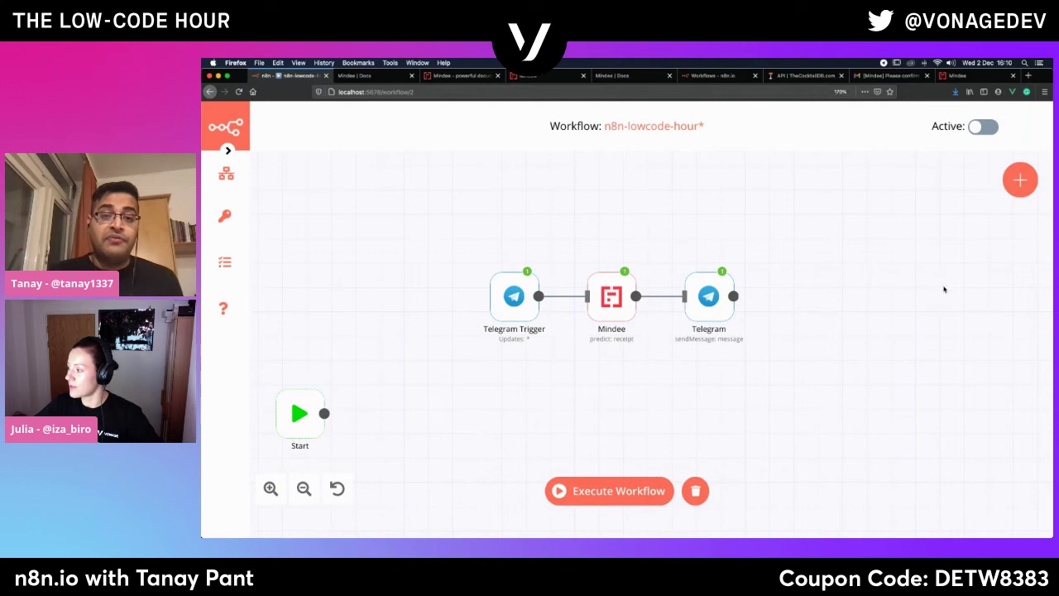
Add a Set node after the Telegram node and enable its Keep Only Set option.
mouse_move(720, 302)
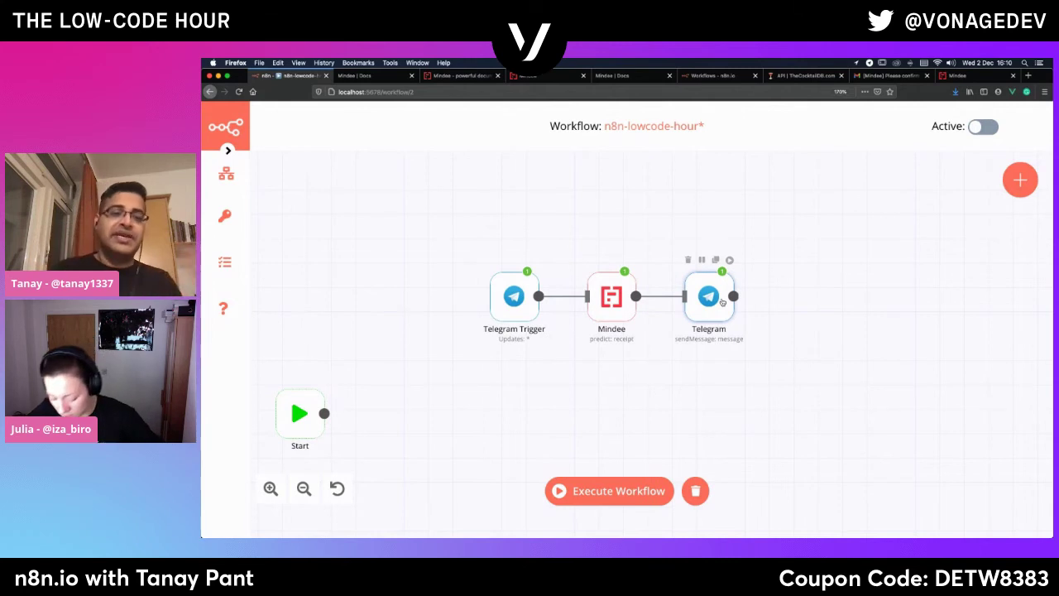
key(Tab)
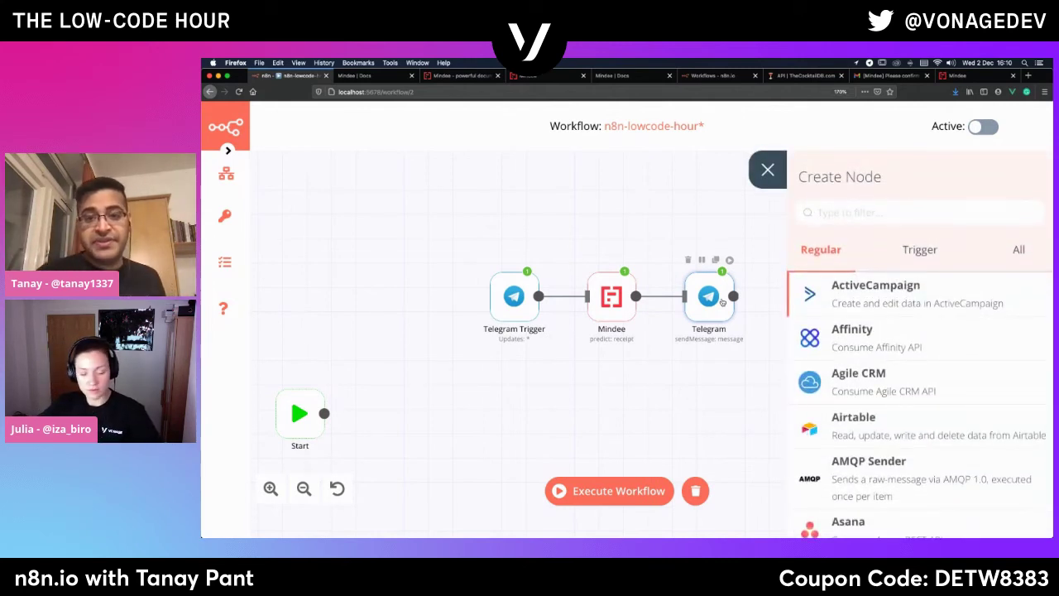
text(set)
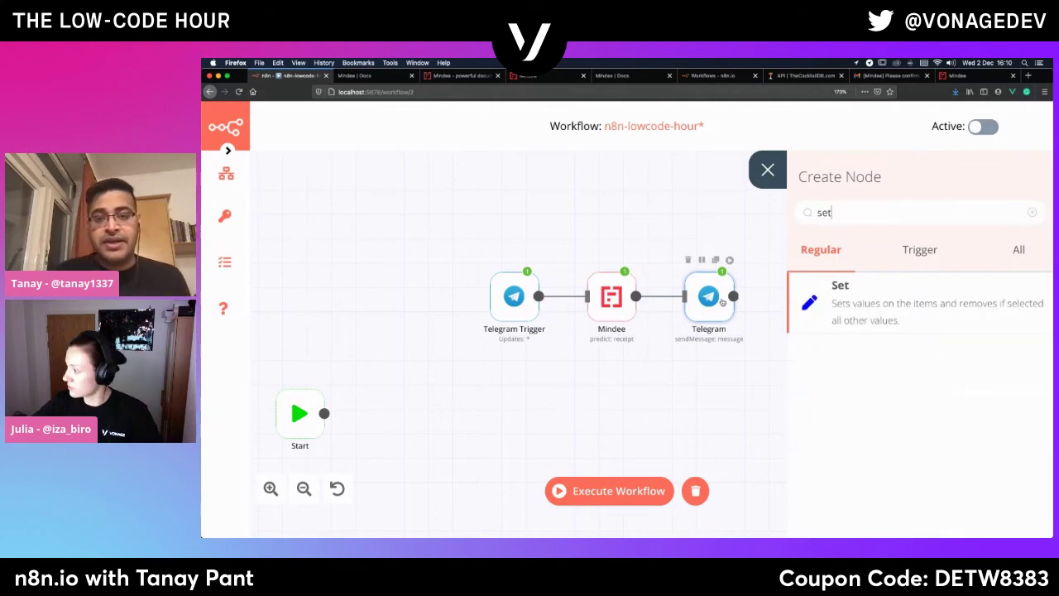
click(941, 305)
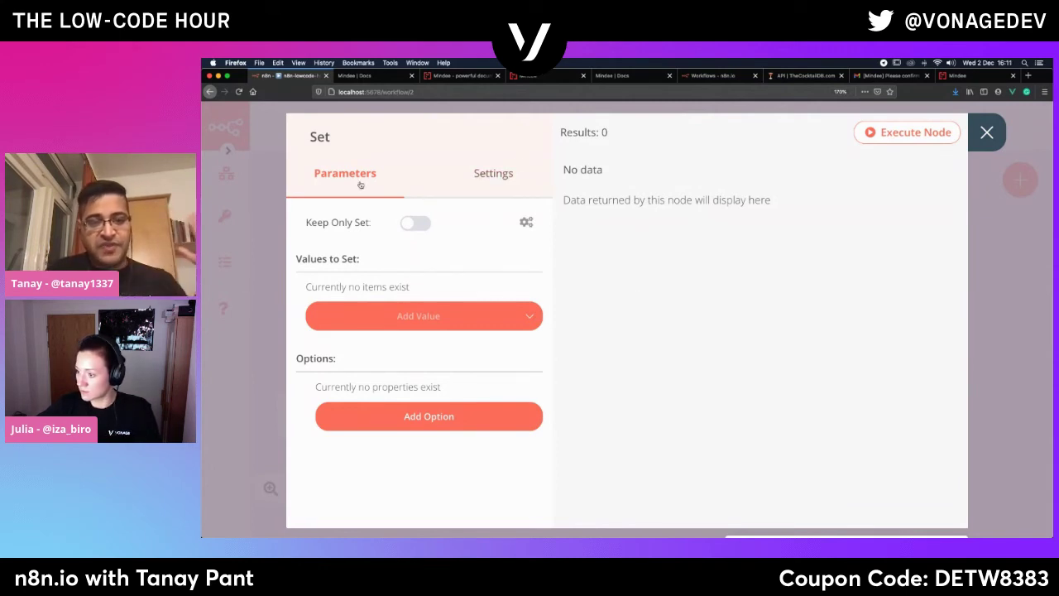
click(417, 228)
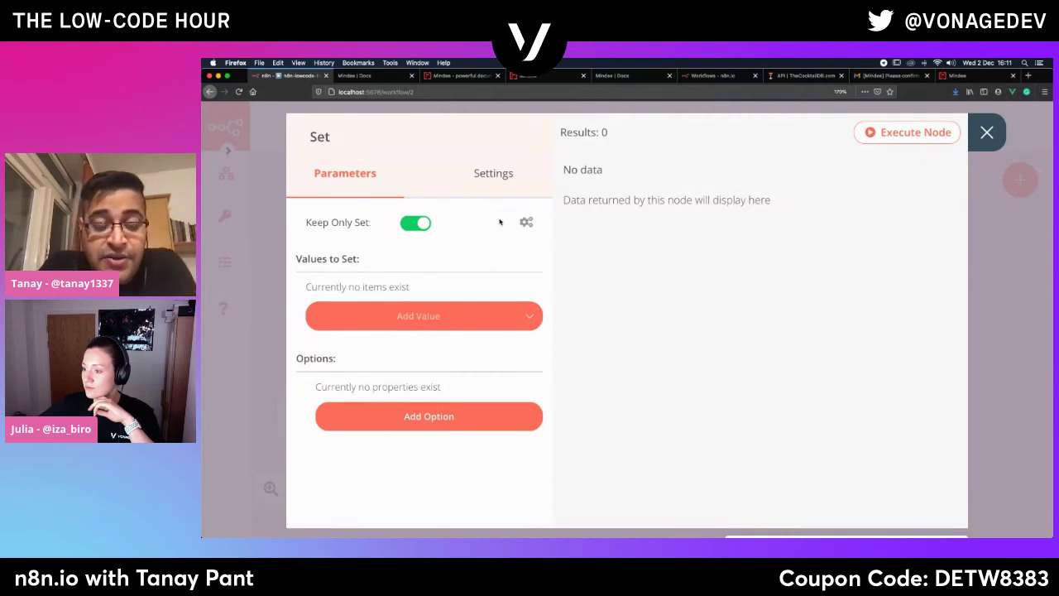
Add a string value called "name" to the Set node's values.
click(431, 319)
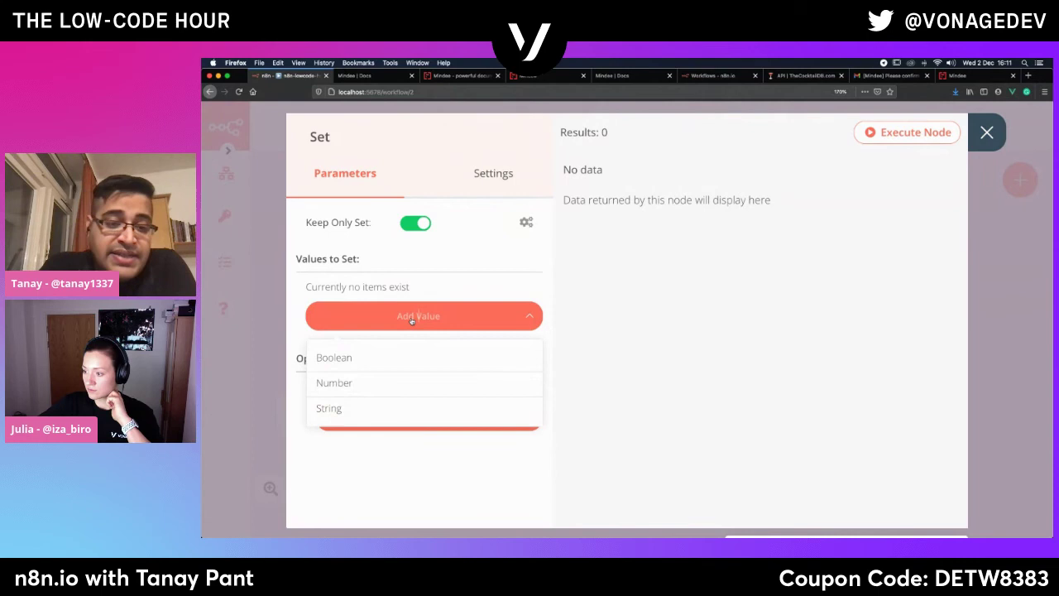
click(329, 408)
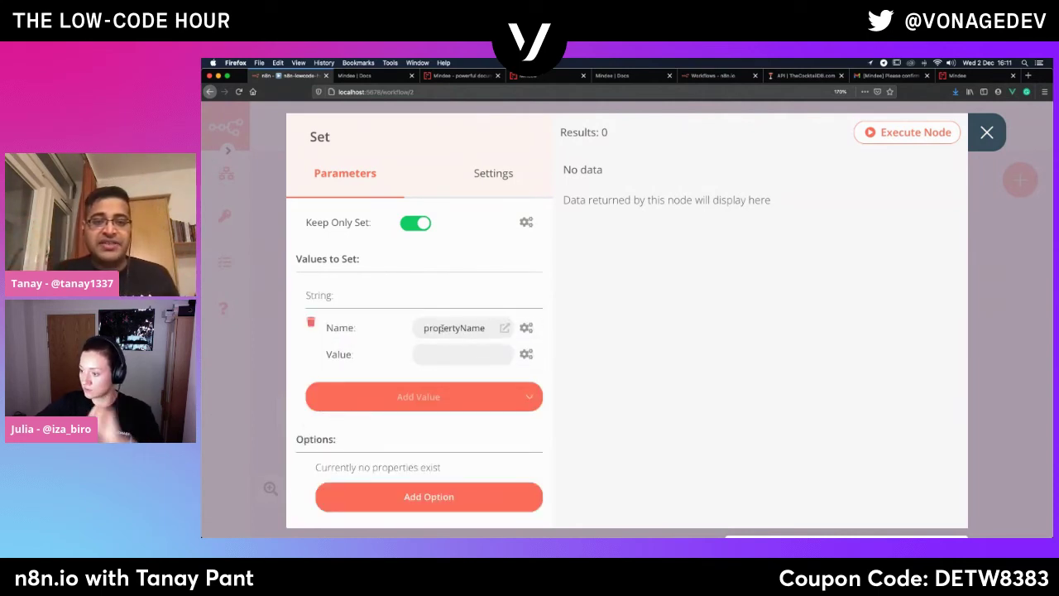
drag(488, 328, 405, 314)
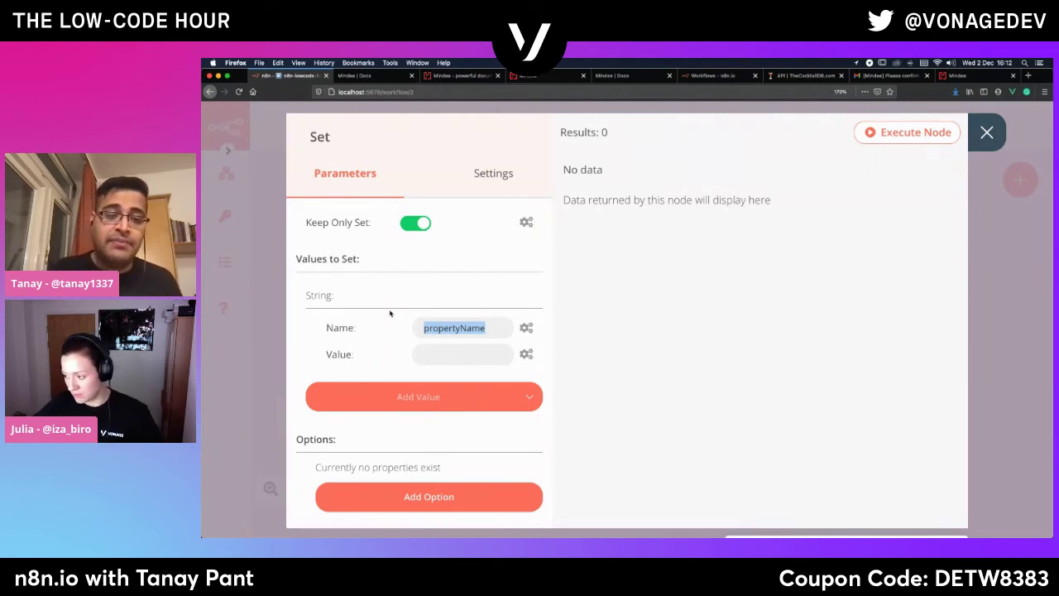
text(name)
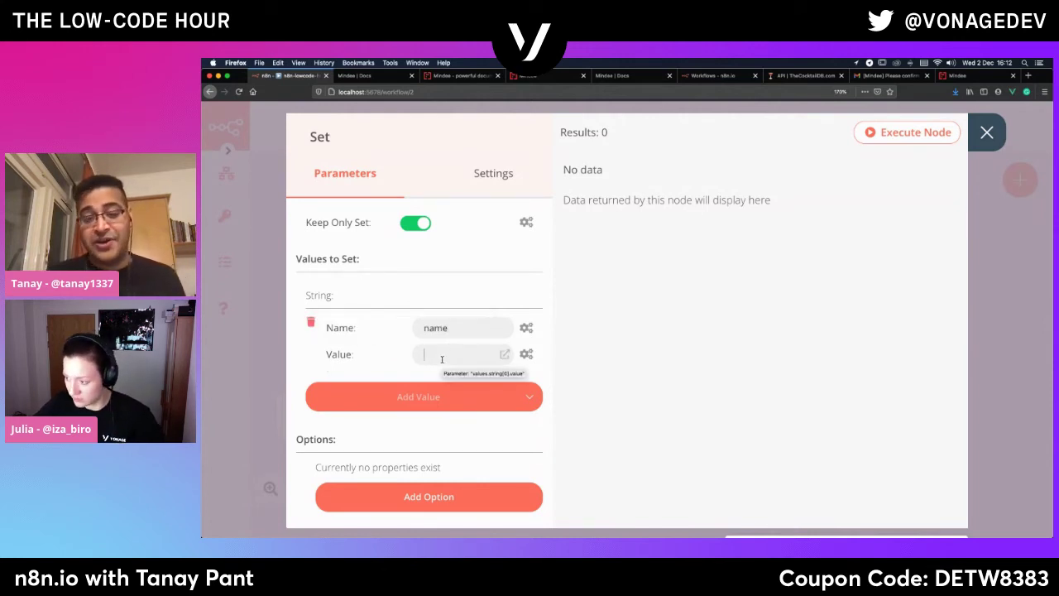
Set the "name" string's value to an expression reading first_name from the chat in the Telegram Trigger's message output.
click(526, 354)
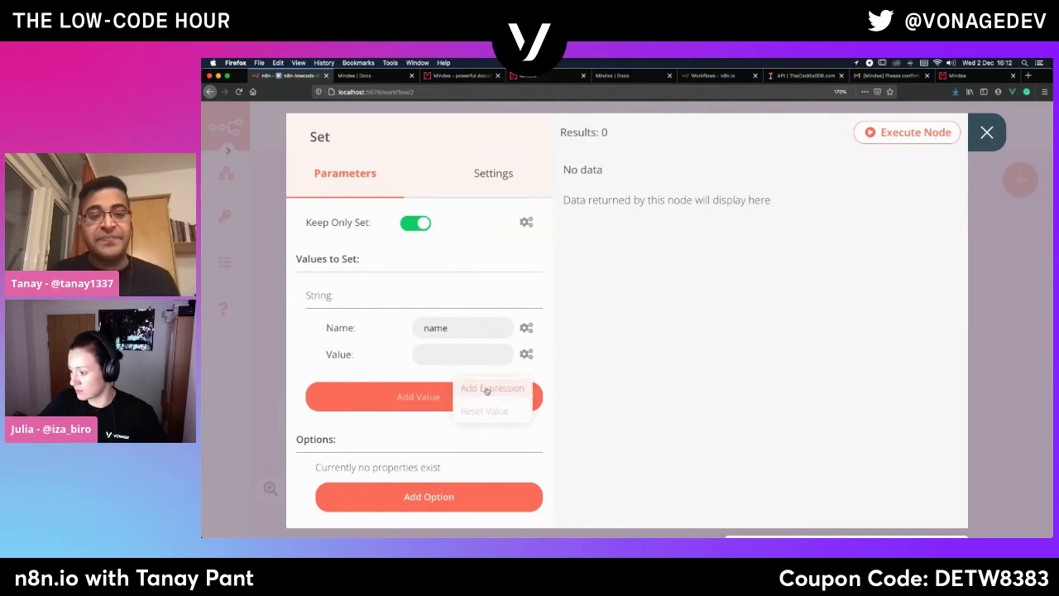
click(488, 388)
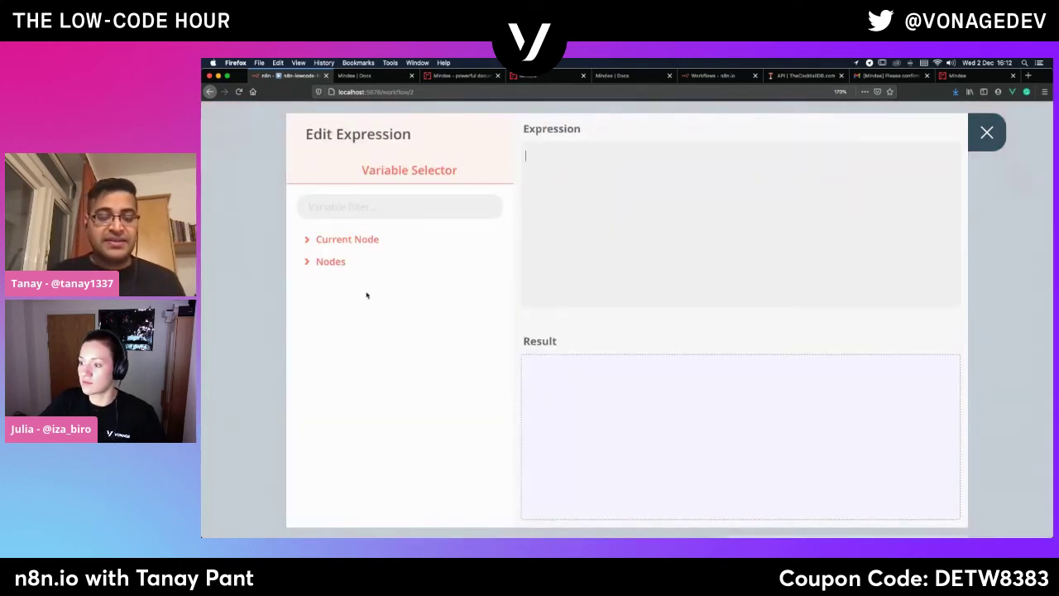
click(329, 261)
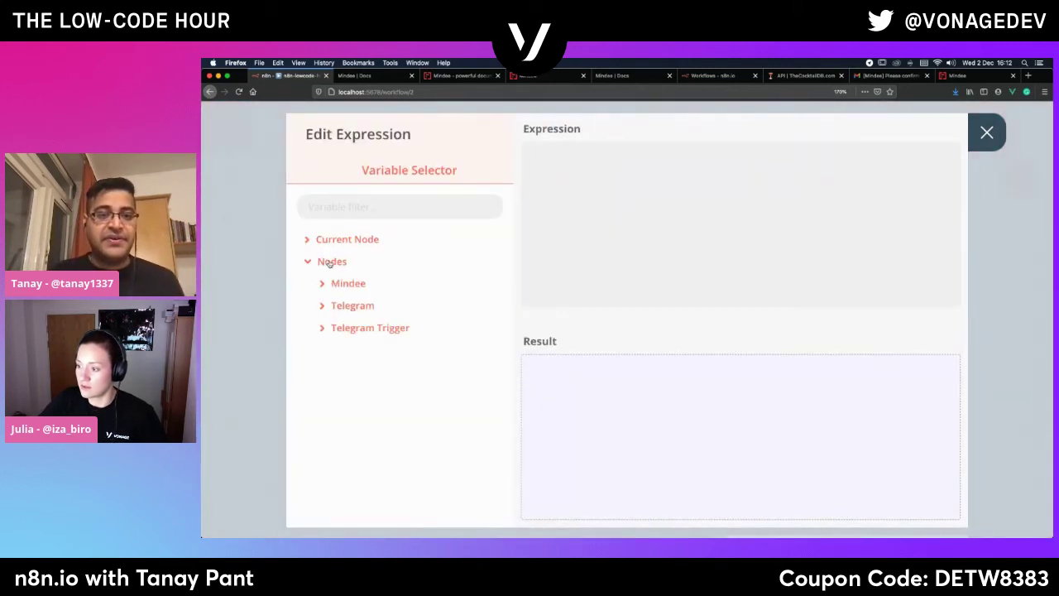
click(369, 329)
click(372, 354)
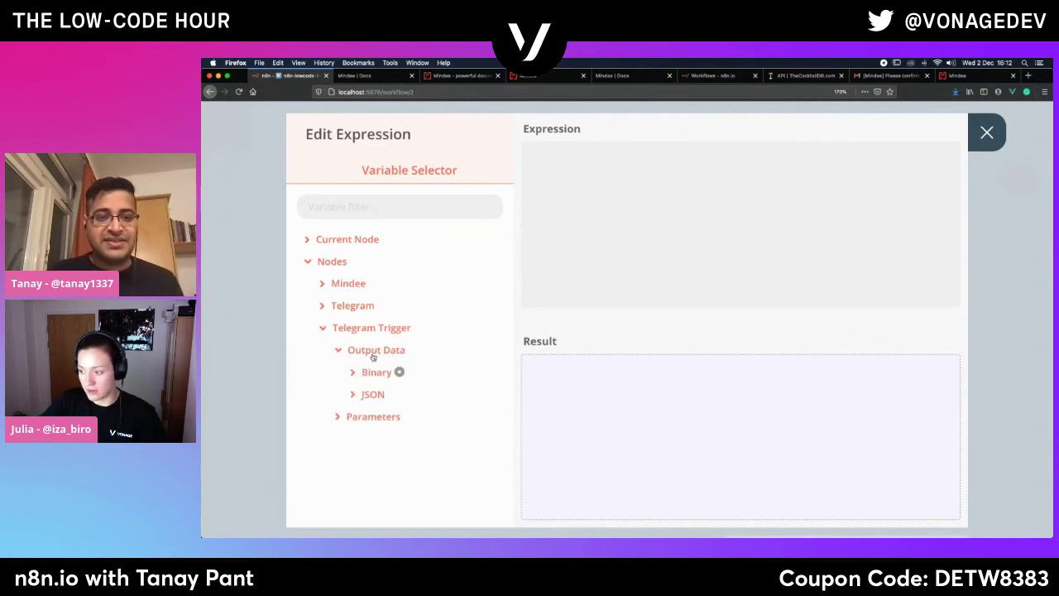
click(370, 397)
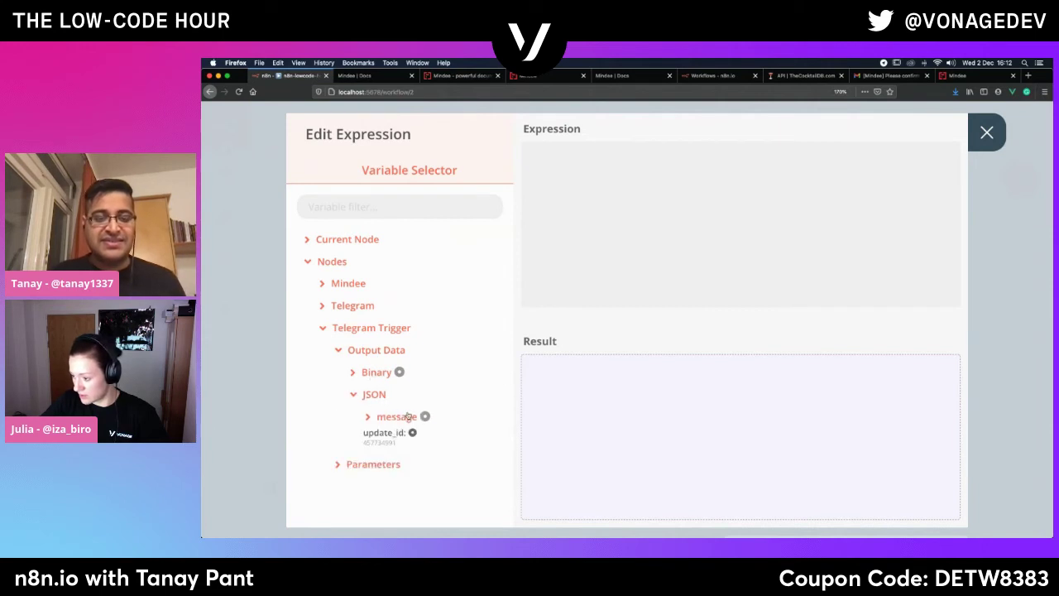
click(399, 419)
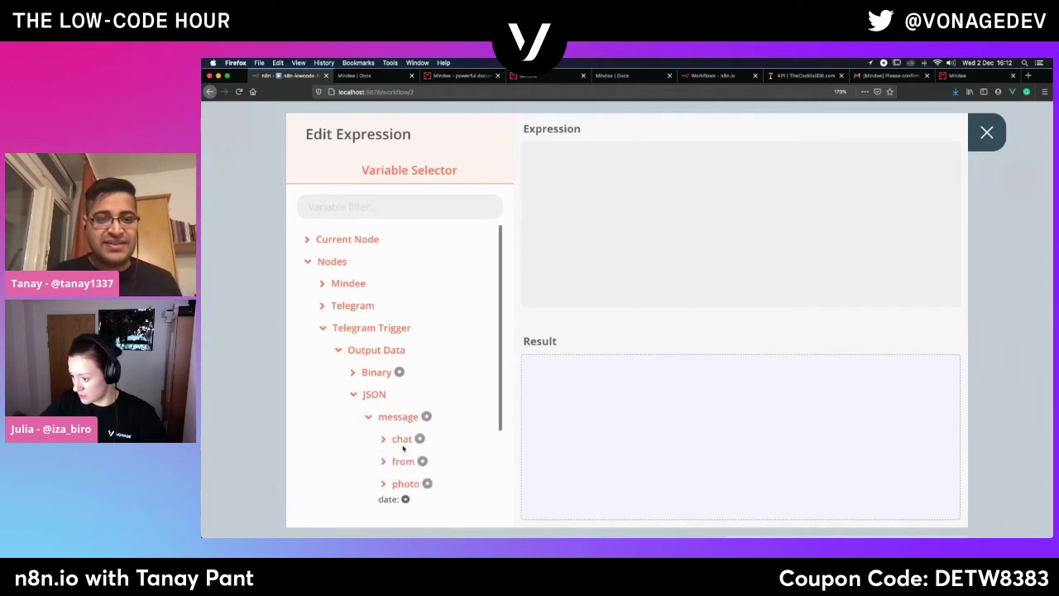
click(407, 441)
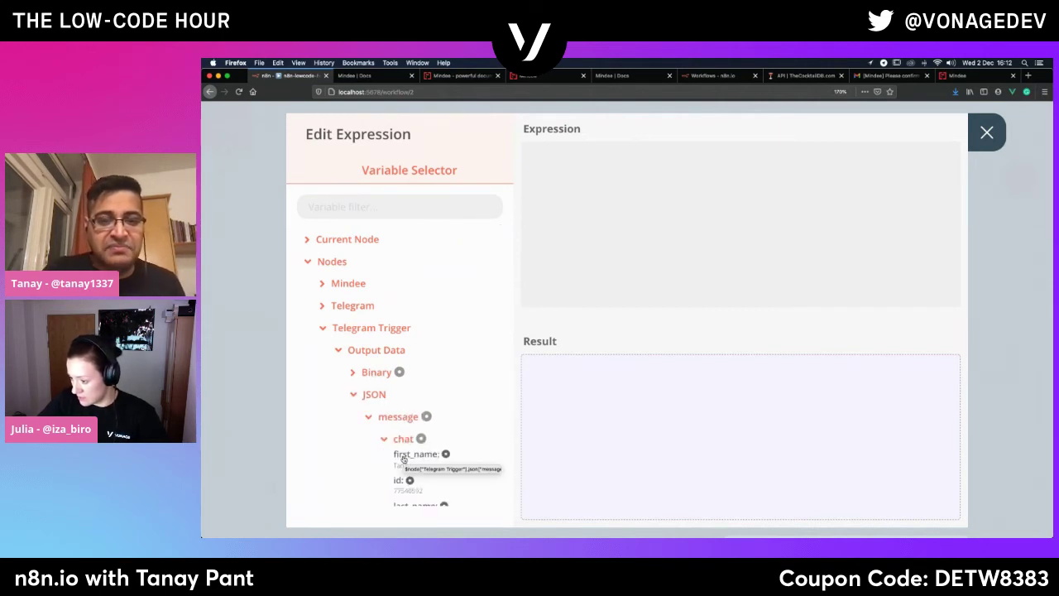
click(403, 459)
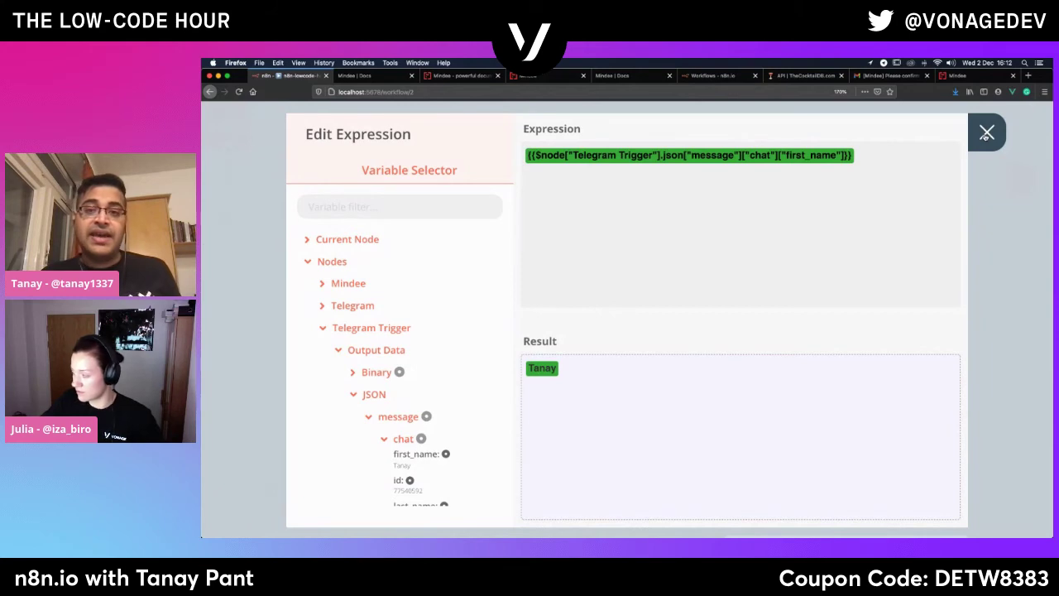
click(986, 133)
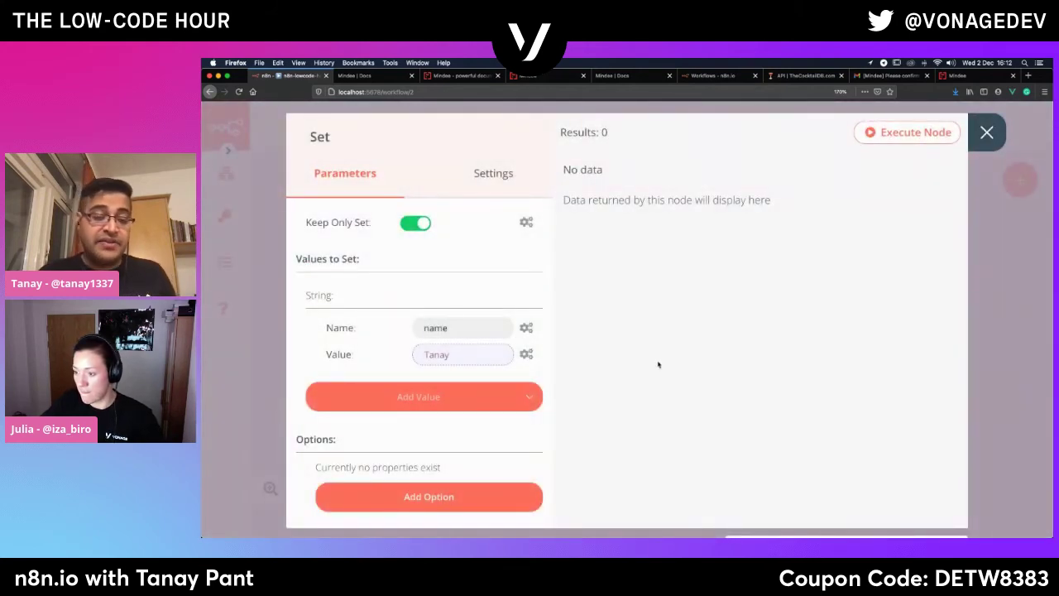
Add a number value called "amount" to the Set node's values.
click(463, 399)
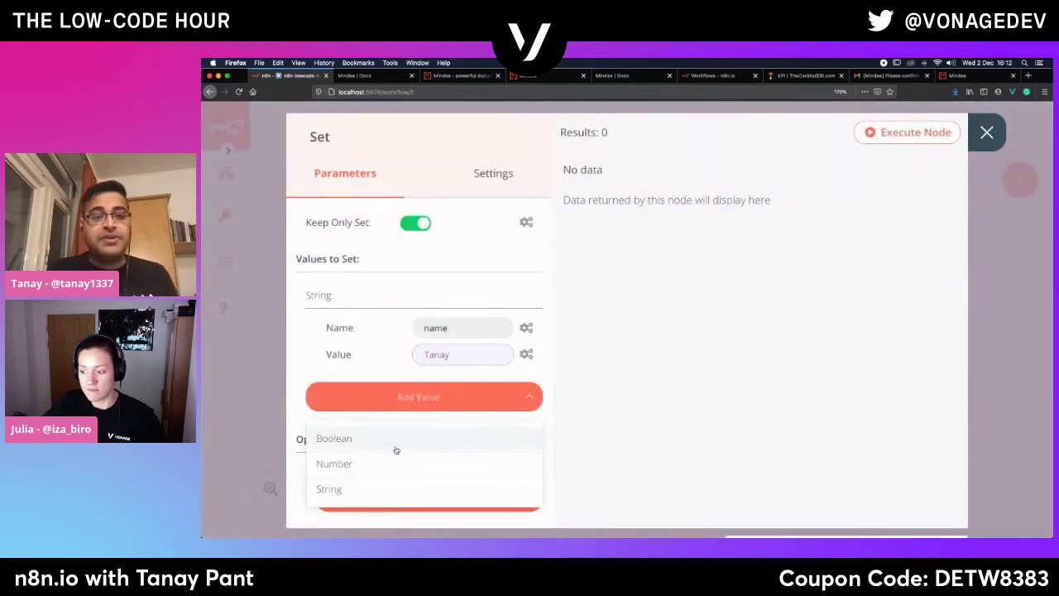
click(336, 466)
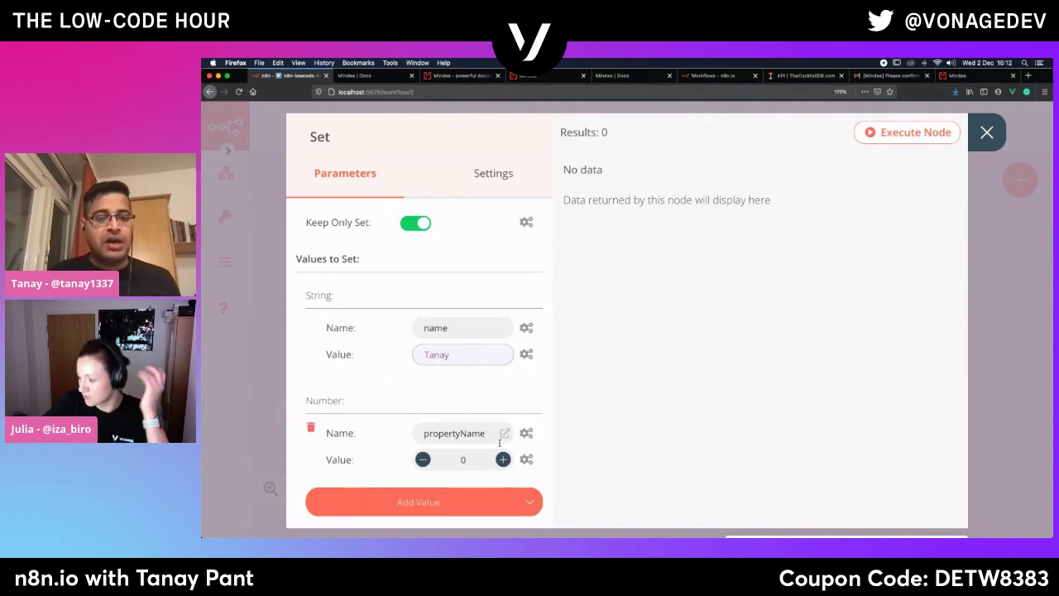
double_click(454, 432)
text(amount)
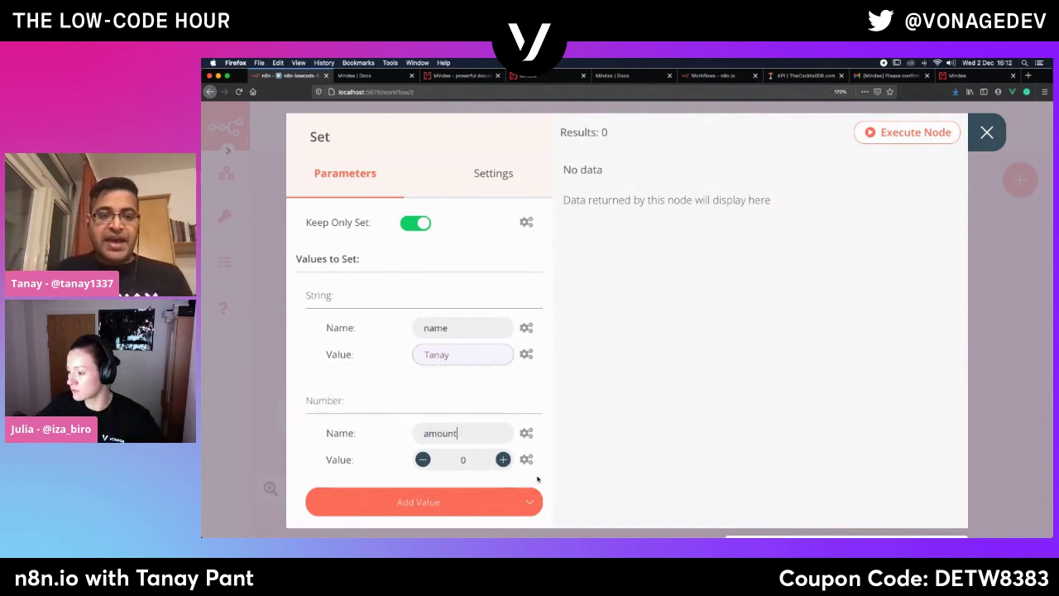
Replace the "amount" number's default 0 with an expression reading total from the Mindee node's JSON output.
click(524, 459)
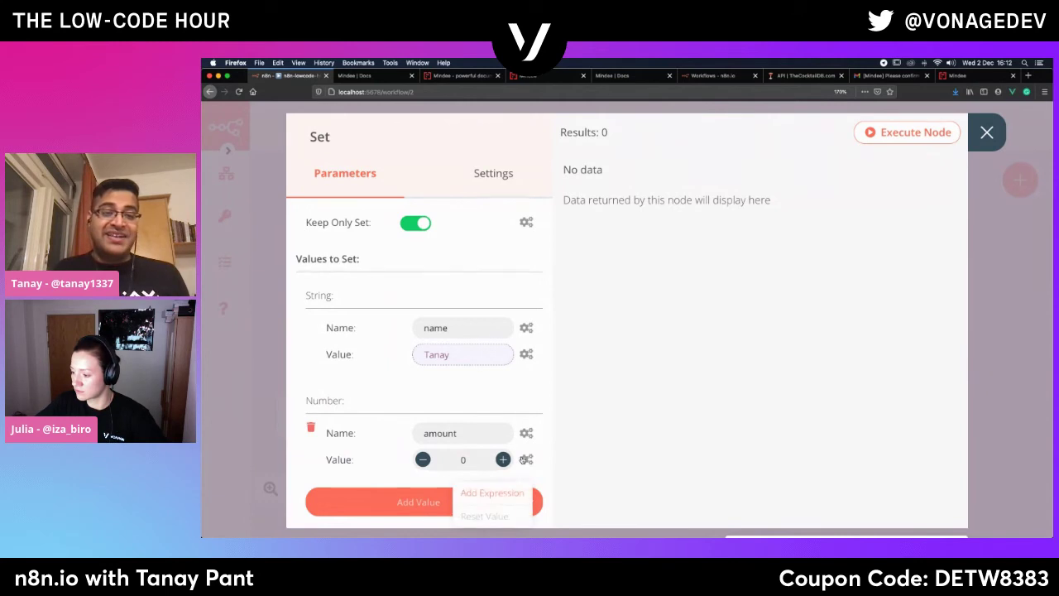
click(492, 492)
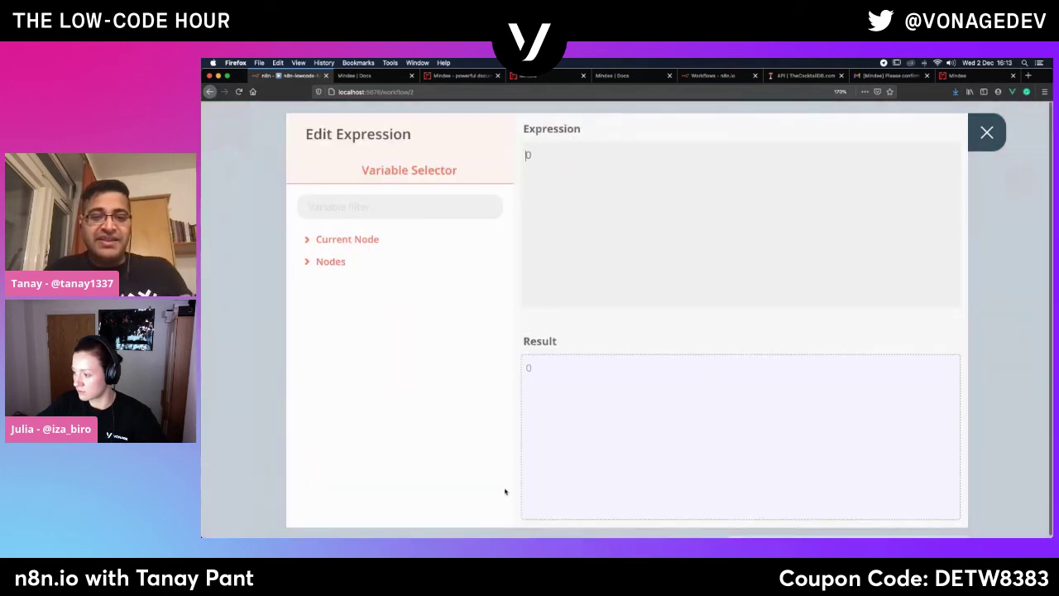
click(333, 262)
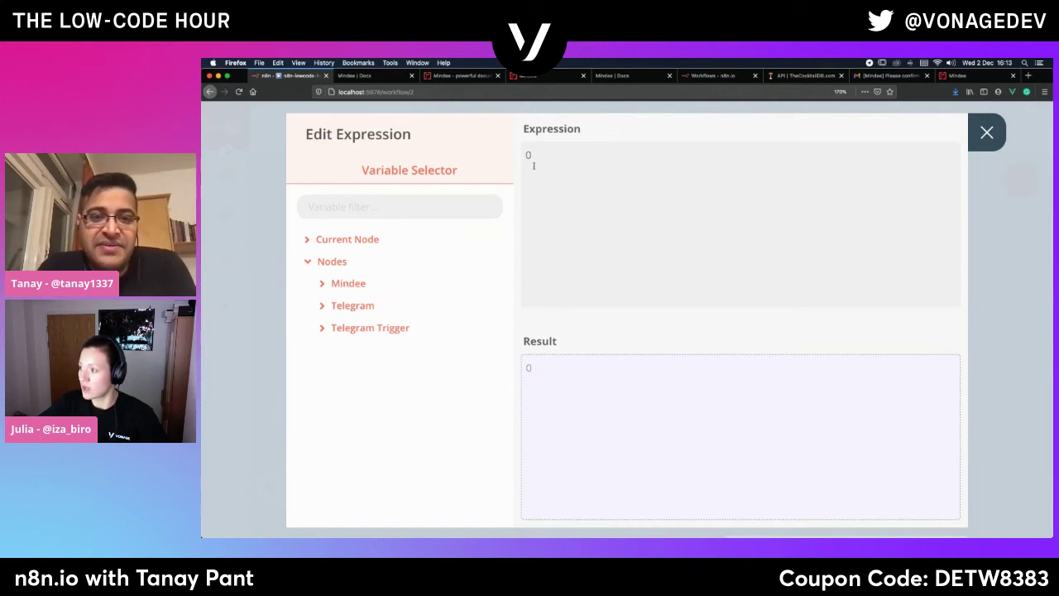
drag(539, 153, 494, 147)
key(BackSpace)
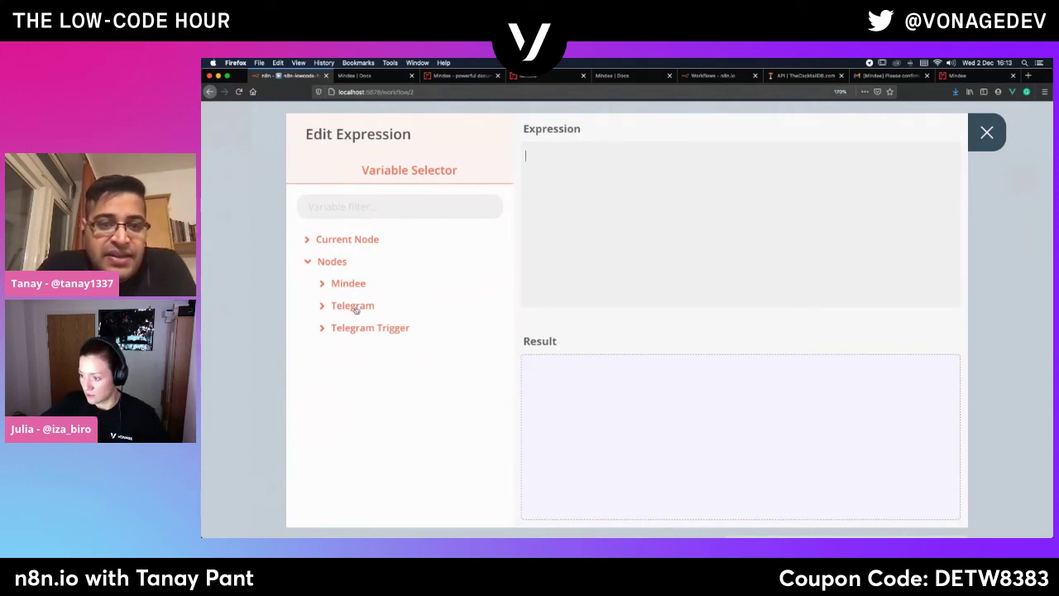
click(346, 283)
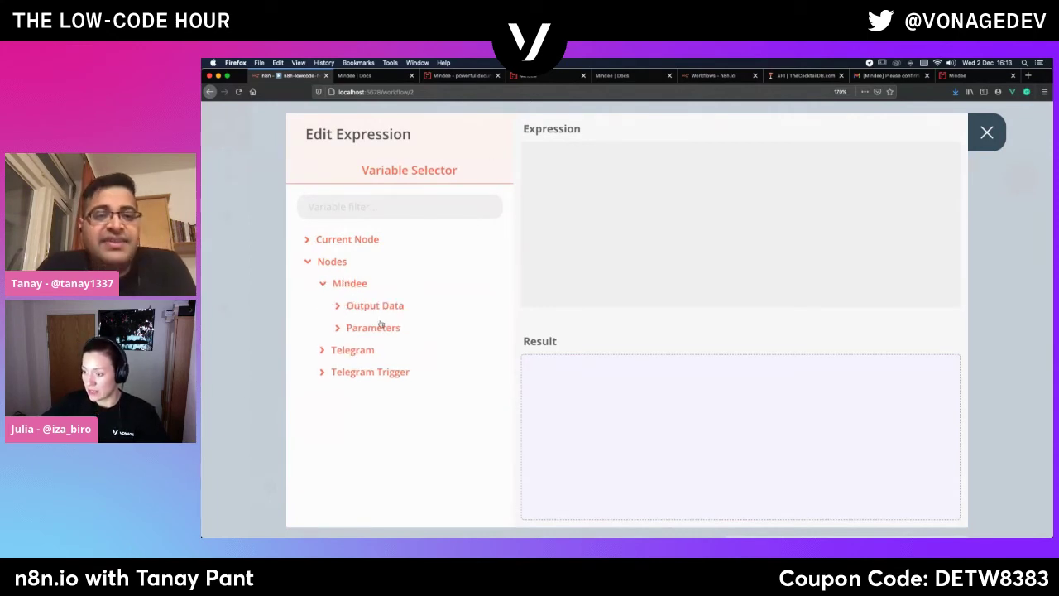
click(378, 306)
click(381, 326)
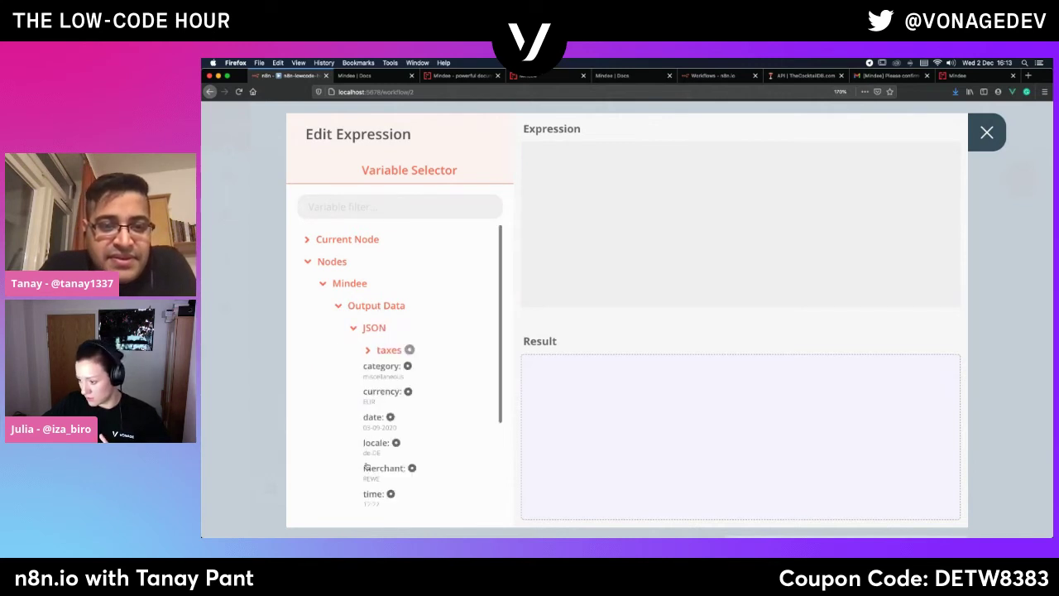
scroll(411, 478, down, 3)
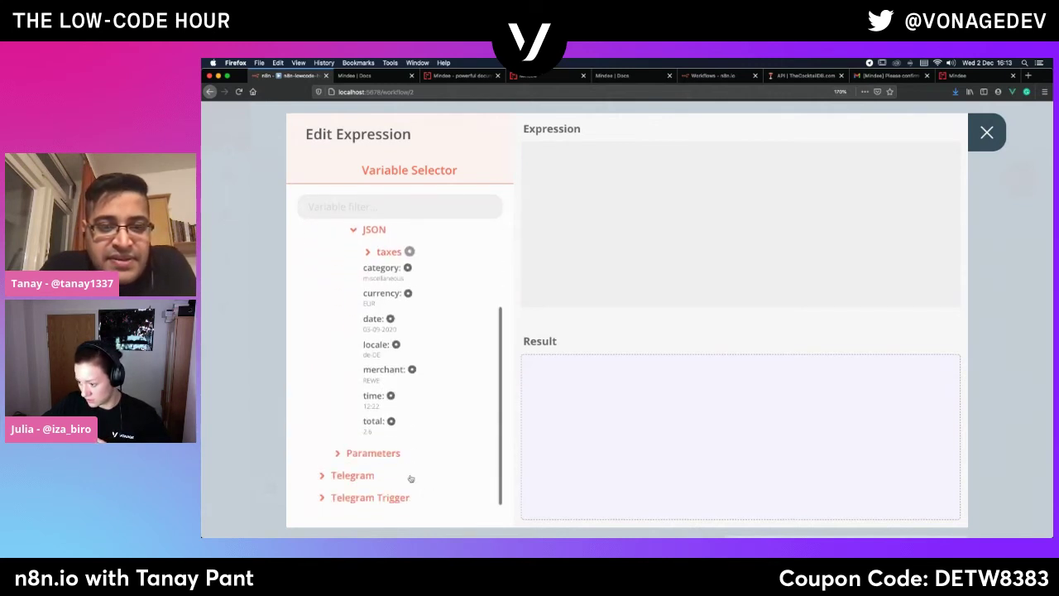
scroll(410, 479, up, 1)
click(372, 458)
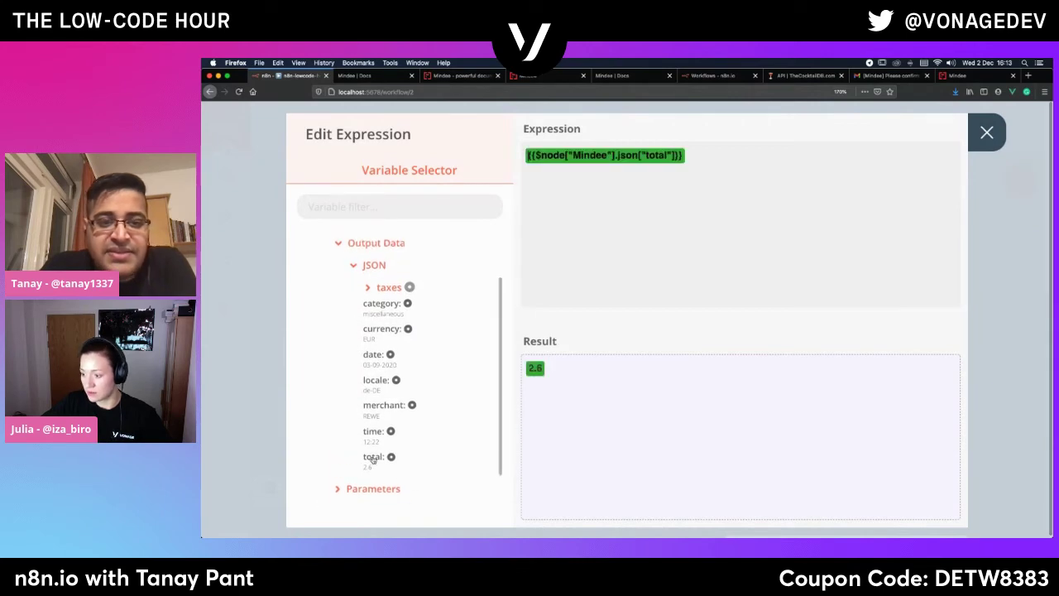
click(987, 133)
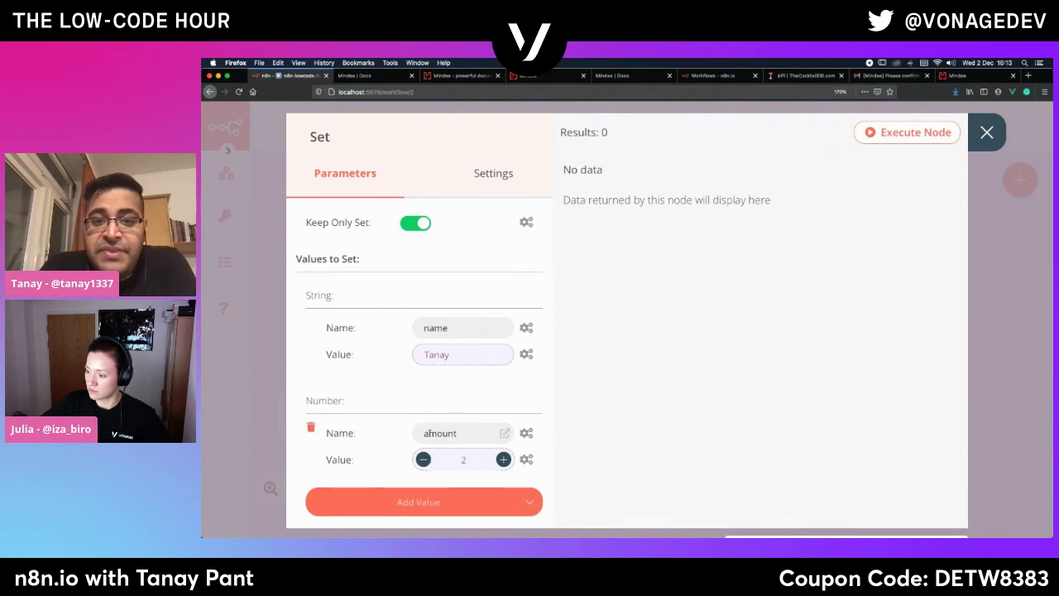
Execute the Set node, check its JSON output against the configured name and amount values, and close the node.
scroll(430, 434, down, 3)
scroll(429, 433, up, 2)
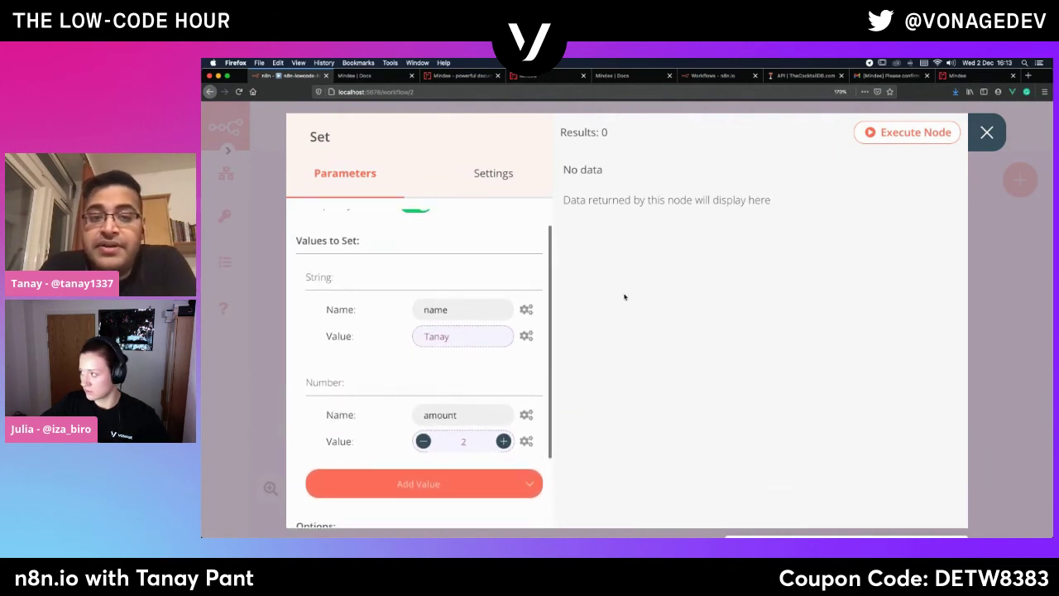
click(889, 133)
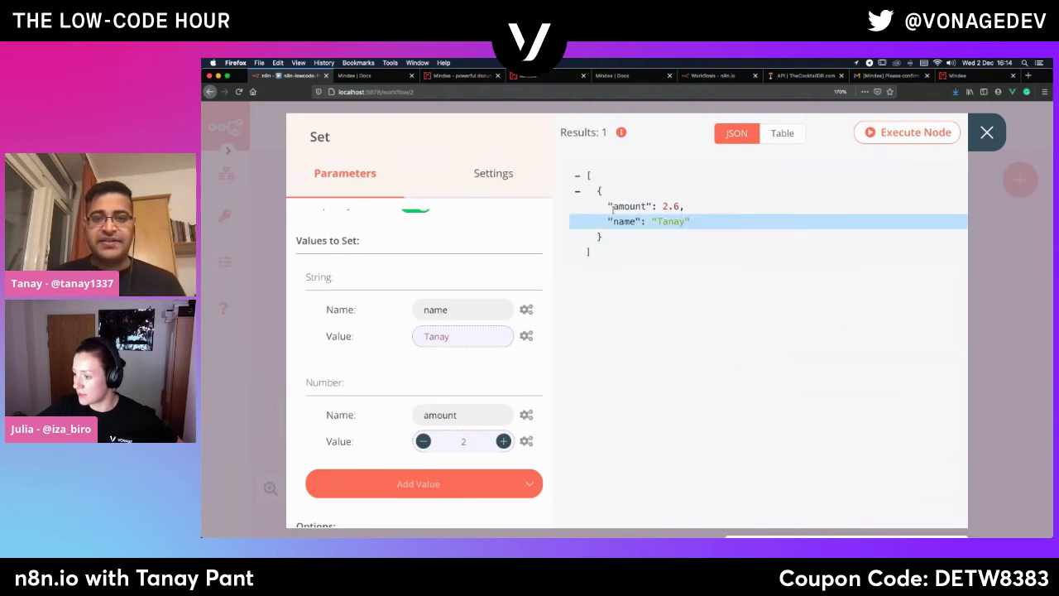
scroll(431, 314, down, 2)
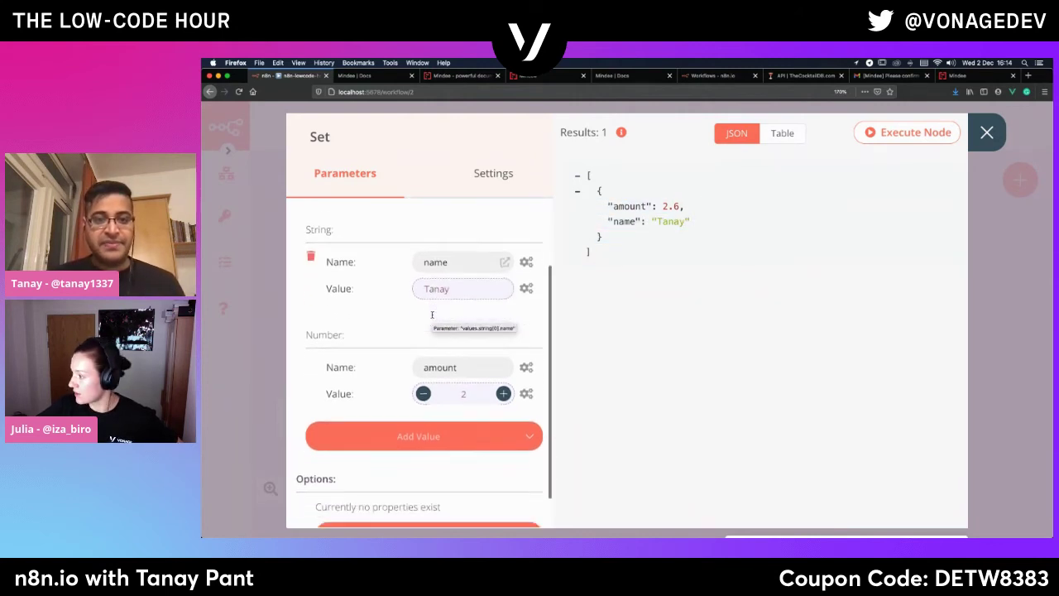
scroll(432, 314, down, 1)
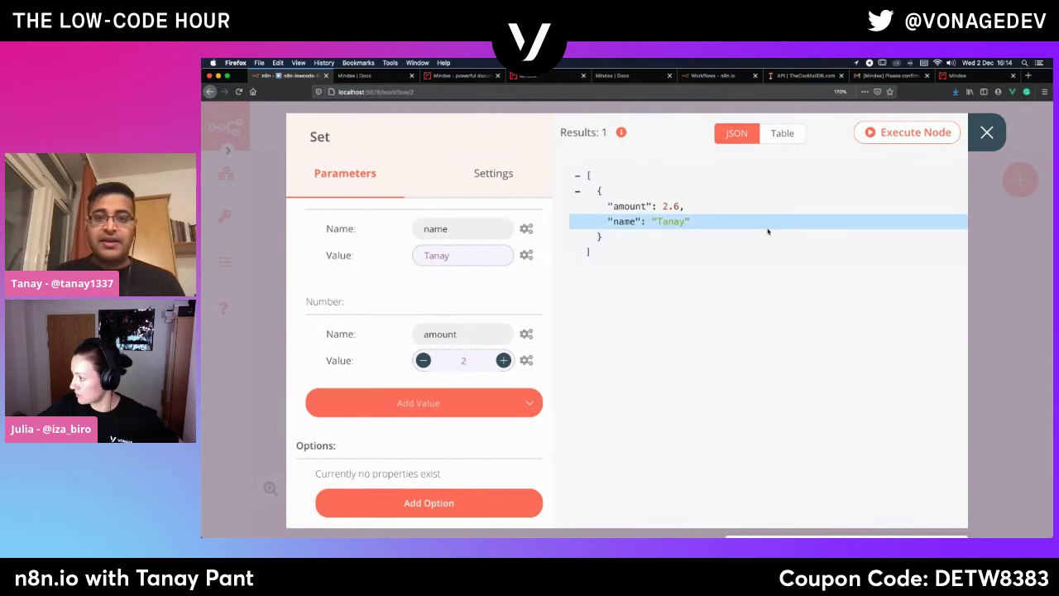
click(986, 133)
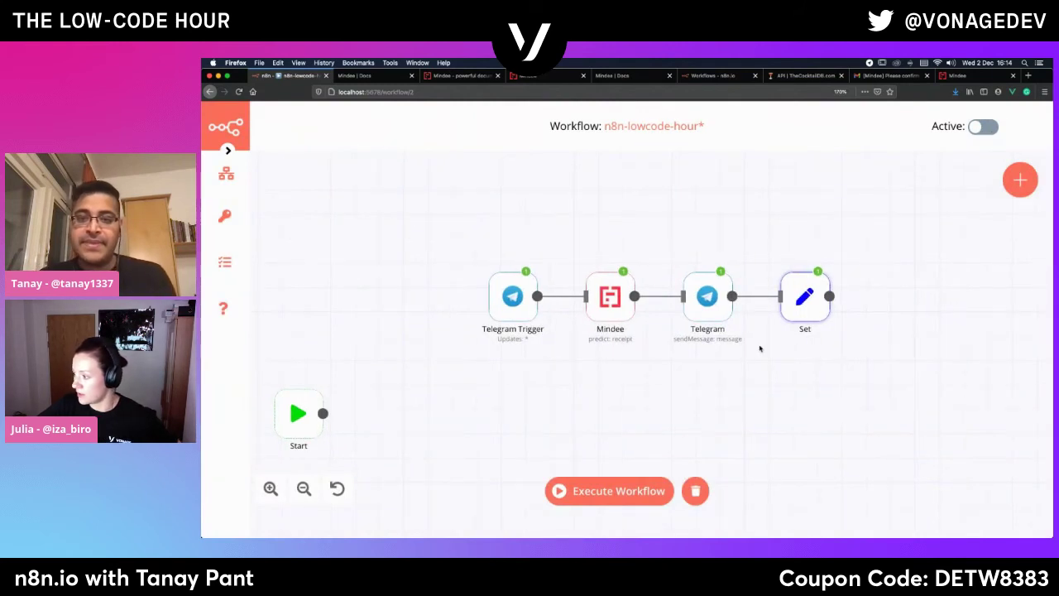
key(super+minus)
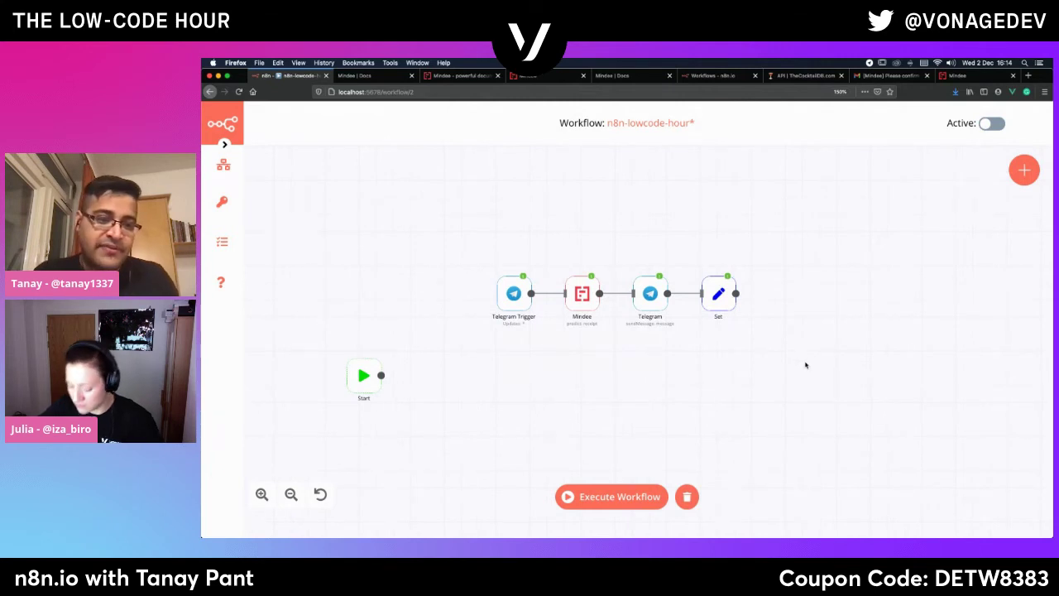
click(262, 494)
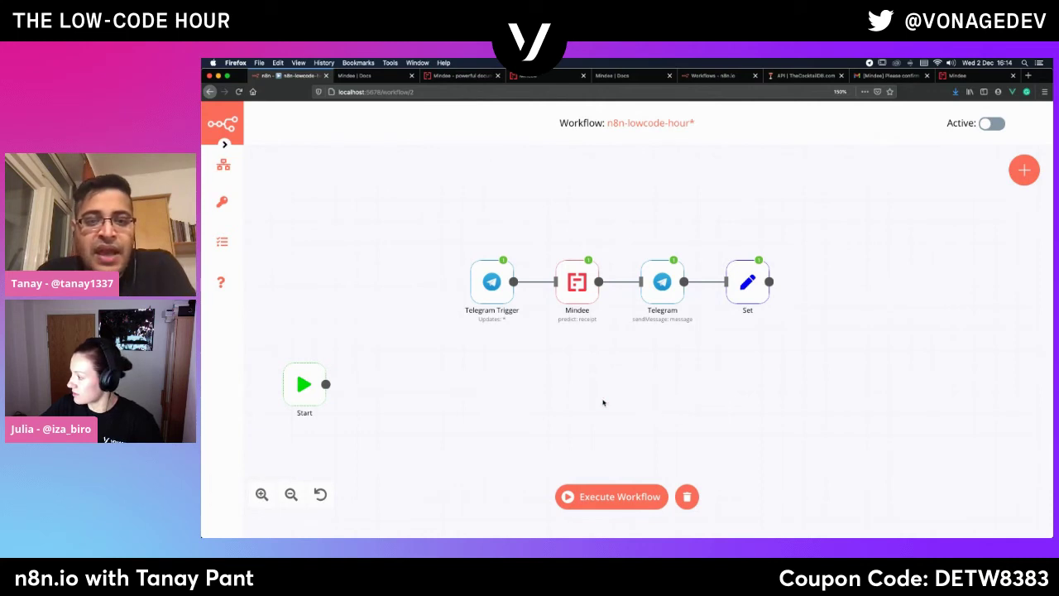
drag(463, 344, 792, 250)
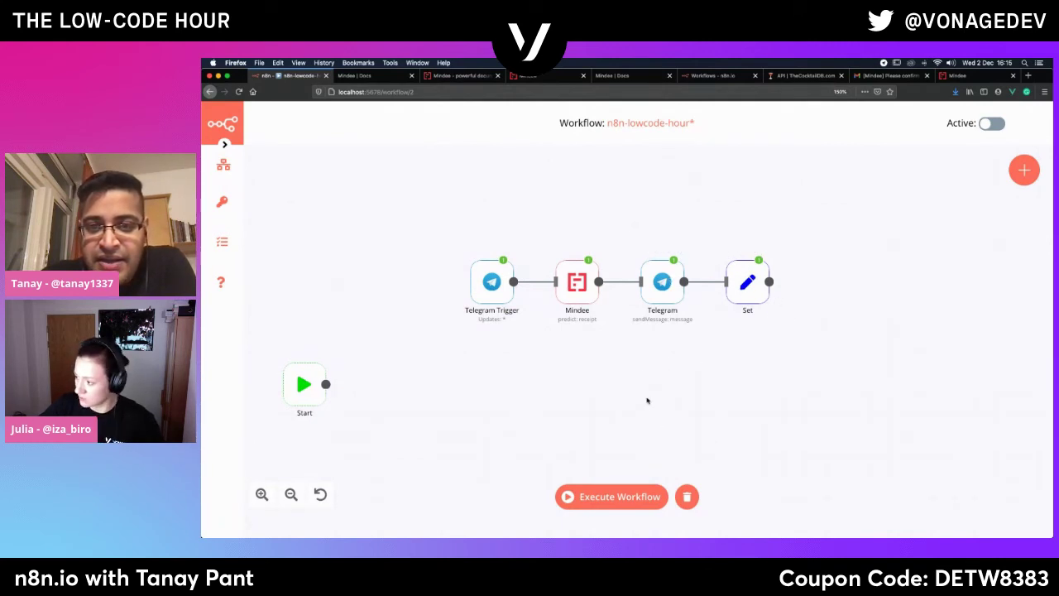
drag(659, 426, 622, 437)
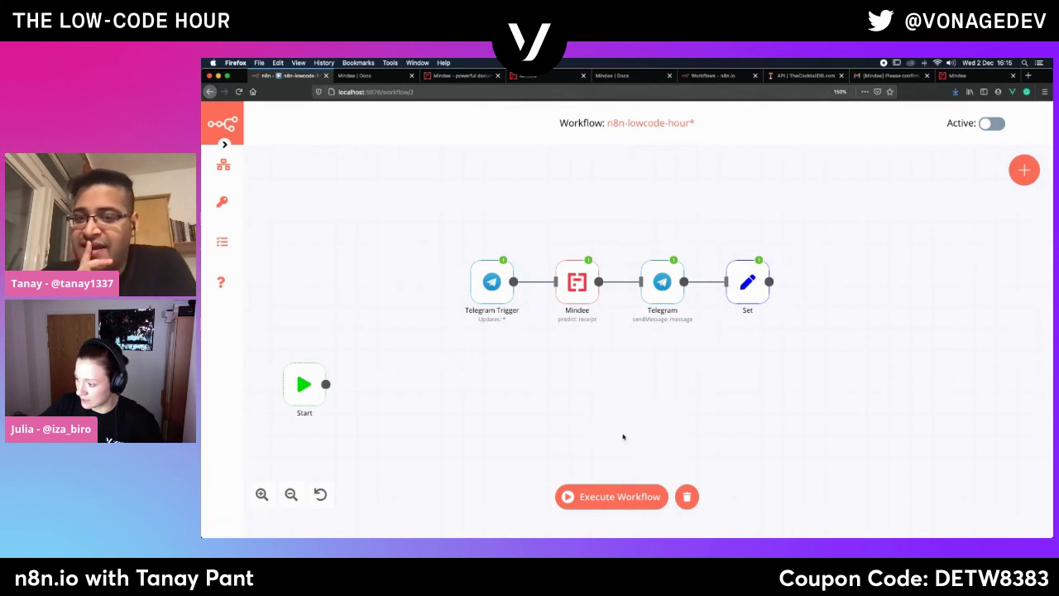
right_click(622, 437)
click(568, 423)
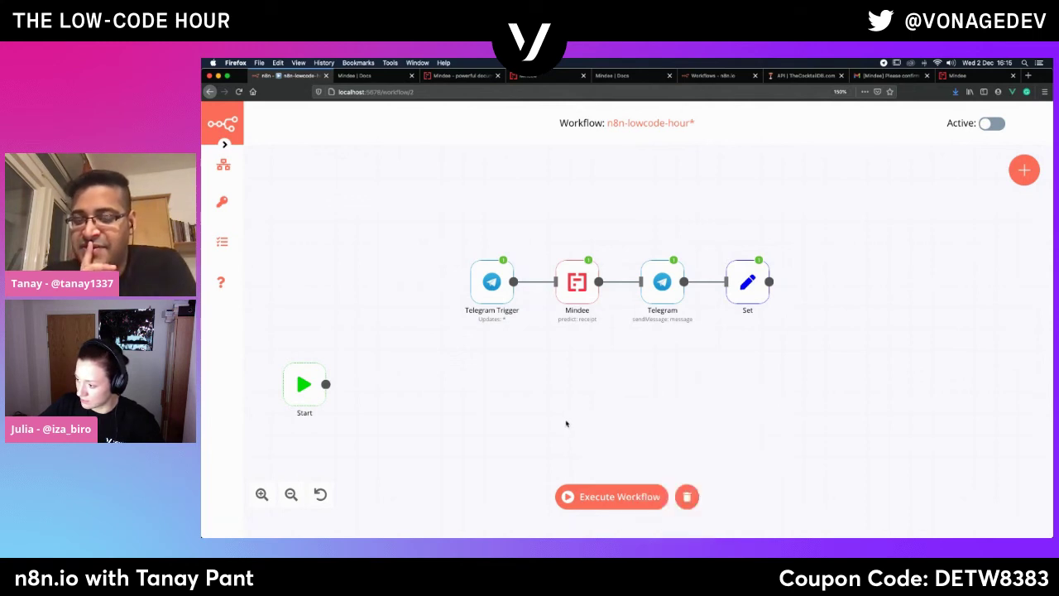
scroll(565, 423, down, 3)
scroll(566, 423, right, 4)
scroll(566, 423, up, 1)
scroll(566, 424, left, 1)
scroll(565, 423, up, 1)
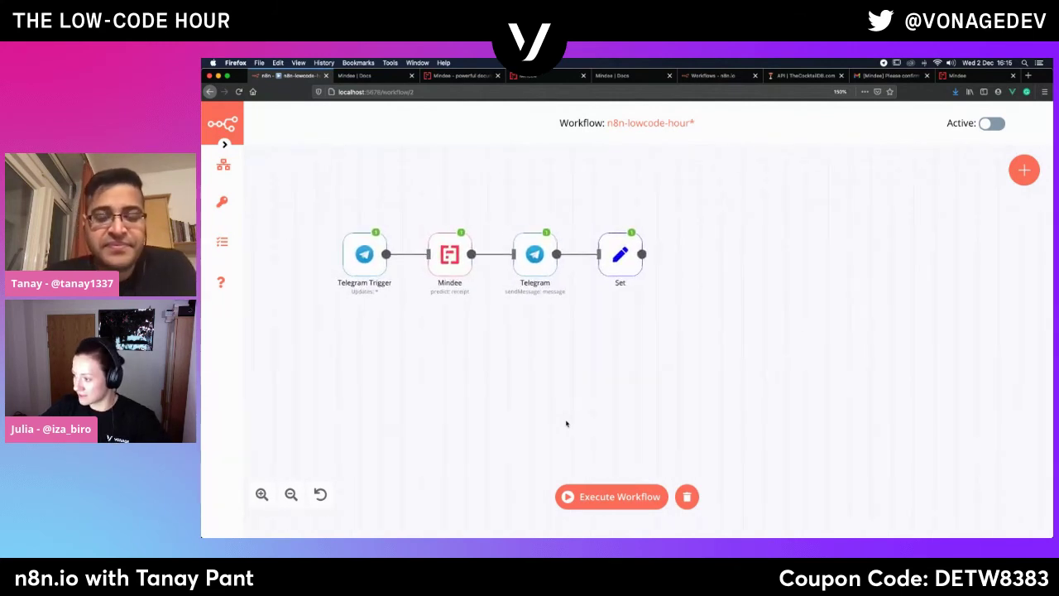
scroll(566, 423, up, 3)
scroll(566, 423, down, 1)
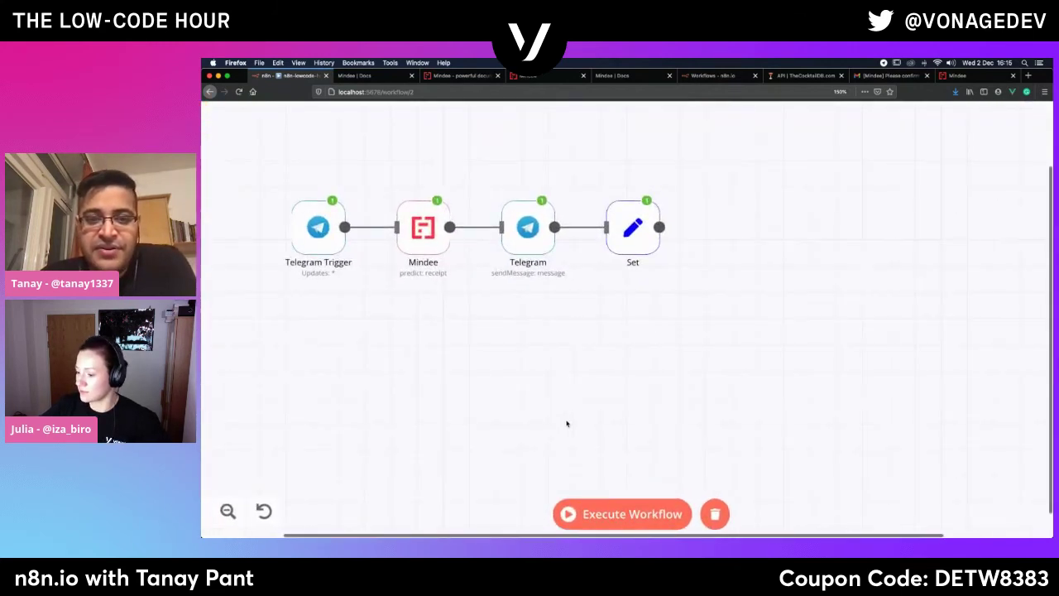
scroll(566, 423, down, 3)
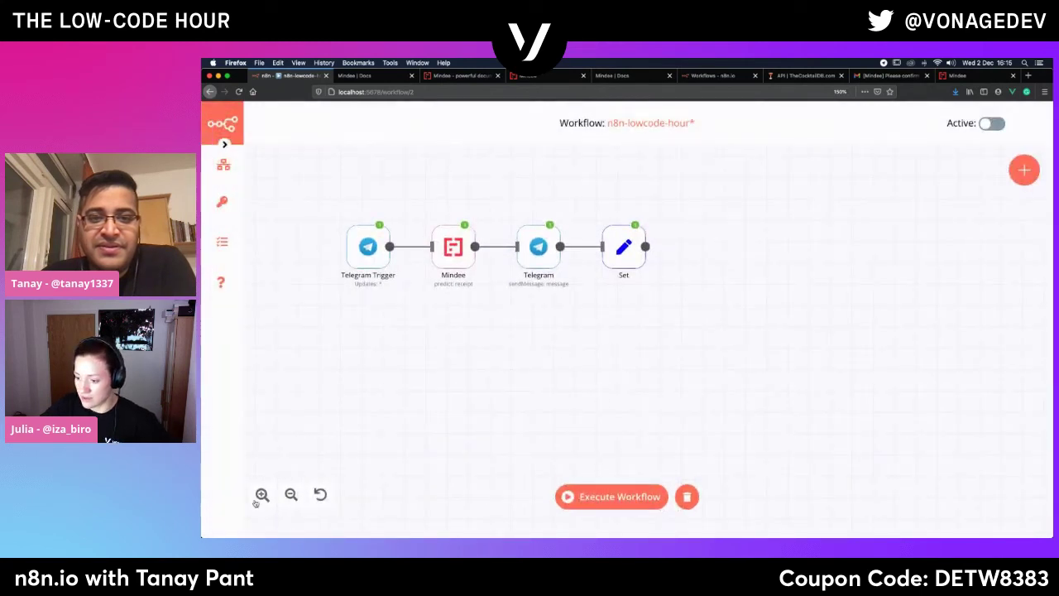
click(261, 495)
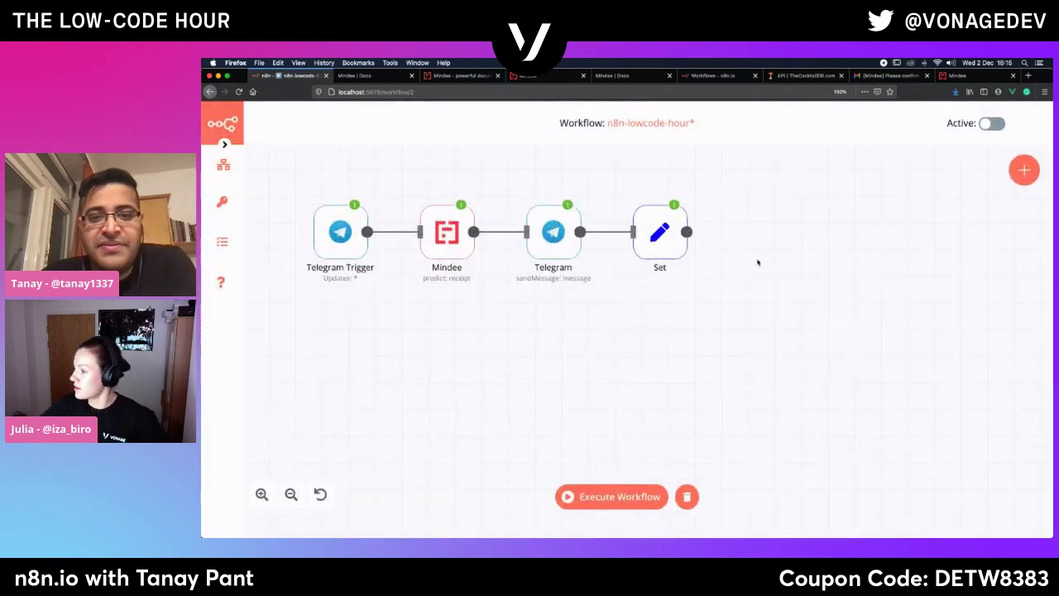
Add an Airtable node to the workflow and open the form for creating new Airtable API credentials.
click(1024, 169)
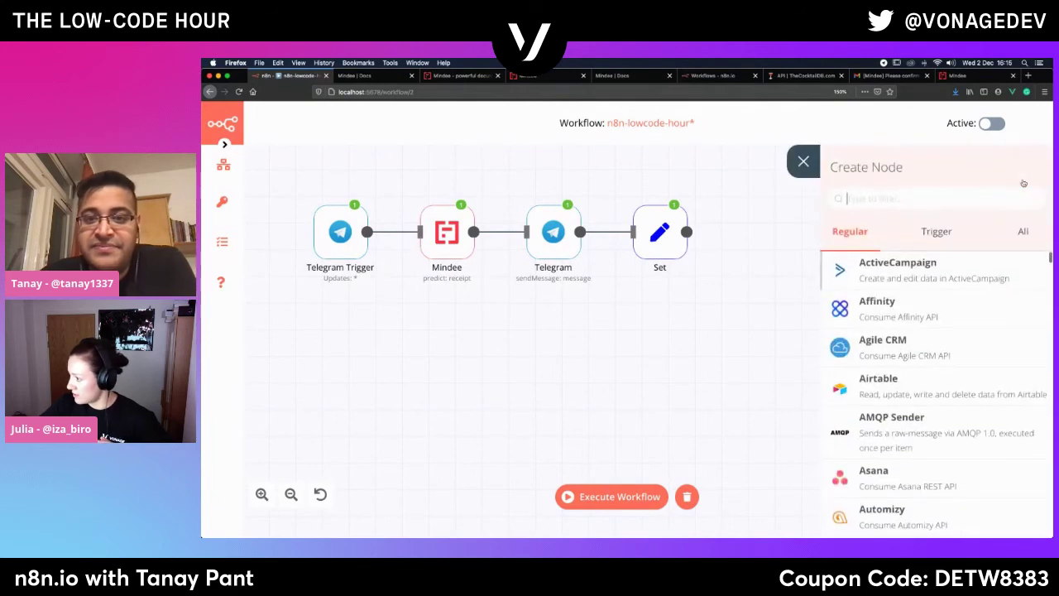
click(867, 396)
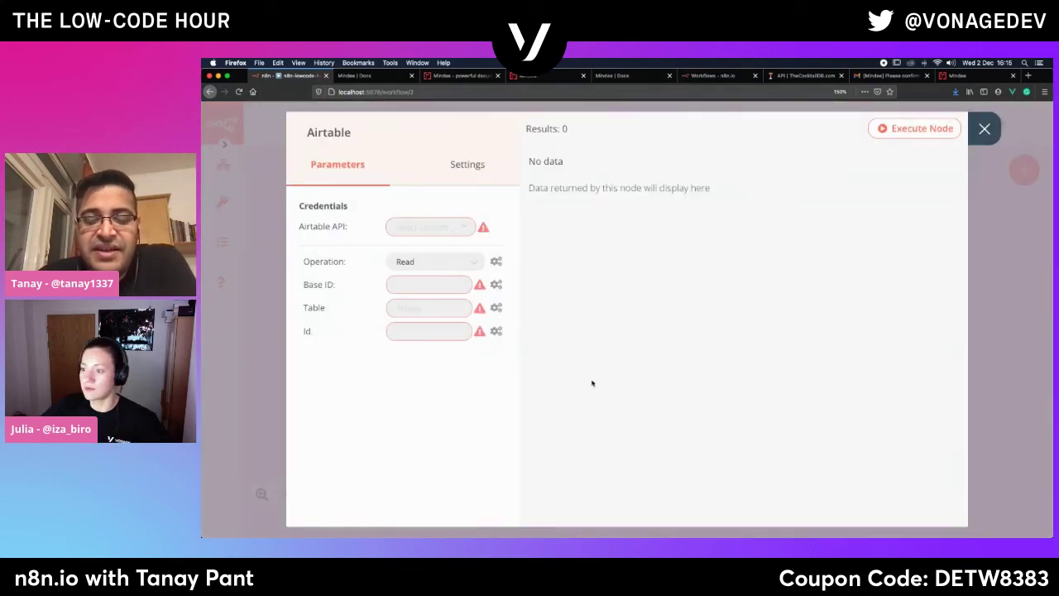
click(438, 225)
click(418, 263)
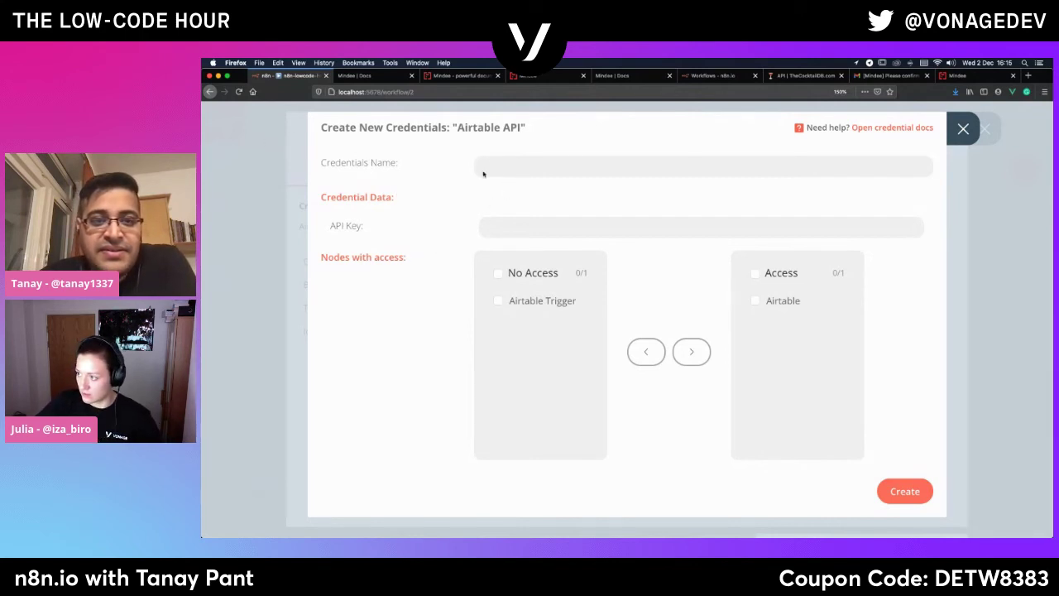
key(super+Tab)
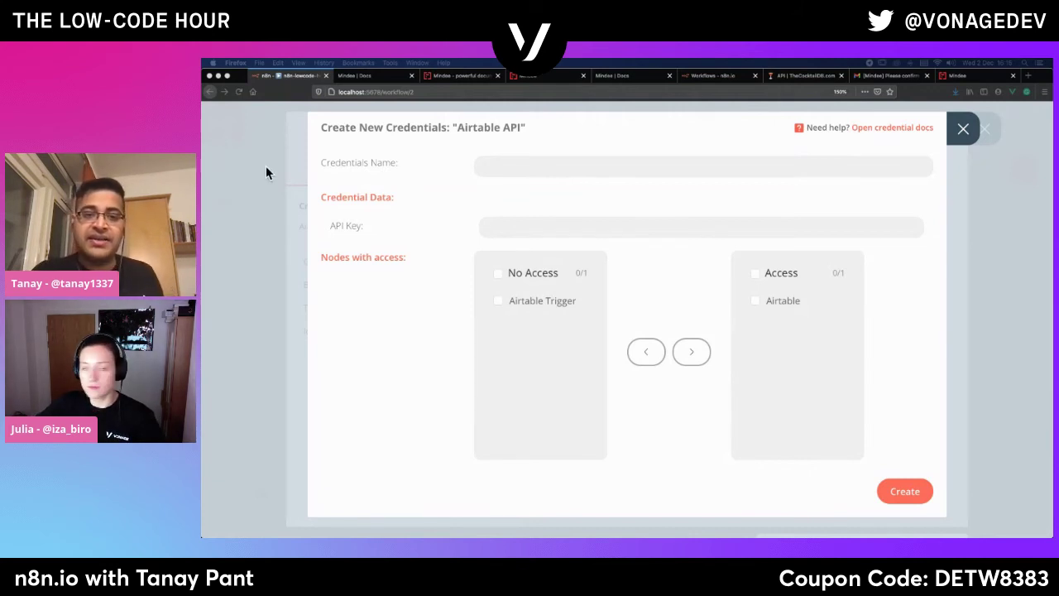
Open the Airtable credential docs and the linked Airtable site, read the access token instructions, and switch to the Airtable dashboard.
click(886, 127)
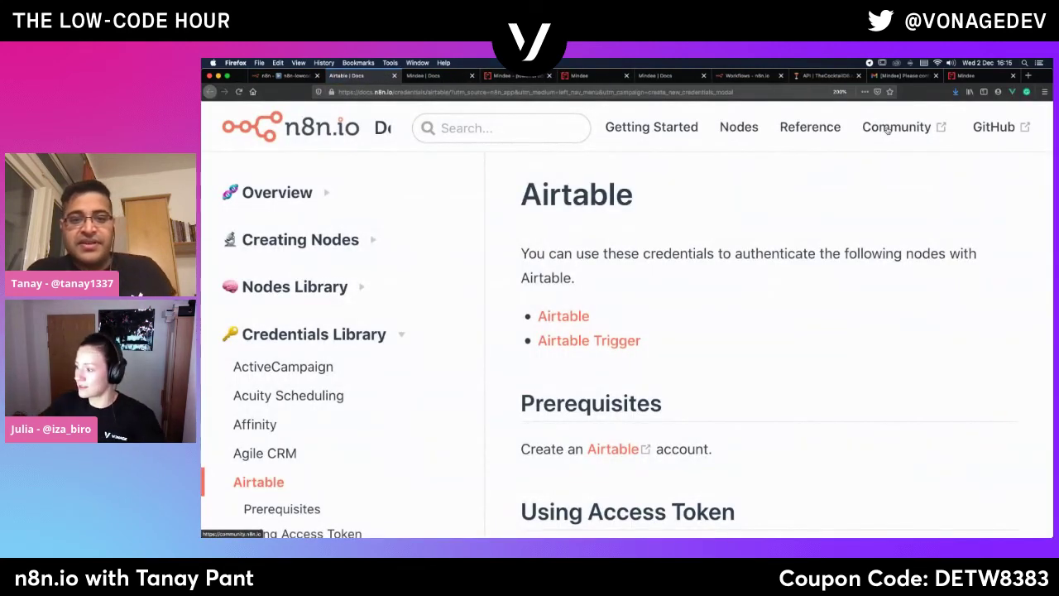
click(599, 452)
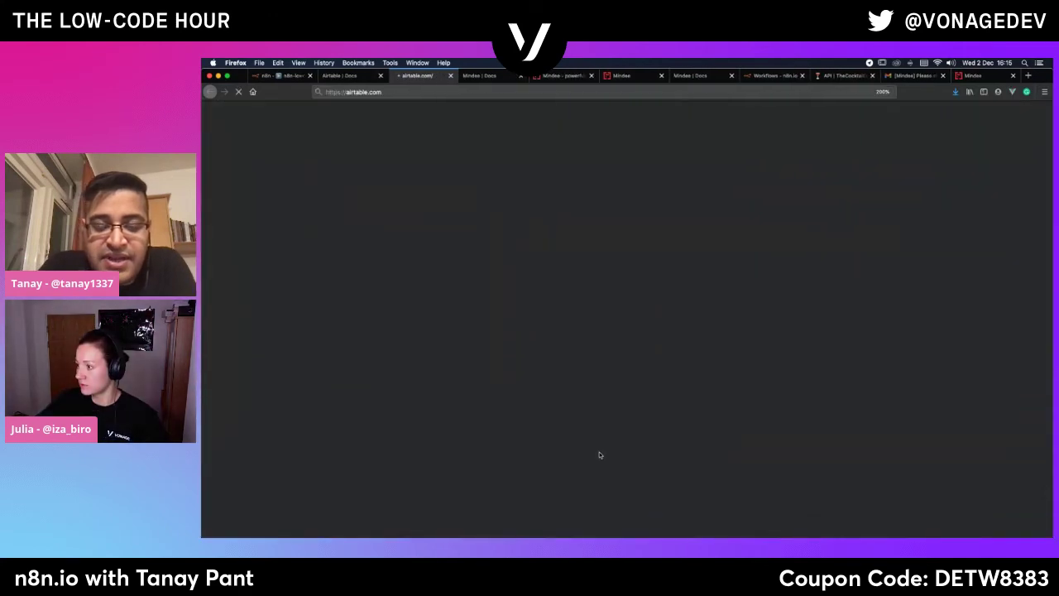
click(341, 76)
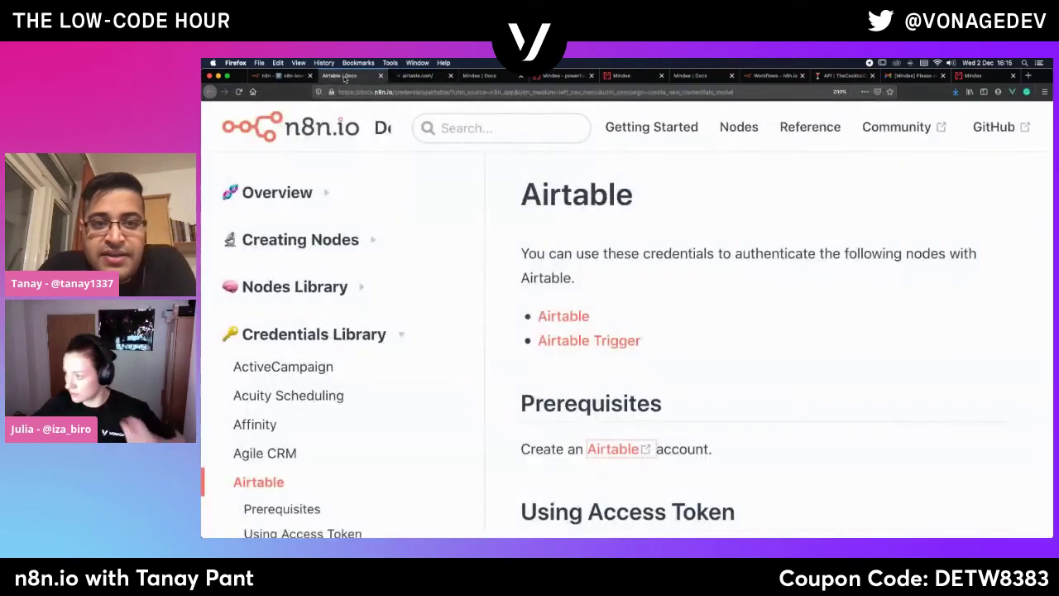
scroll(703, 402, down, 4)
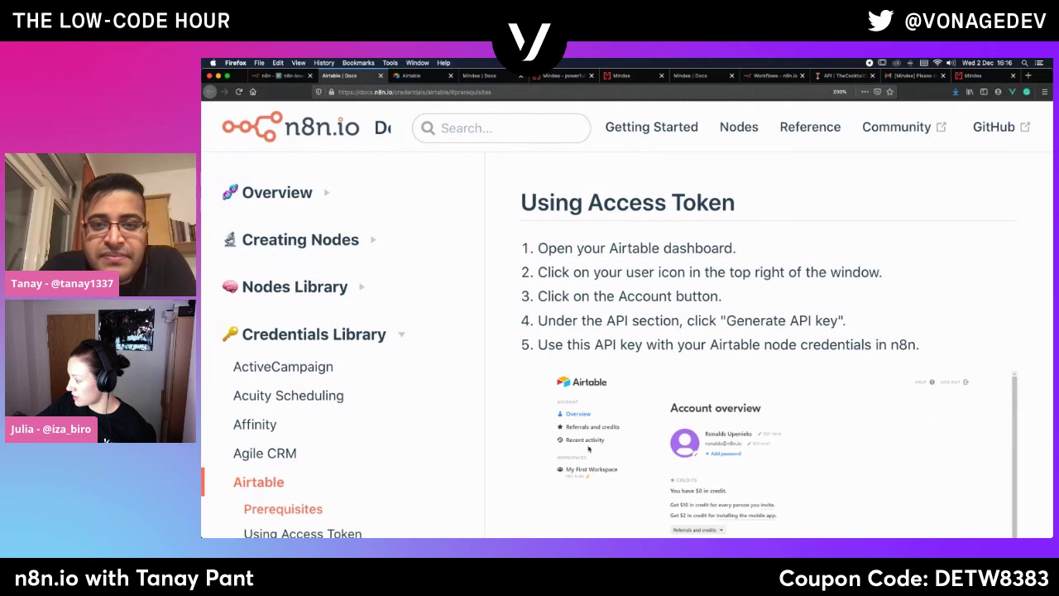
scroll(580, 429, down, 4)
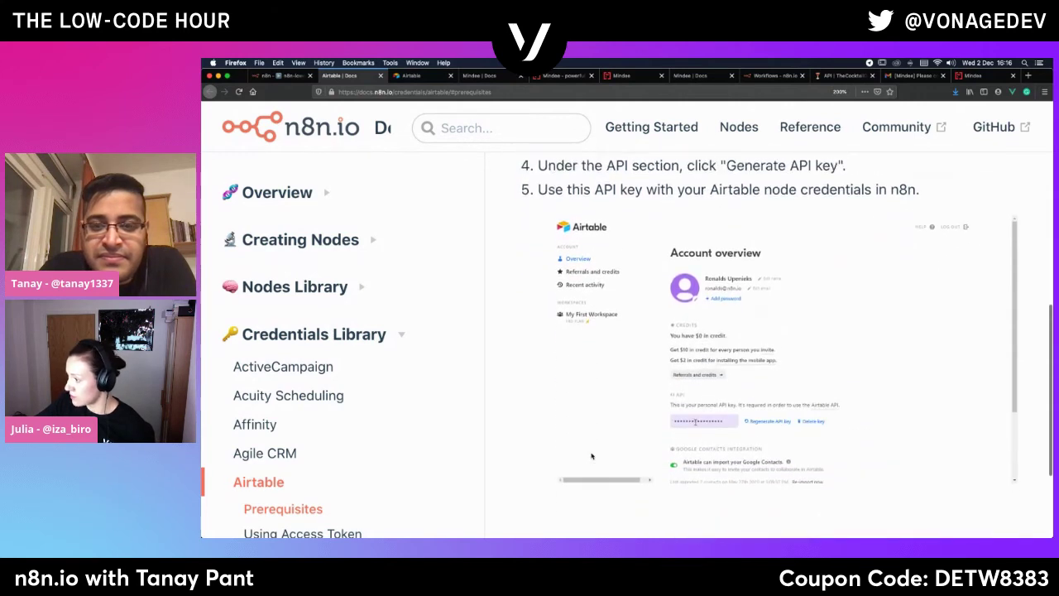
scroll(591, 455, up, 1)
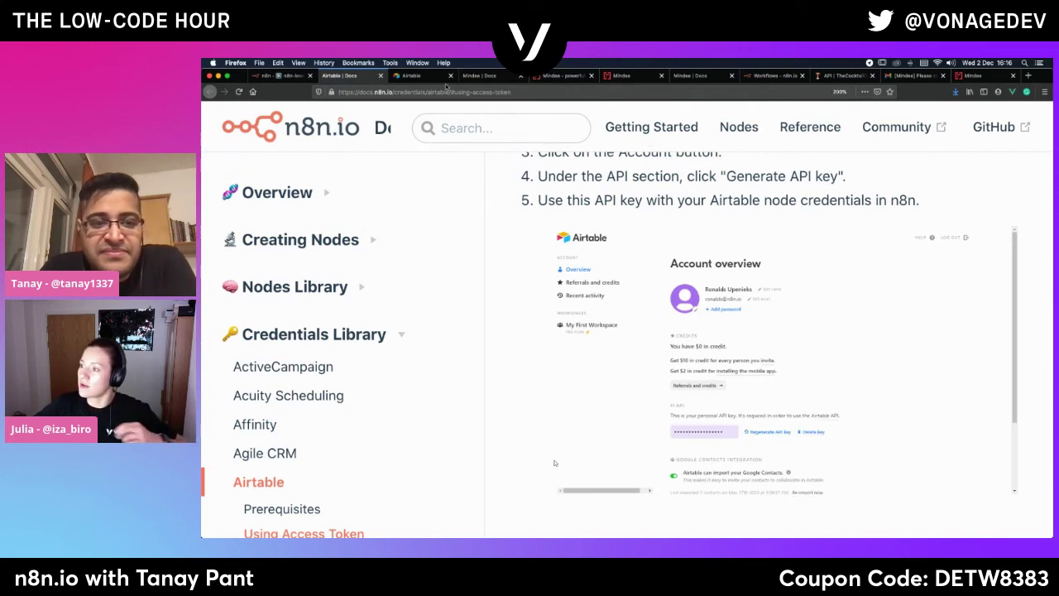
click(426, 78)
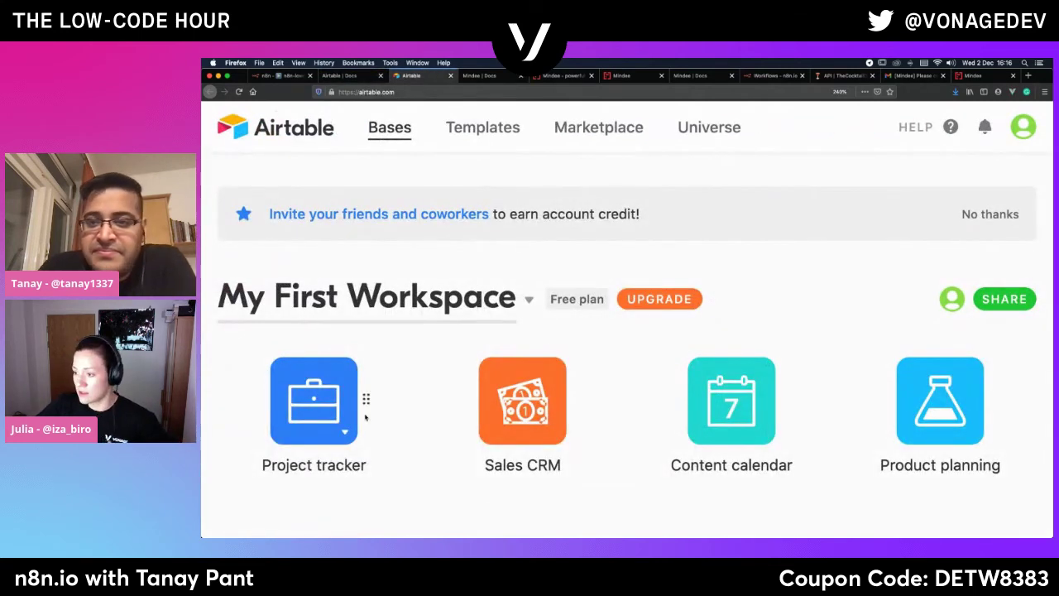